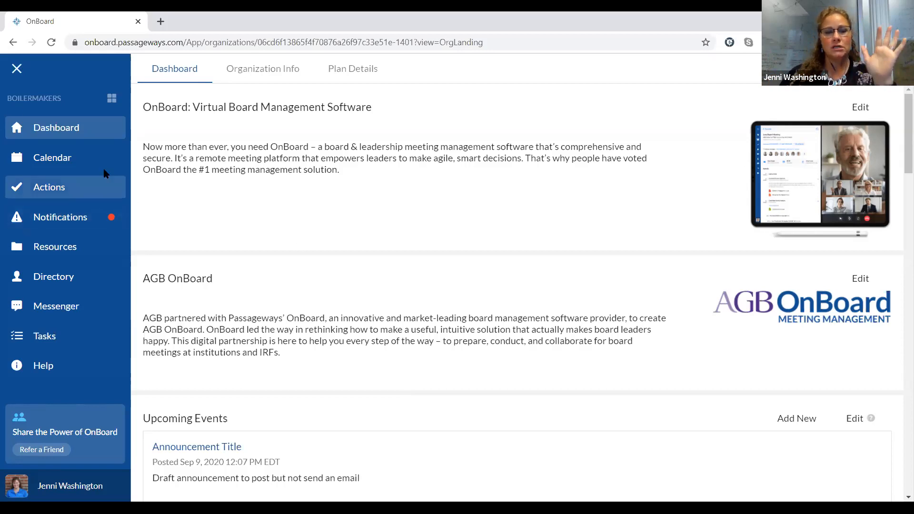
Step: Examine the draft survey templates listed under the organization's Actions
click(43, 188)
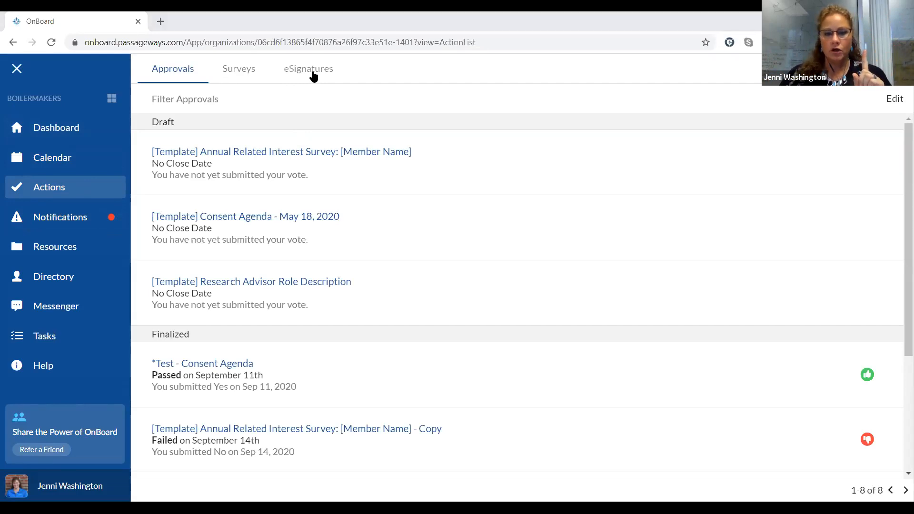
mouse_move(795, 389)
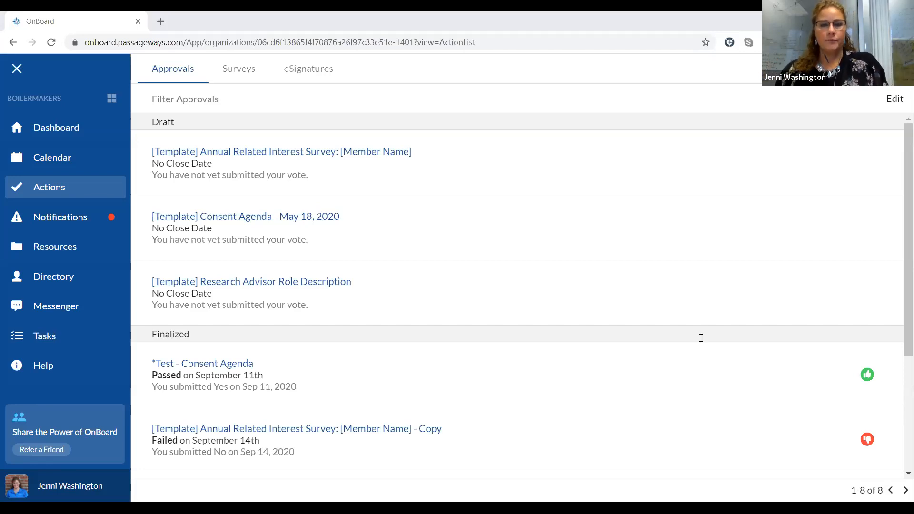
click(241, 72)
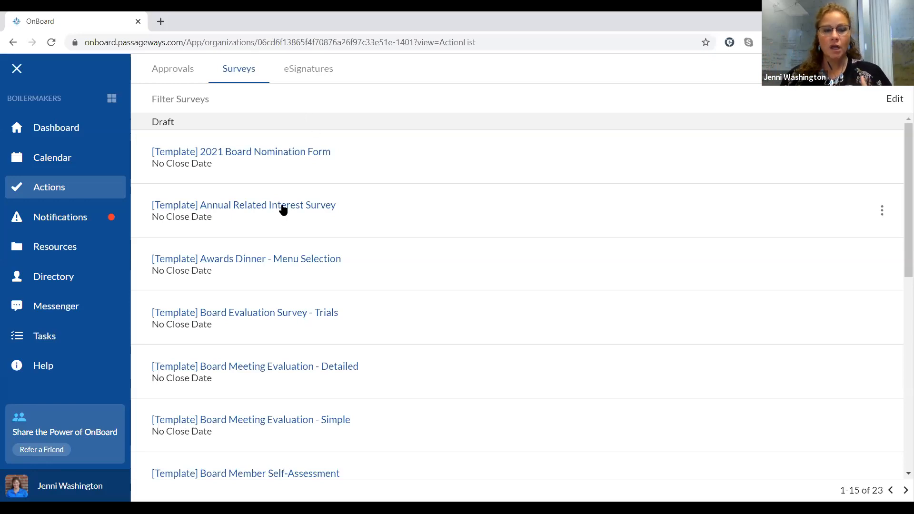
scroll(236, 256, down, 1)
scroll(286, 205, down, 2)
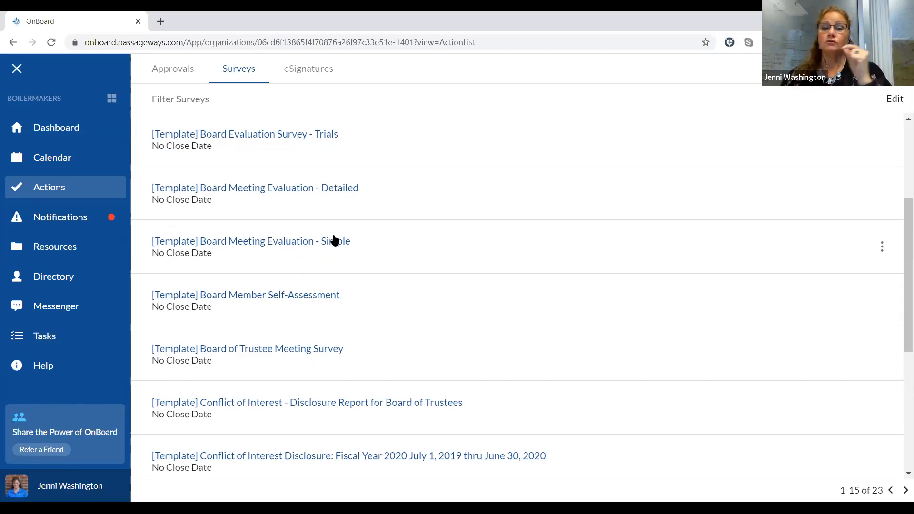
scroll(334, 243, down, 3)
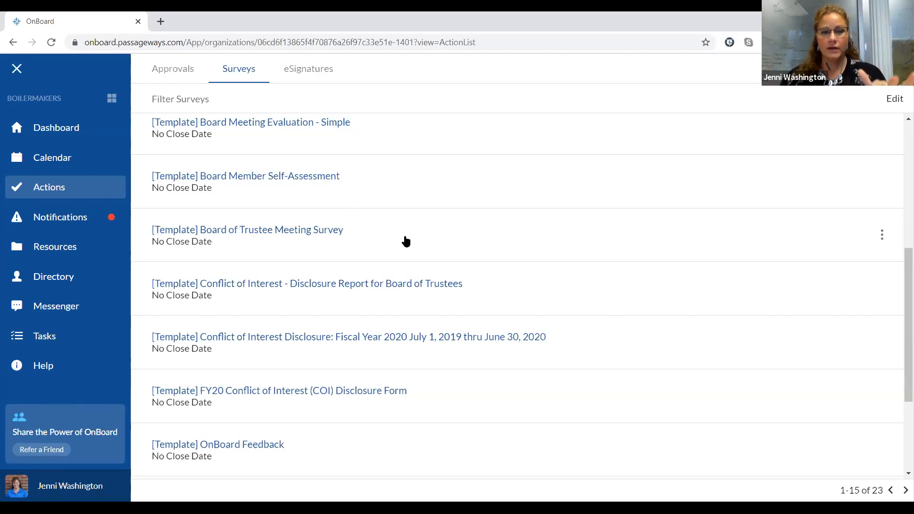
scroll(427, 329, down, 3)
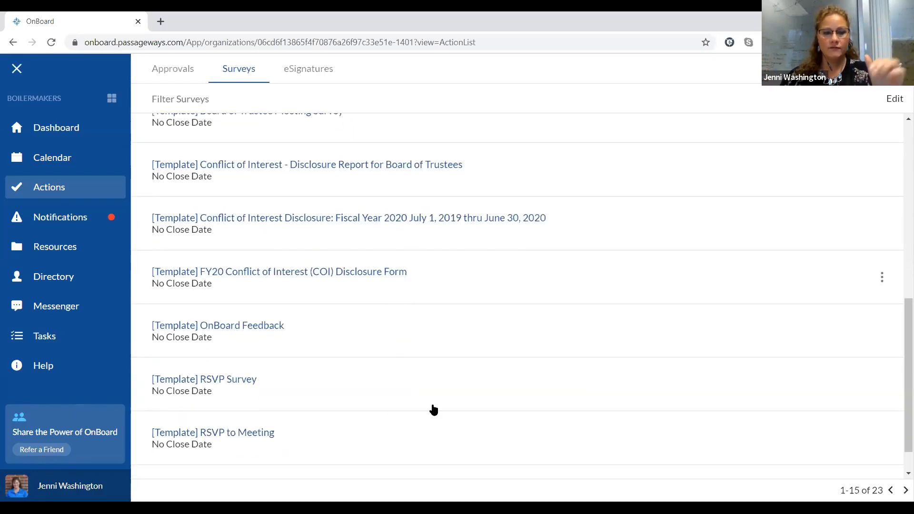
scroll(413, 373, down, 1)
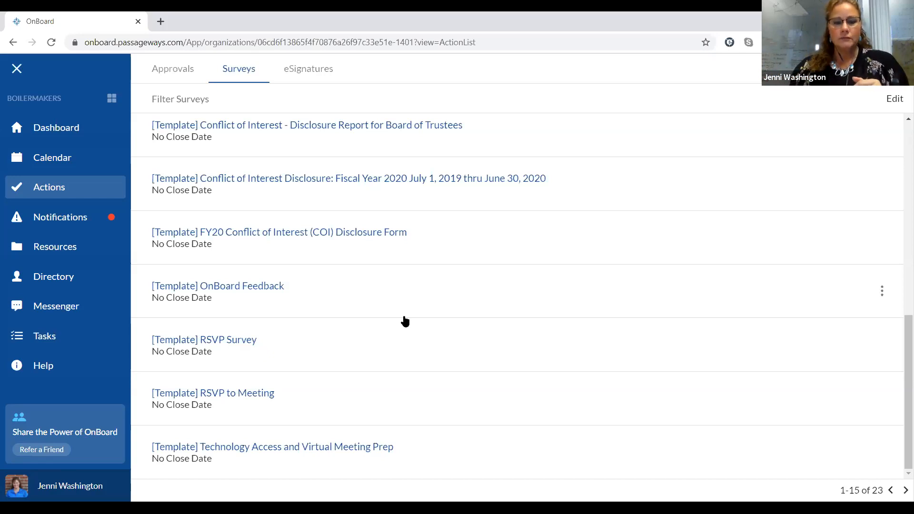
scroll(405, 321, up, 10)
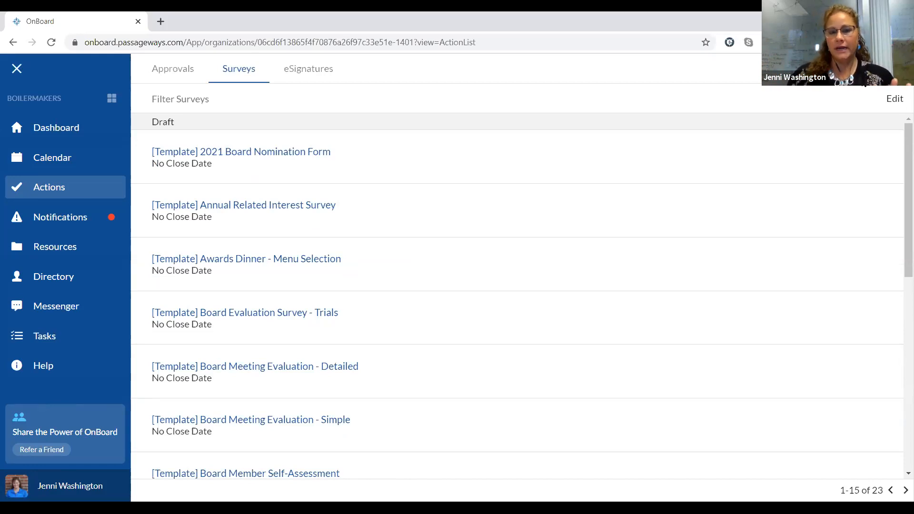
Step: Create a new survey titled "Meeting Evaluation for Board of Trustees Meeting - 9/18/2020"
click(896, 69)
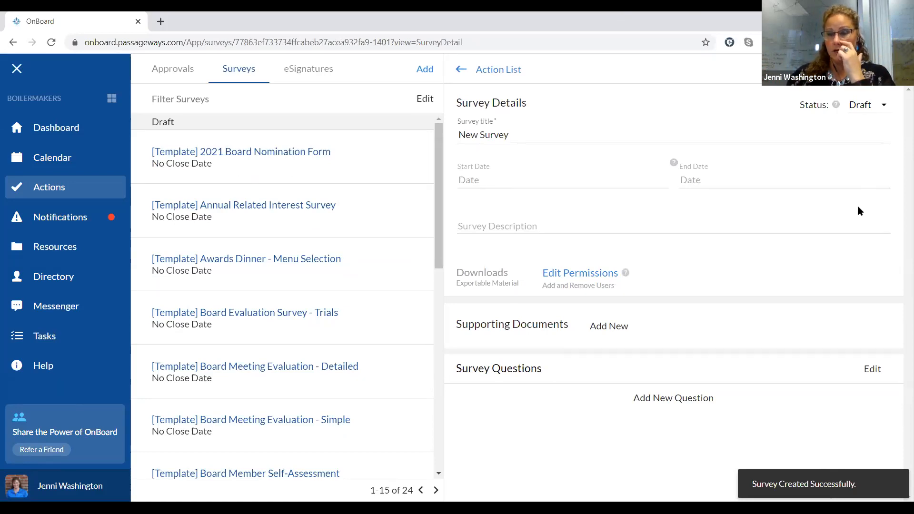
drag(541, 132, 508, 126)
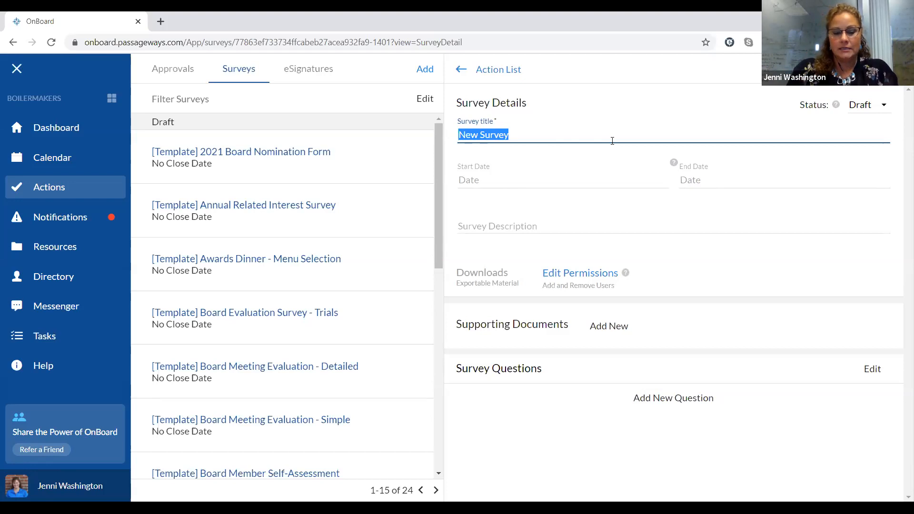
text(Mee)
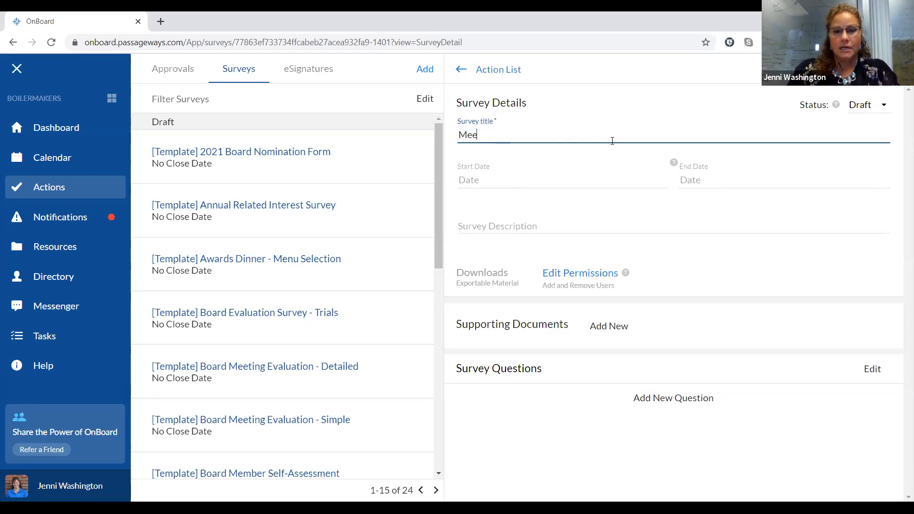
text(ting E)
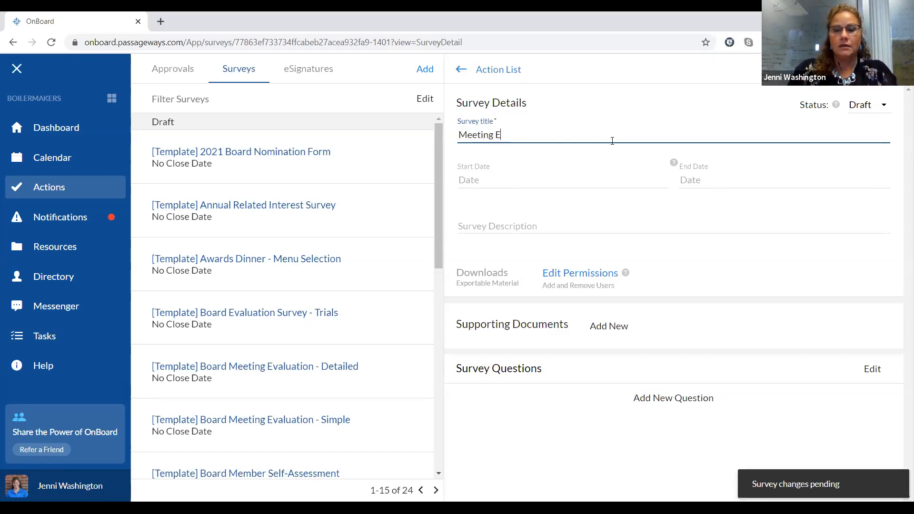
text(valuation for Board of T)
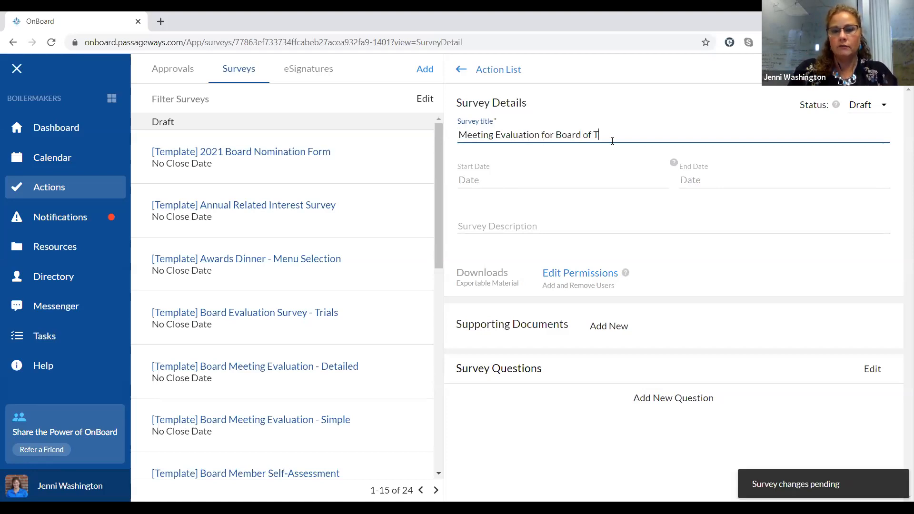
text(rustees mee)
key(BackSpace)
key(BackSpace)
key(BackSpace)
text(Meeting -)
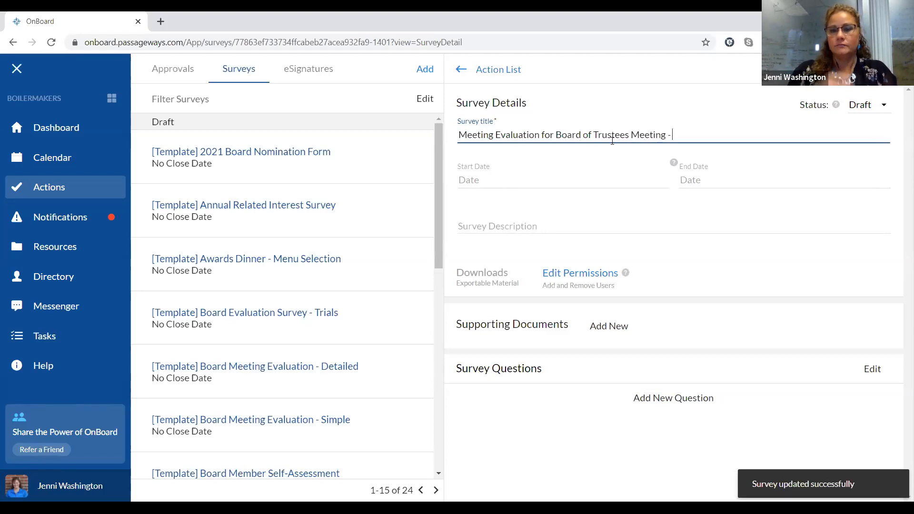
text( 9/18/2020)
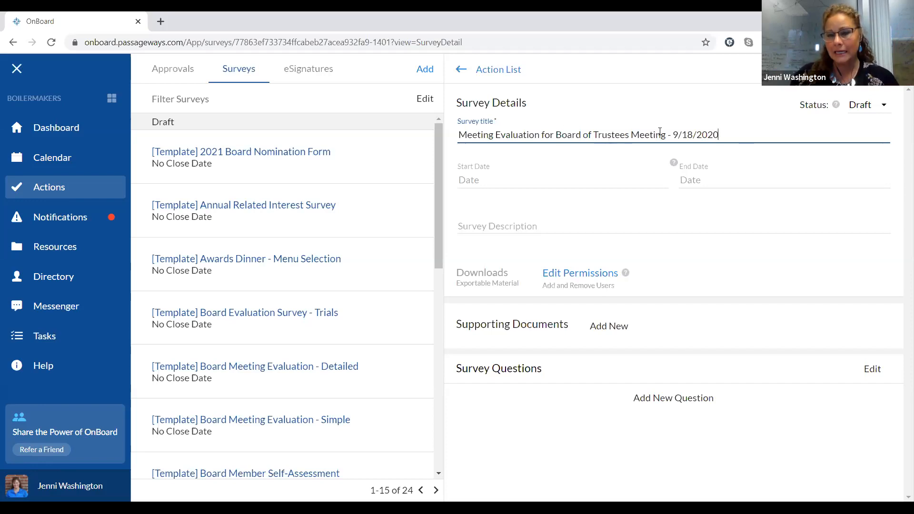
click(753, 214)
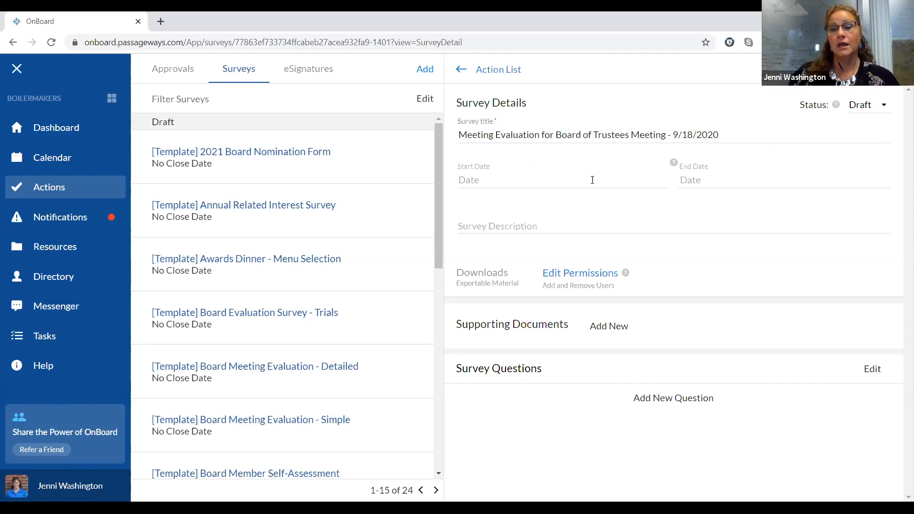
Step: Read the help note on the survey's start and end dates, and close it
click(675, 163)
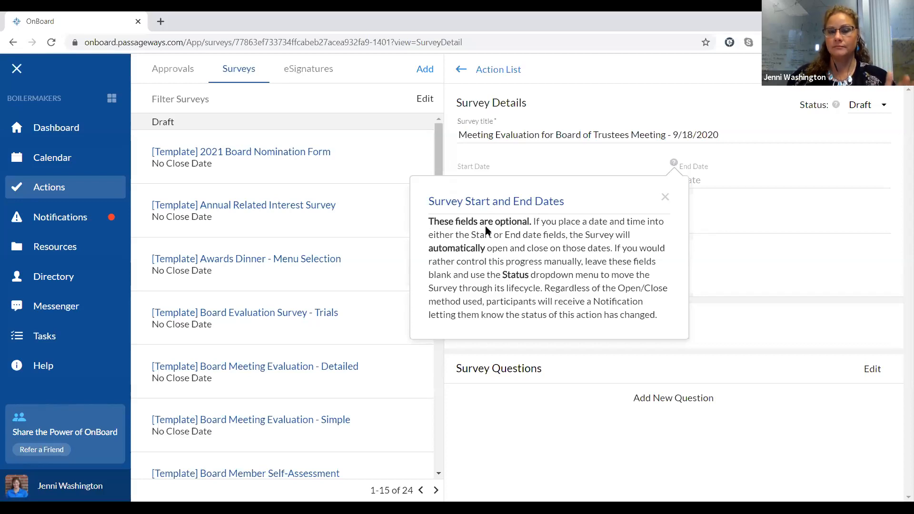
click(666, 197)
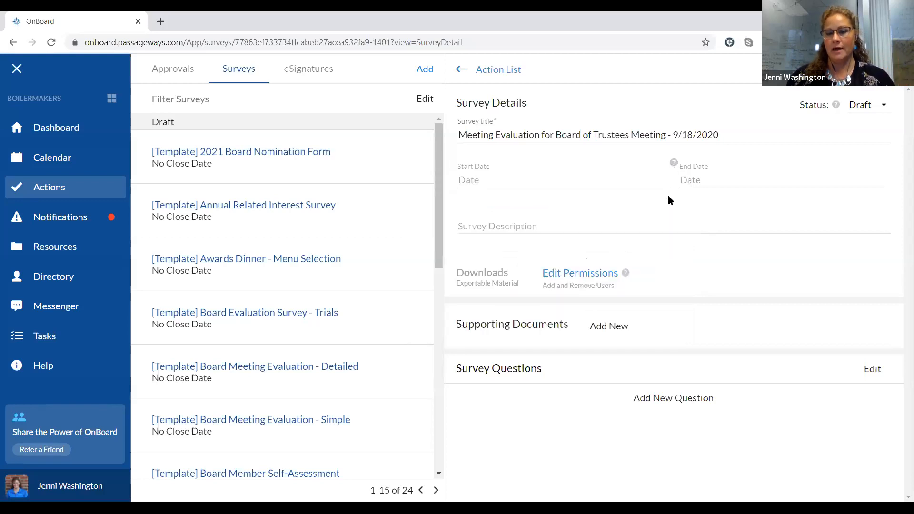
Step: Set the survey's start date to Sep 18, 2020 at 12:00 PM, and clear it again
click(498, 179)
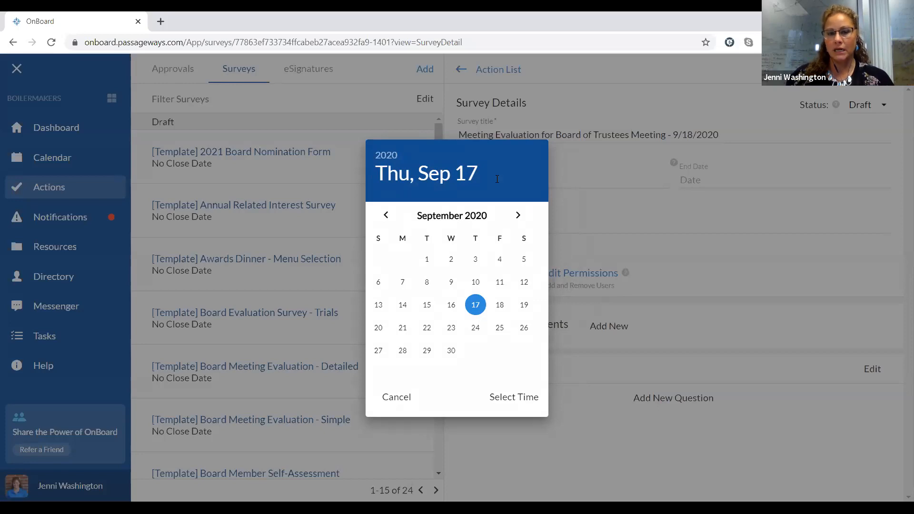
click(505, 311)
click(513, 403)
click(395, 247)
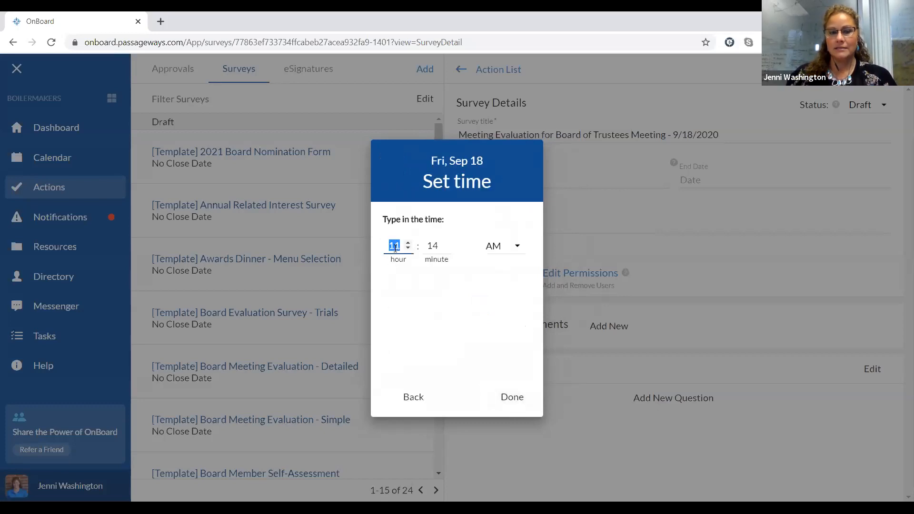
text(120)
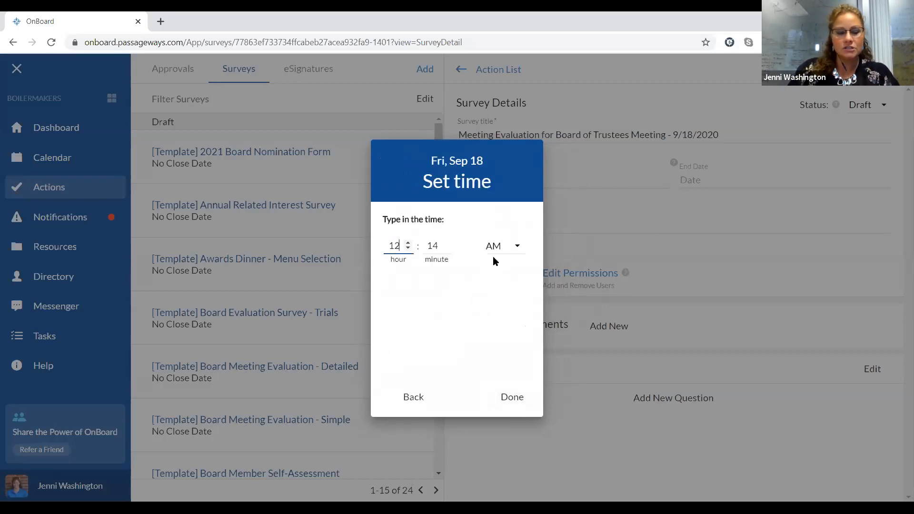
text(00)
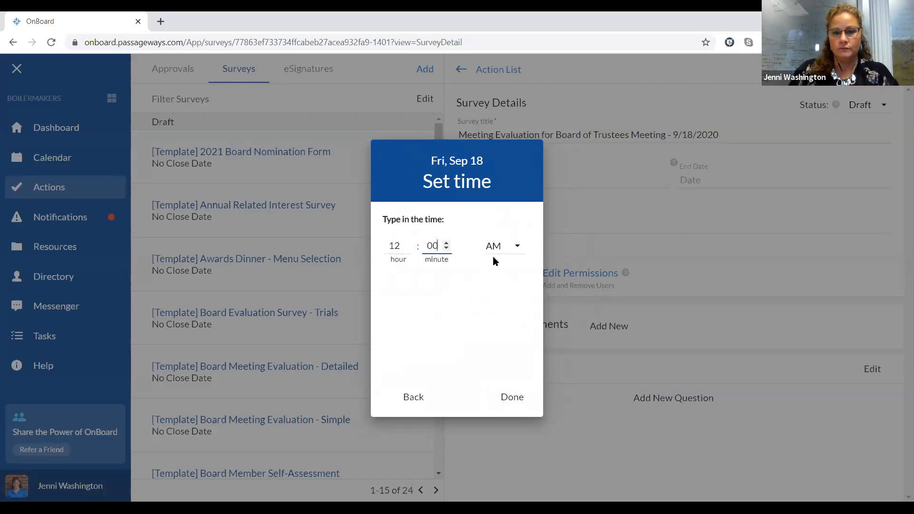
click(505, 248)
click(495, 275)
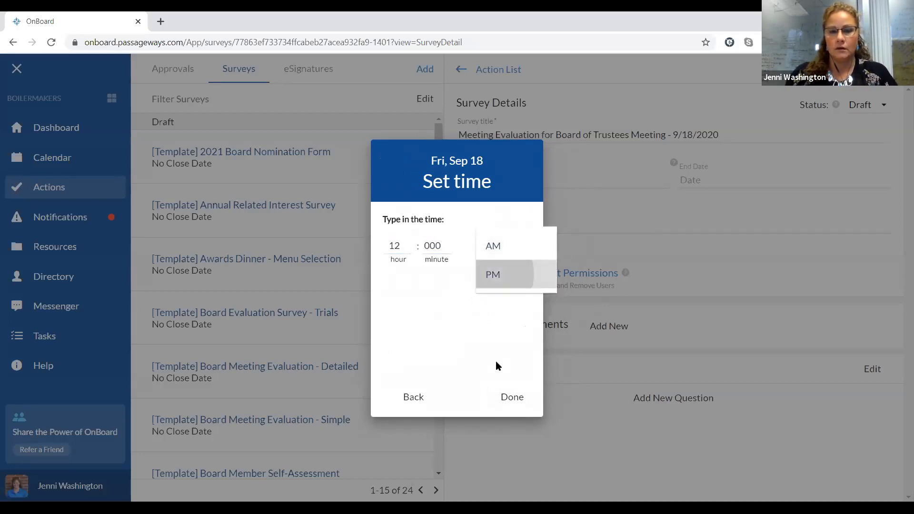
click(512, 397)
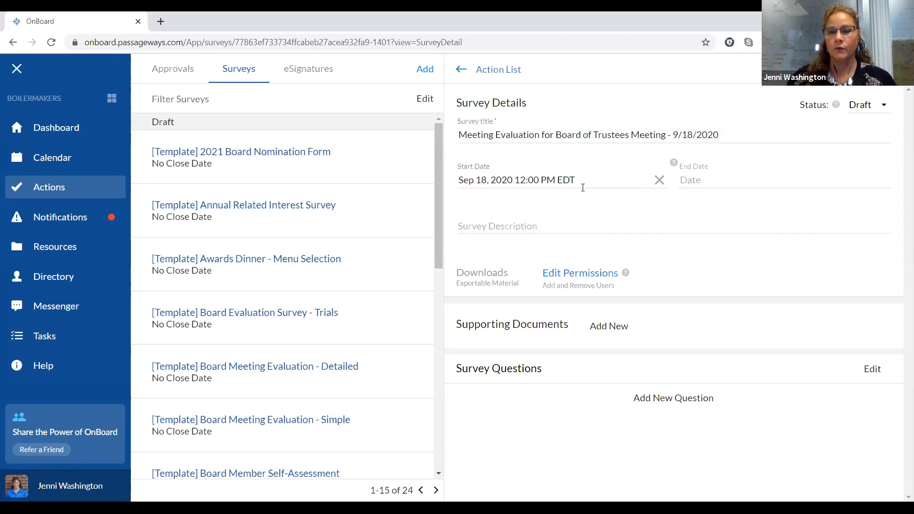
click(660, 181)
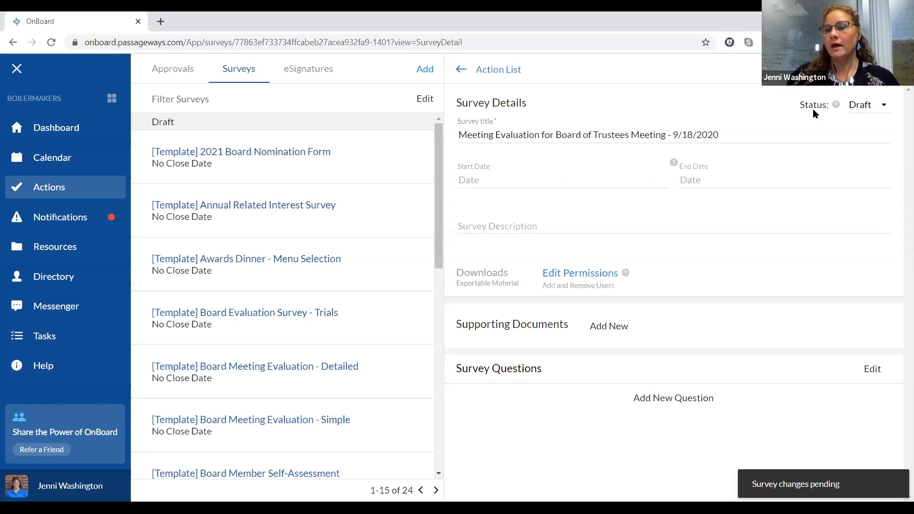
Step: Read the help note explaining the Draft, Open and Closed survey statuses, and close it
click(837, 104)
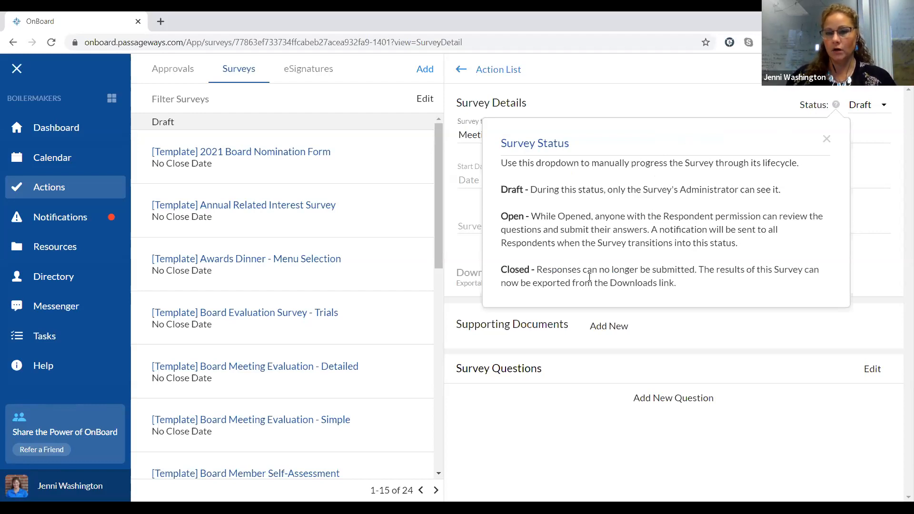
click(827, 139)
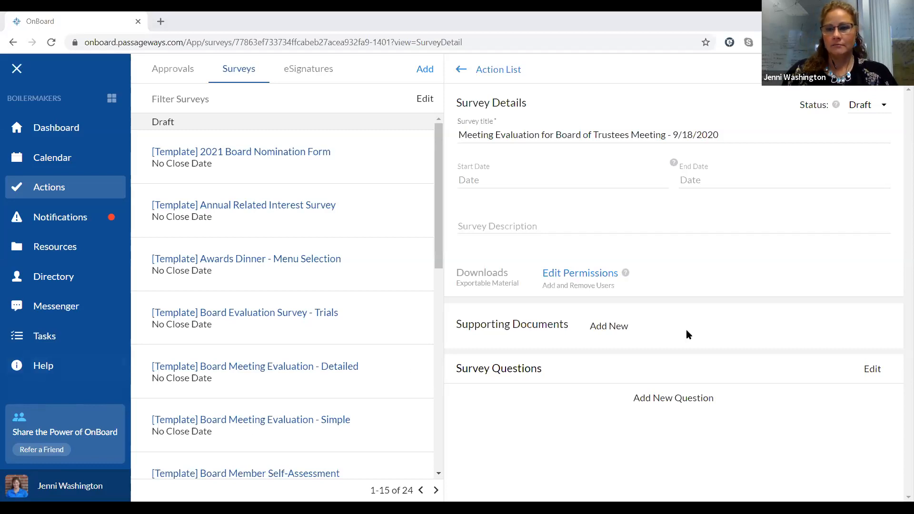
Step: Edit the survey's permissions to add the Board of Directors group as Respondent
click(575, 272)
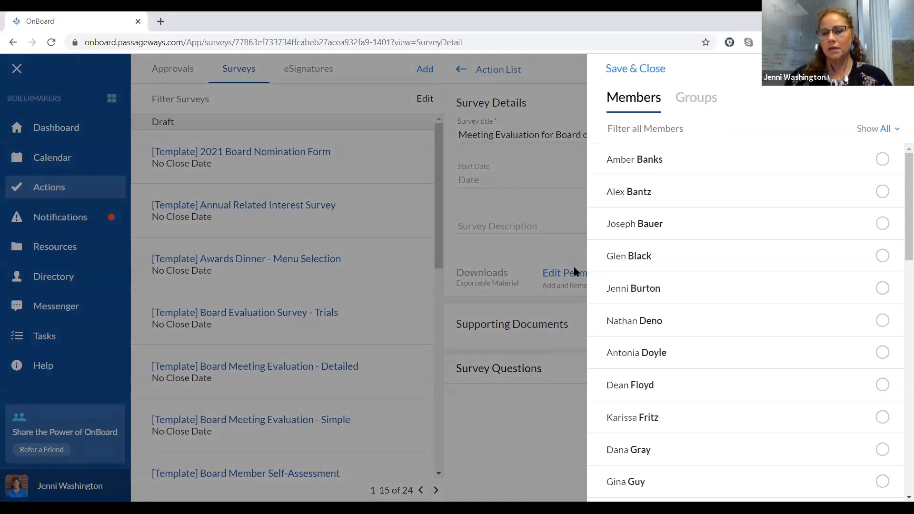
click(882, 224)
click(882, 224)
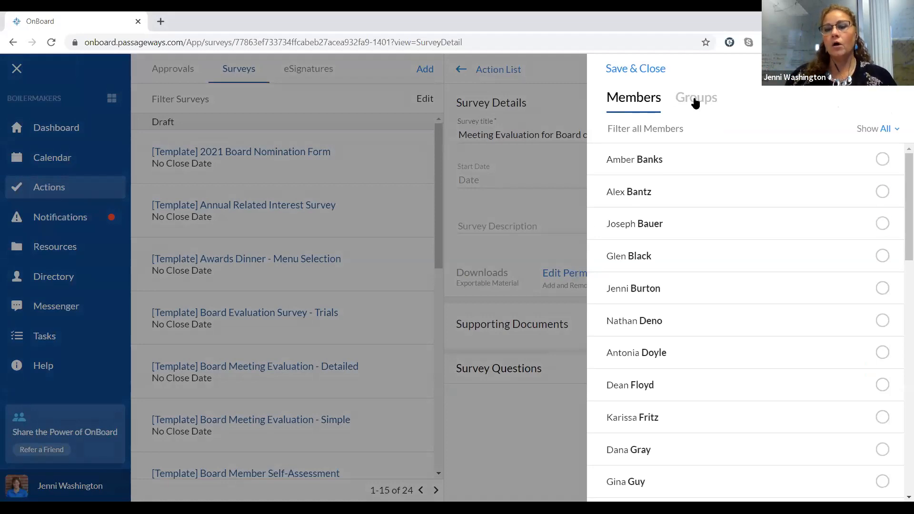
click(697, 98)
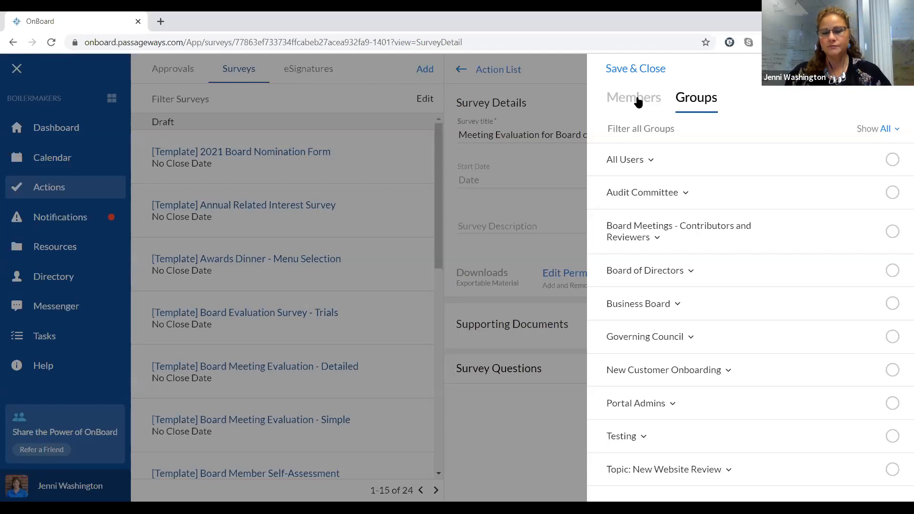
mouse_move(861, 161)
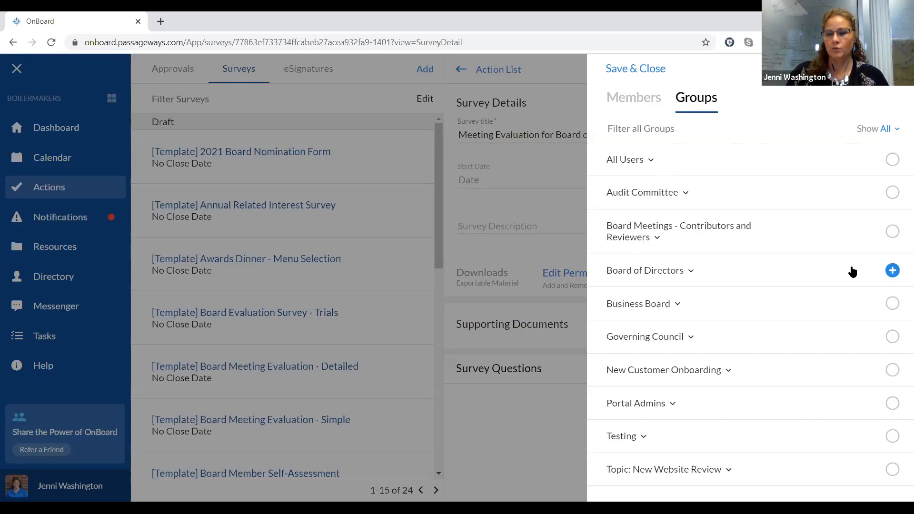
click(894, 271)
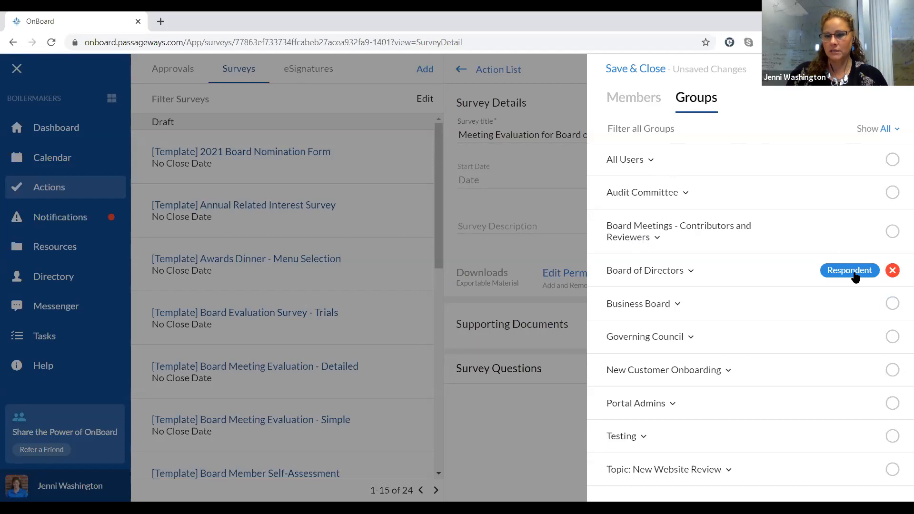
Step: Filter the survey's member permissions to show only permissioned members
click(630, 97)
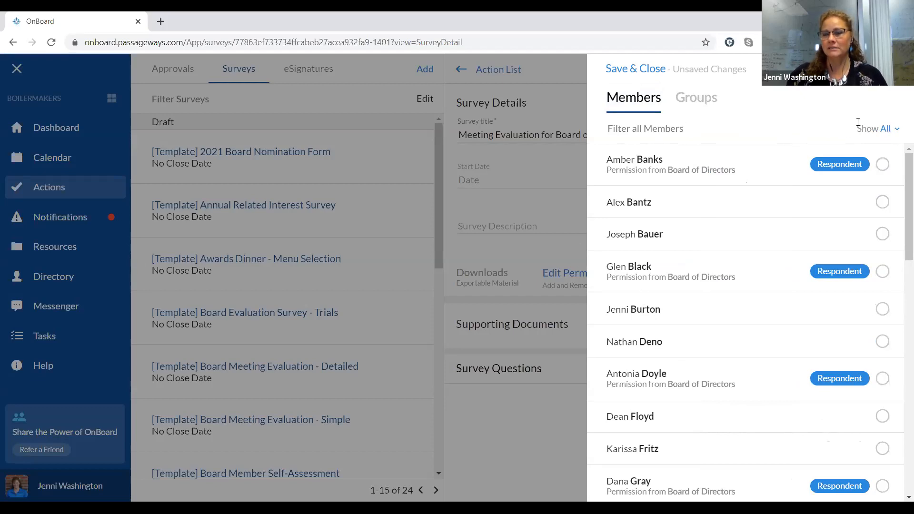
click(886, 131)
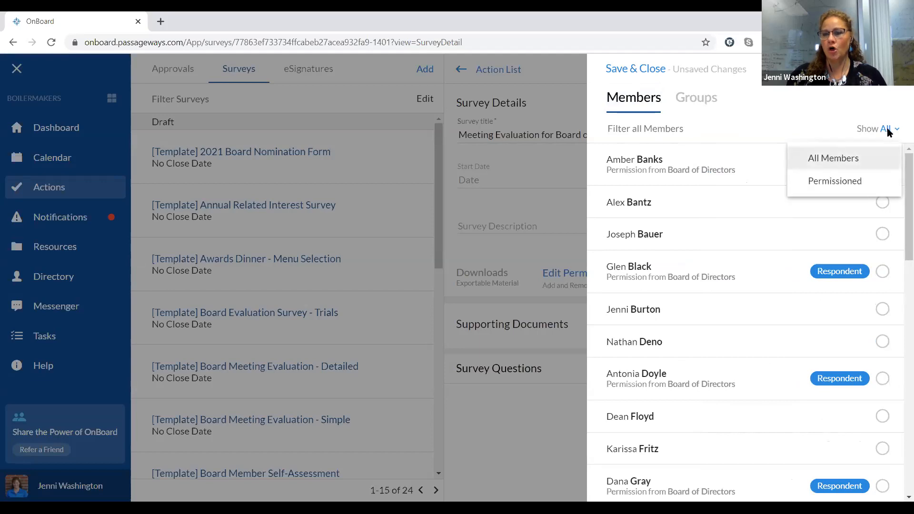
click(840, 183)
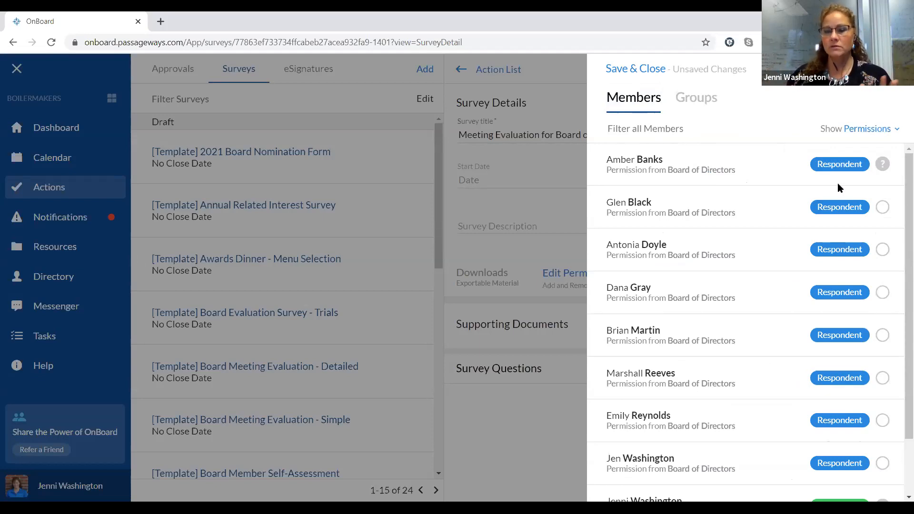
Step: Look through the survey's permissioned members, and set the list to show all members
scroll(673, 187, down, 3)
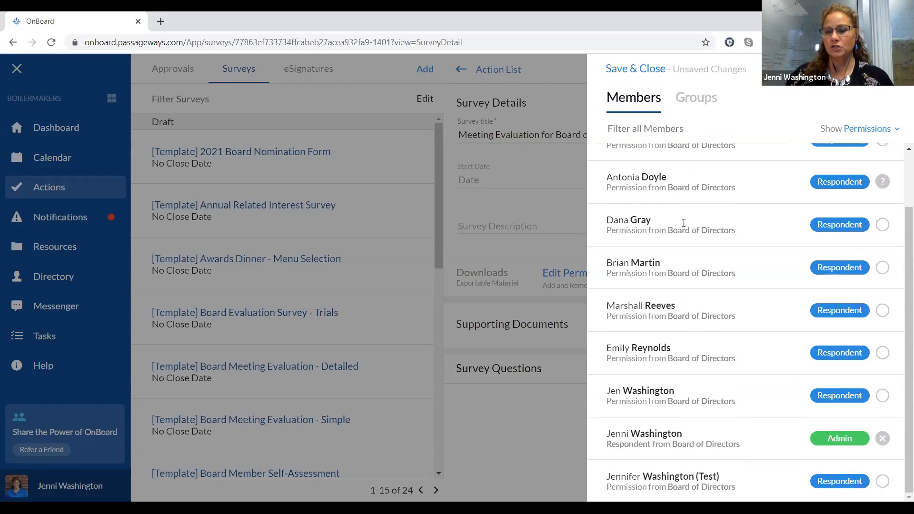
scroll(698, 283, up, 3)
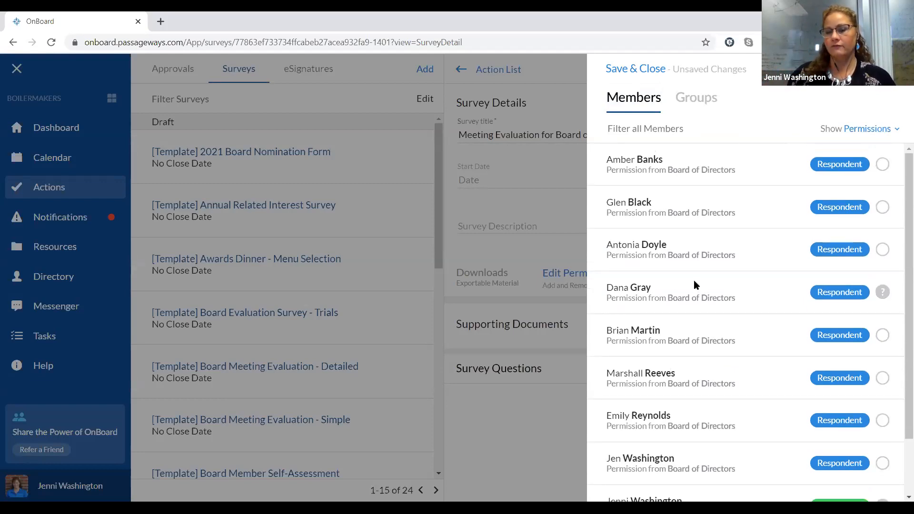
scroll(662, 319, down, 3)
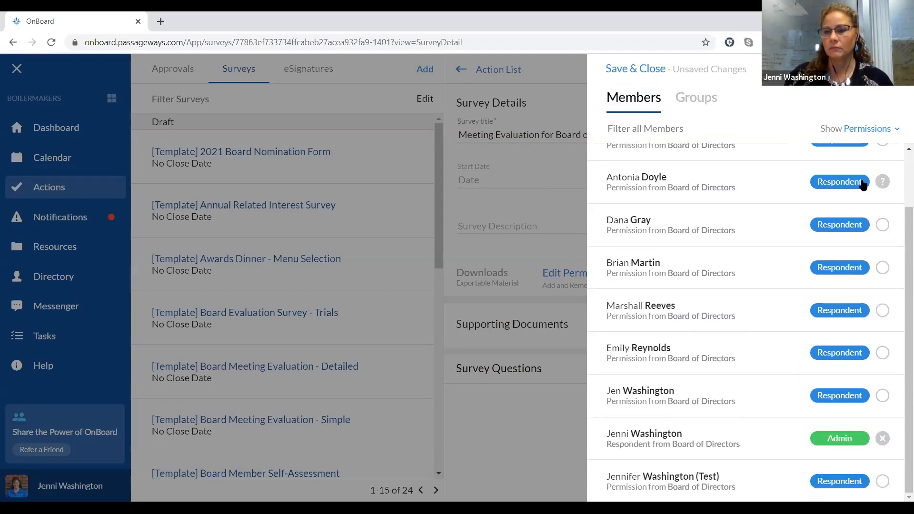
scroll(863, 185, up, 3)
click(877, 129)
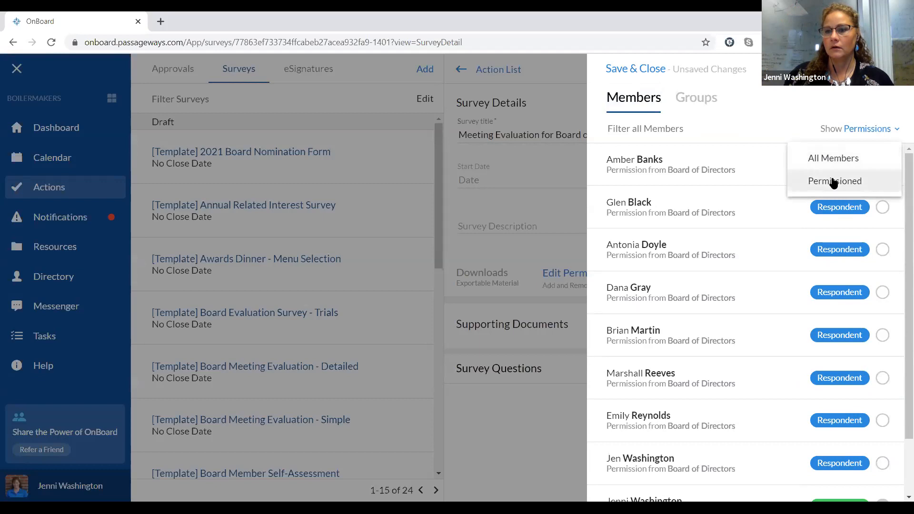
click(835, 159)
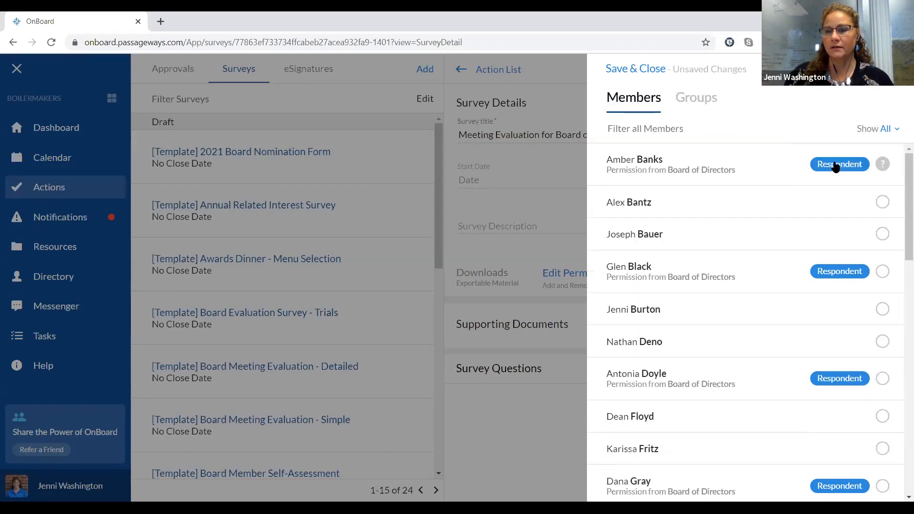
Step: Remove the Board of Directors group from the survey's permissions
click(696, 101)
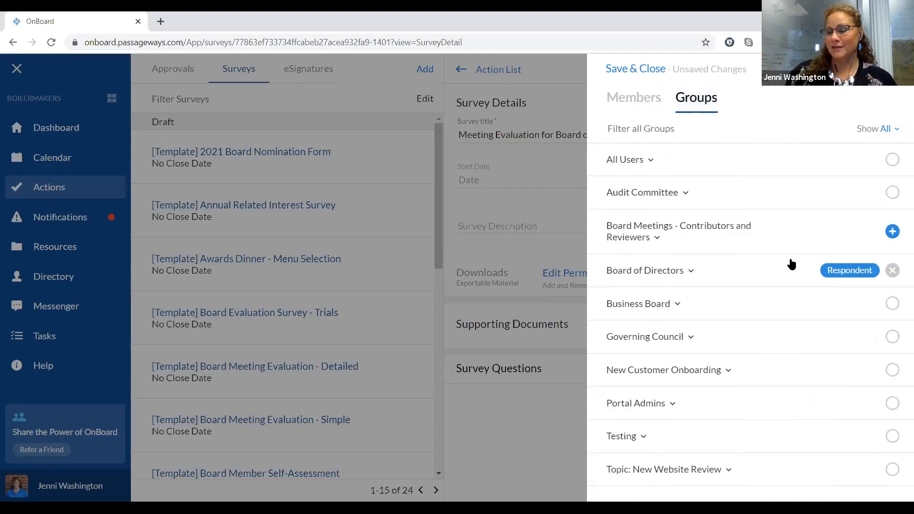
click(892, 270)
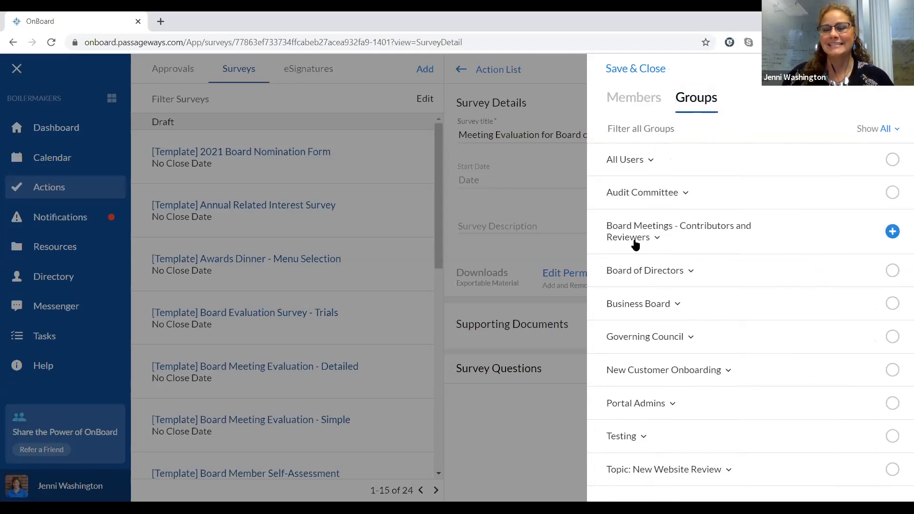
Step: Change the survey administrator's member permission from Admin to Admin & Respondent, and save the permissions
click(633, 101)
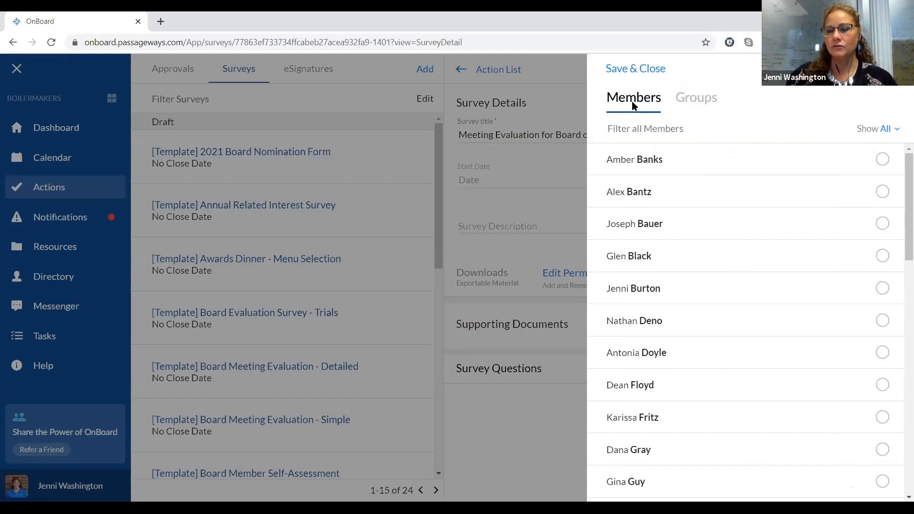
scroll(725, 212, down, 15)
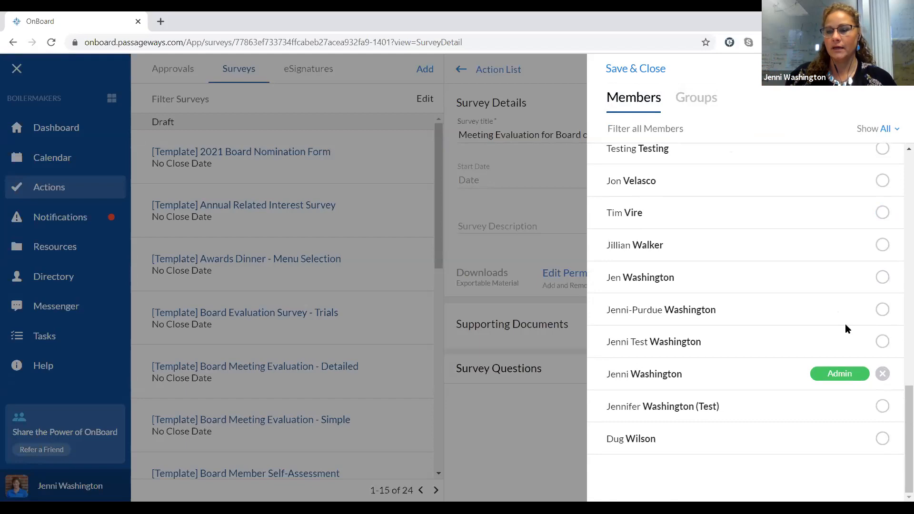
click(844, 377)
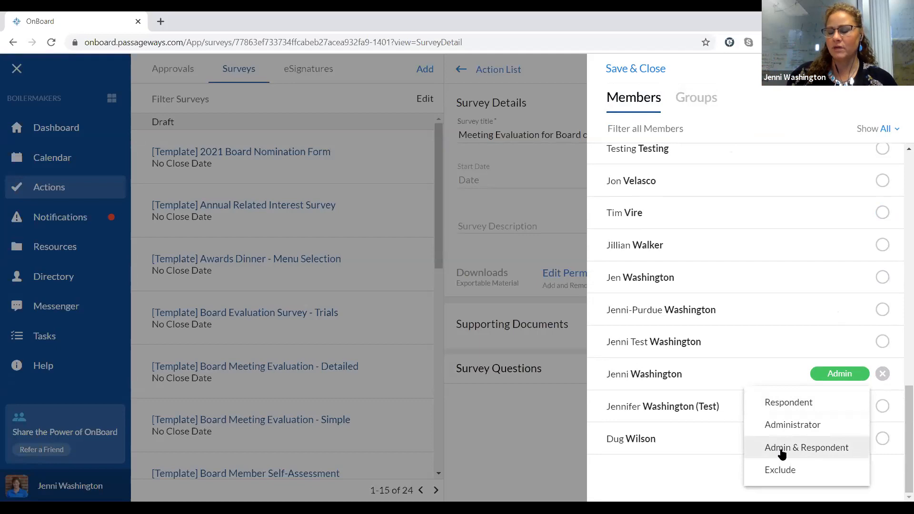
click(823, 451)
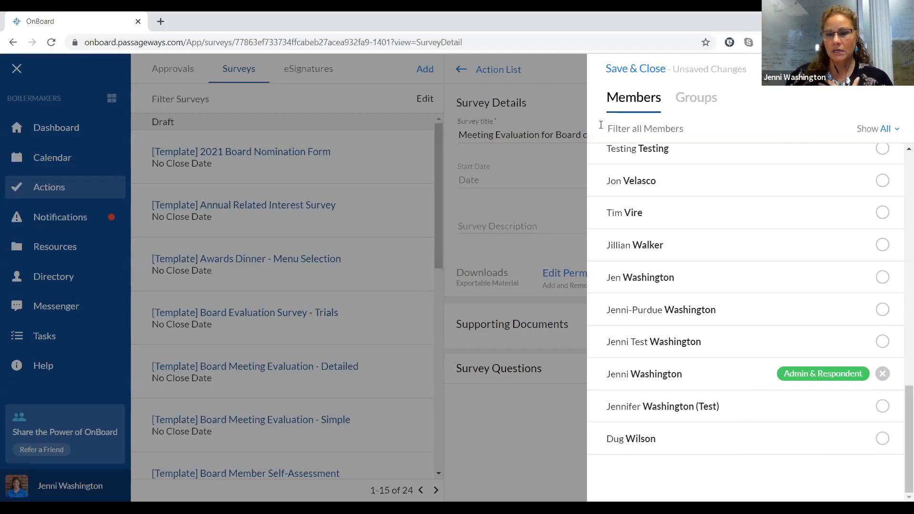
click(643, 71)
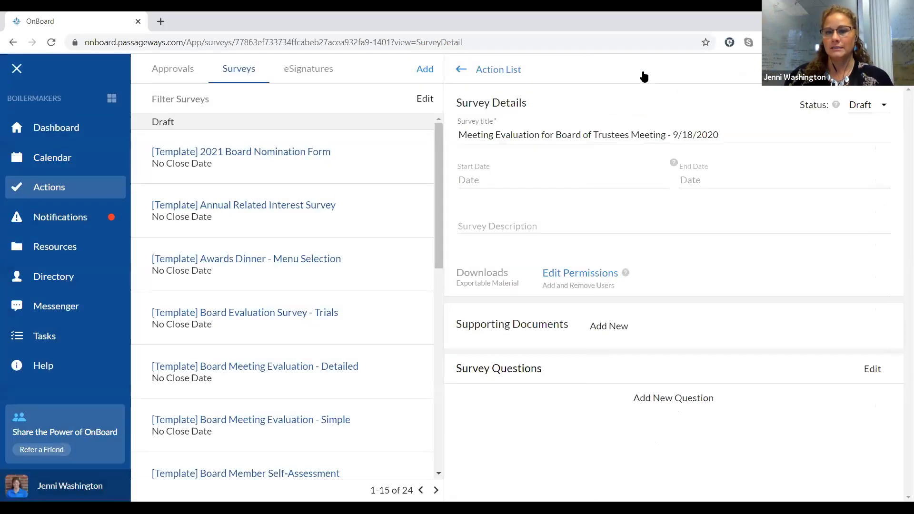
Step: Add the prefix "TEST: " to the beginning of the survey title
click(493, 137)
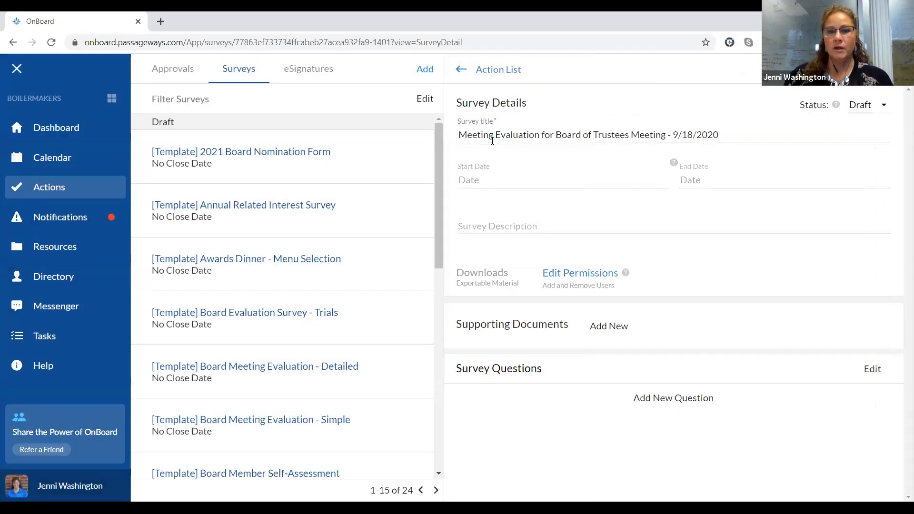
click(493, 140)
key(Home)
text(TEST)
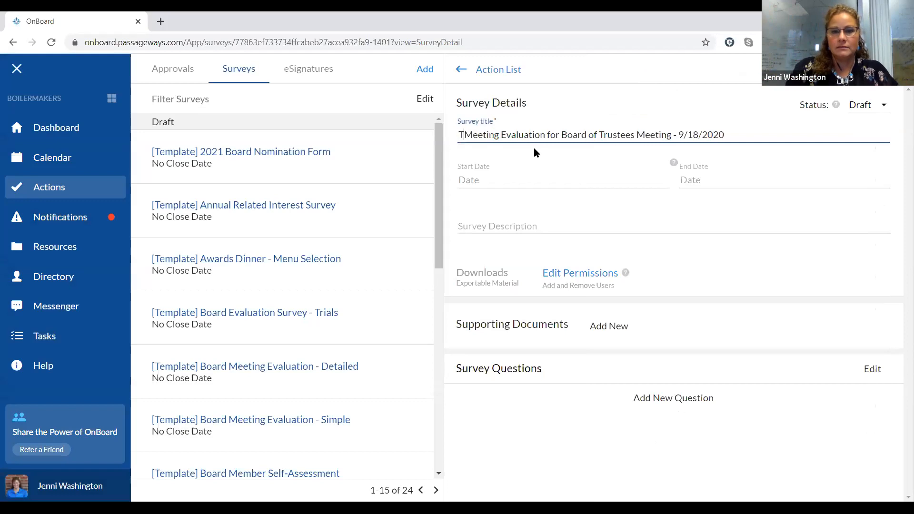
text(:)
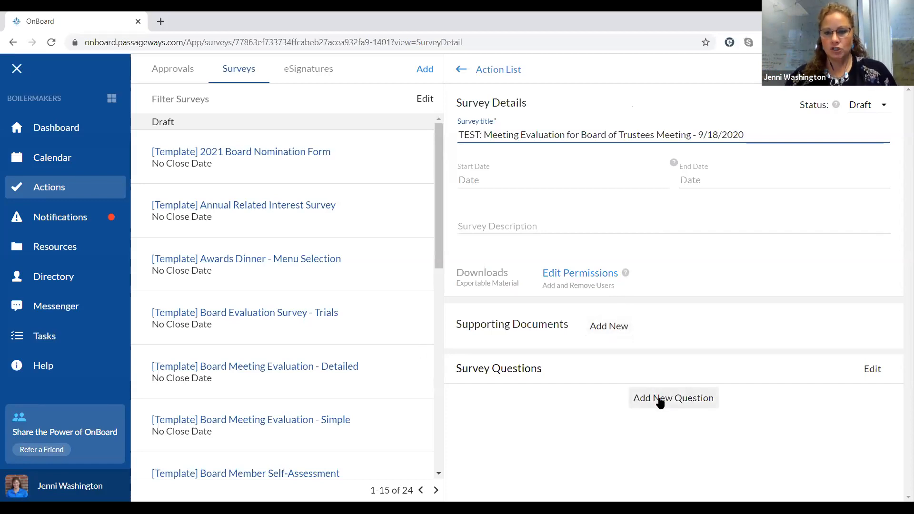
Step: Add a new survey question, try the Check Boxes and Radio Buttons types, and set it to Likert Scale
click(660, 401)
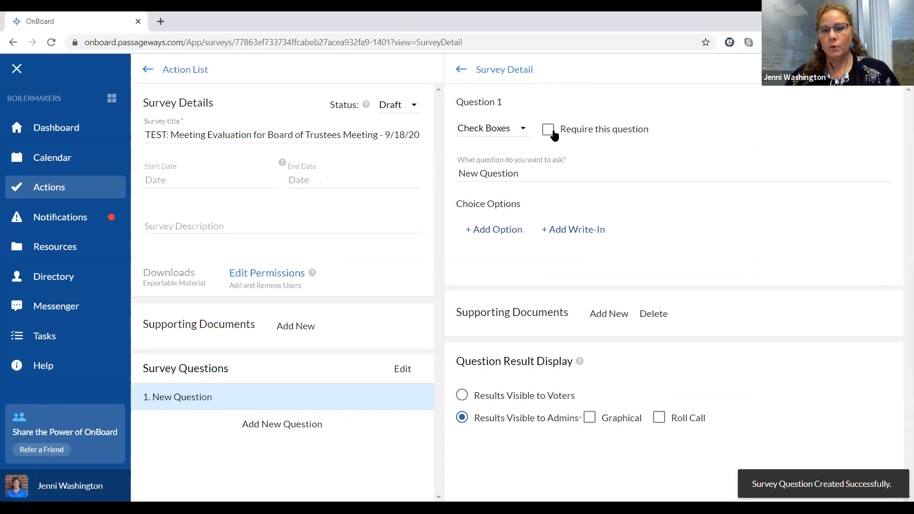
click(522, 130)
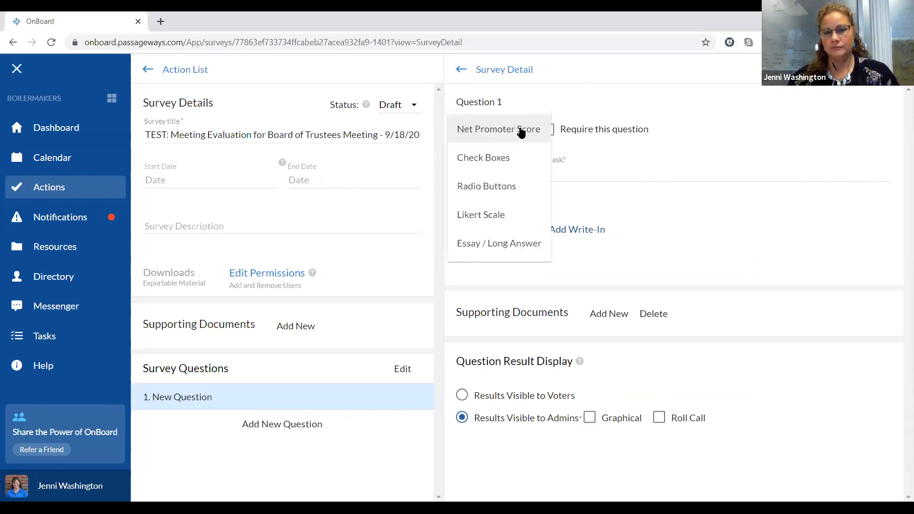
click(493, 161)
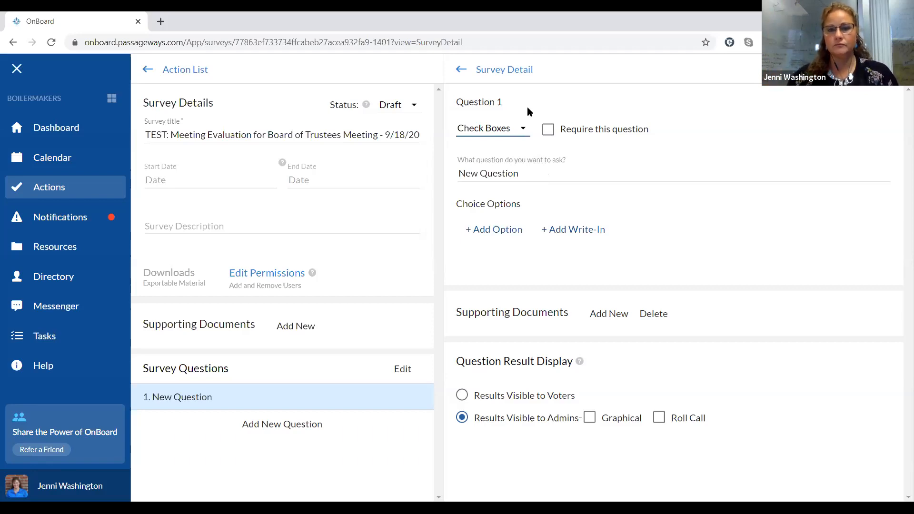
click(527, 131)
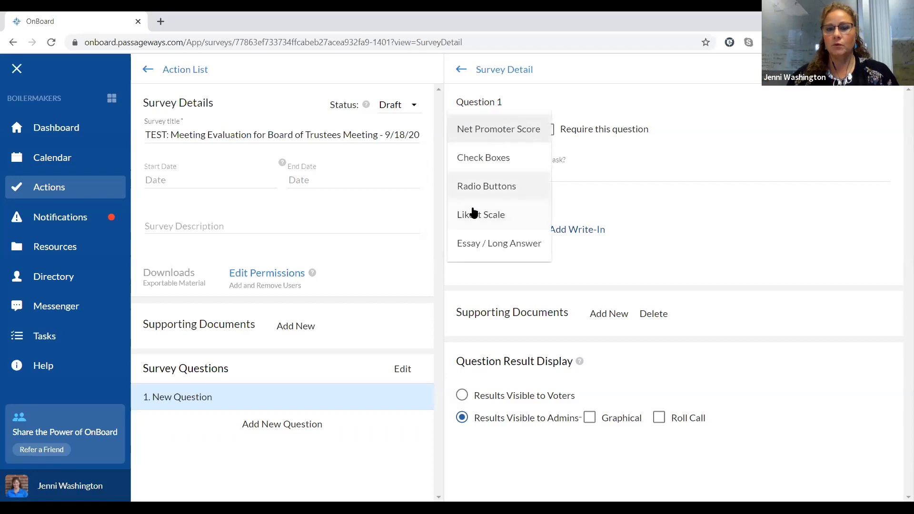
click(495, 192)
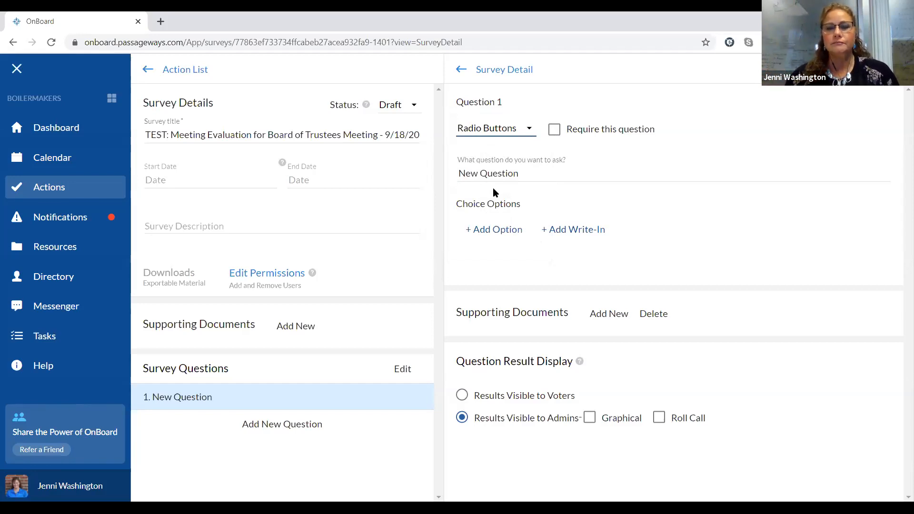
click(529, 128)
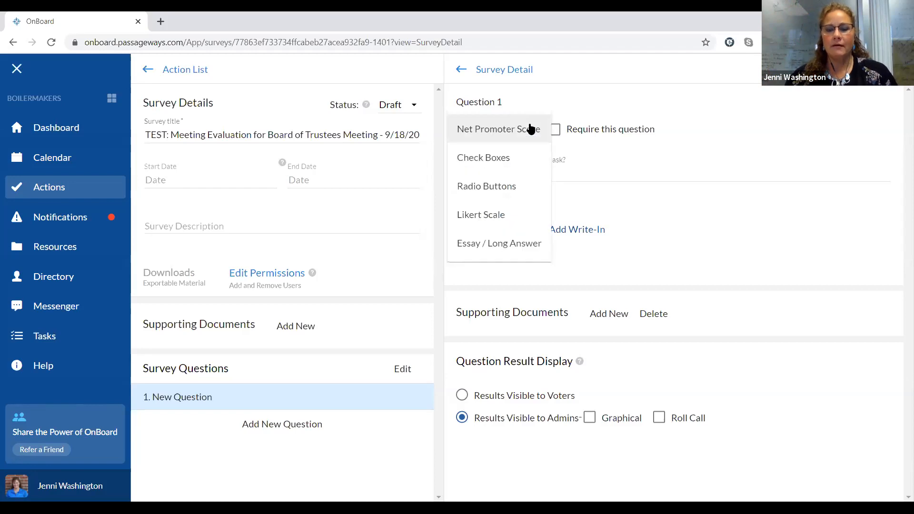
click(499, 217)
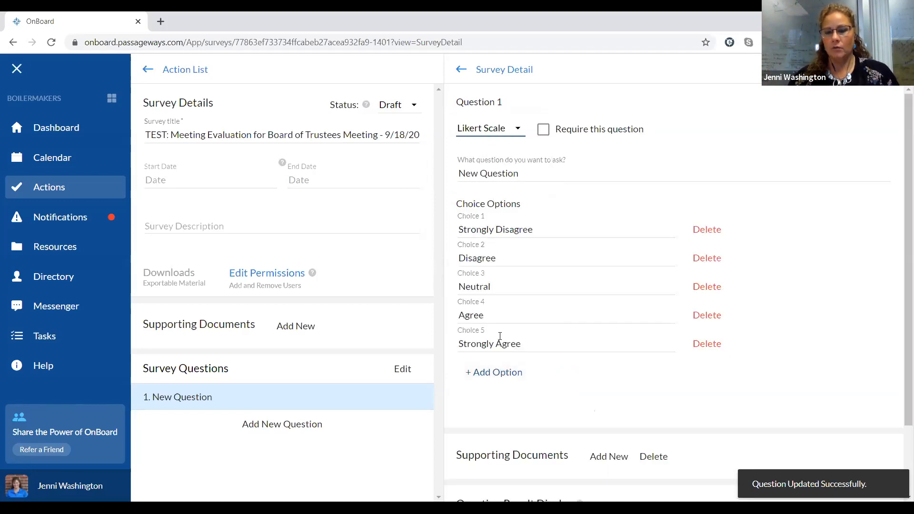
Step: Replace the labels of the question's five Likert choices with 1, 2, 3, 4 and 5, in order
triple_click(524, 233)
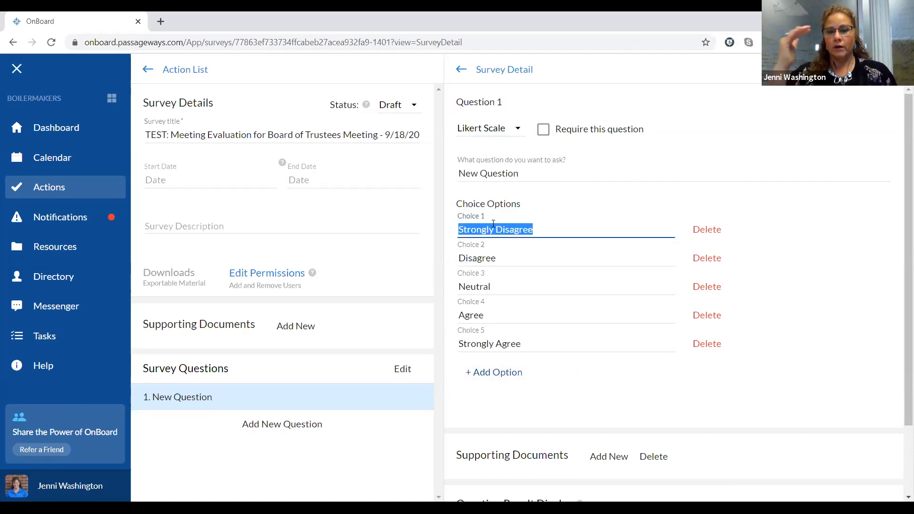
click(500, 232)
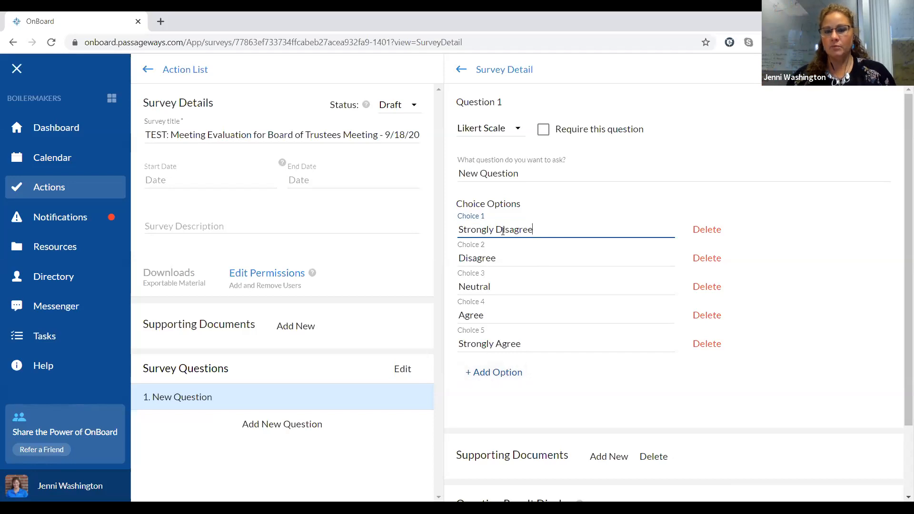
drag(503, 232, 450, 227)
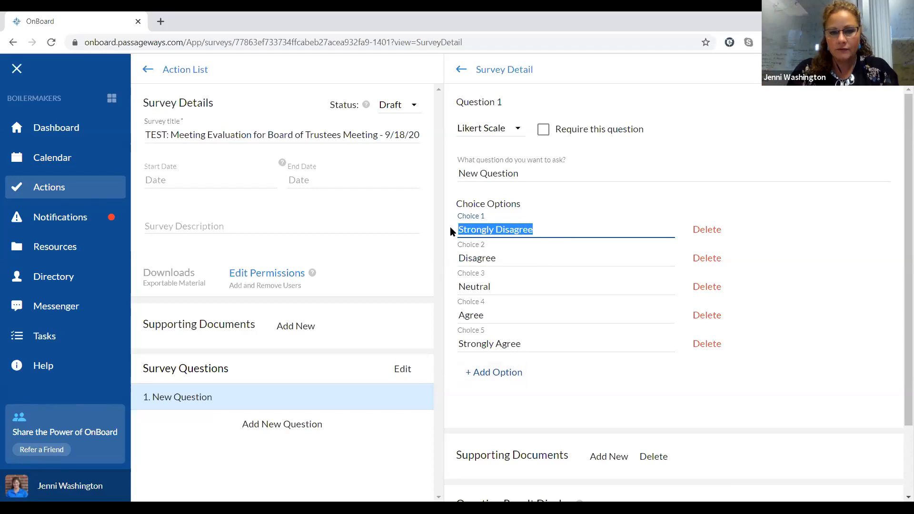
text(1)
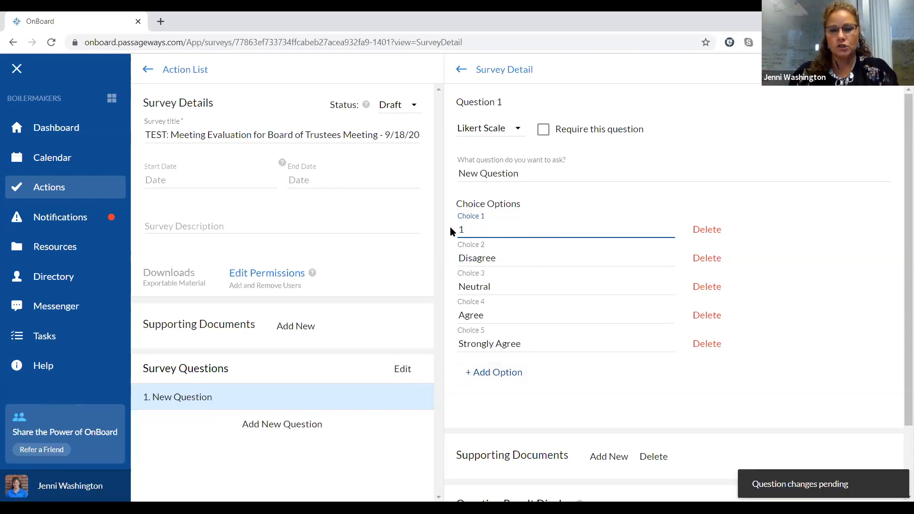
key(Tab)
key(Tab)
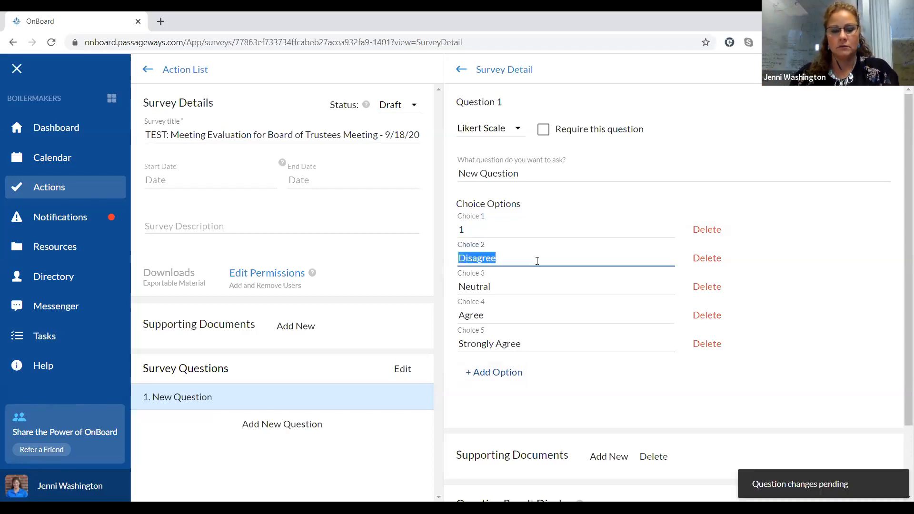
text(2)
key(Tab)
key(Tab)
text(4)
key(BackSpace)
text(3)
key(Tab)
key(Tab)
text(4)
key(Tab)
key(Tab)
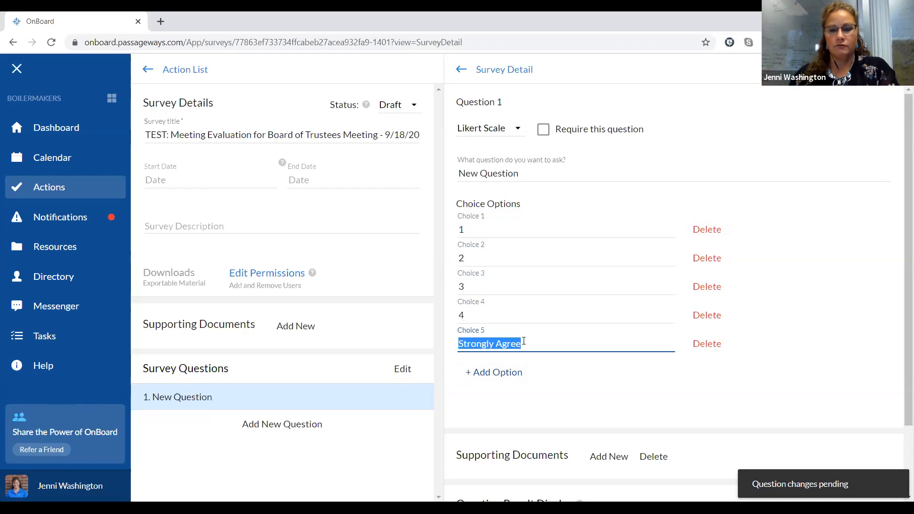
text(5)
click(592, 414)
Step: Word the question as "On a scale of 1-5, how would you rate the meeting, overall?" and make it required
click(533, 173)
text(O)
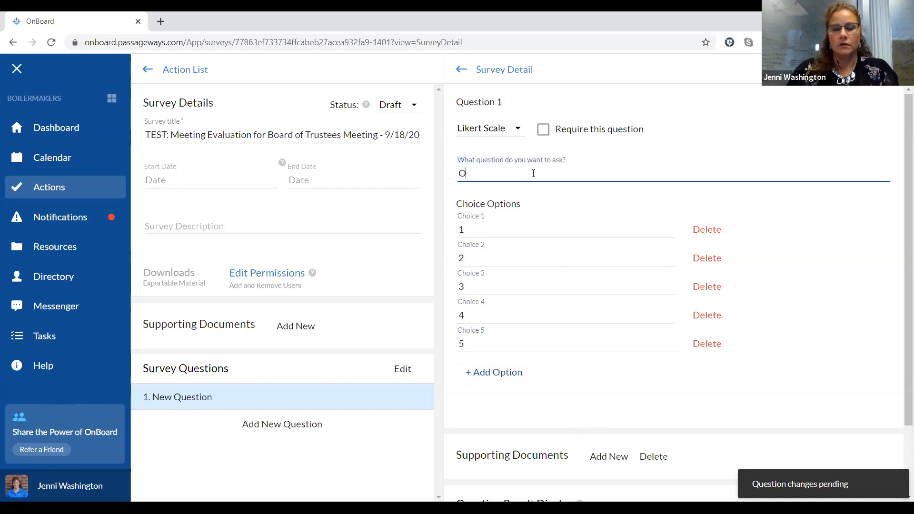
text(n a sc)
key(BackSpace)
text(cale of 1)
key(BackSpace)
key(BackSpace)
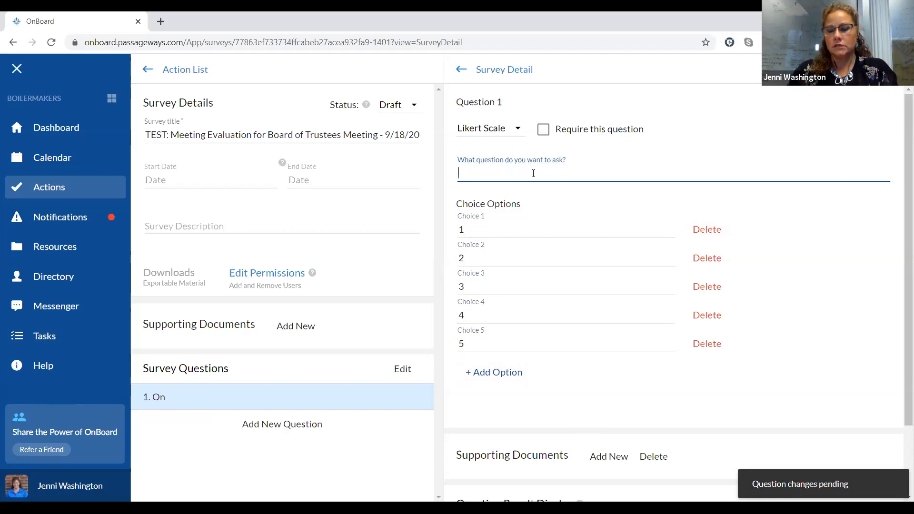
text(On a scale of 1)
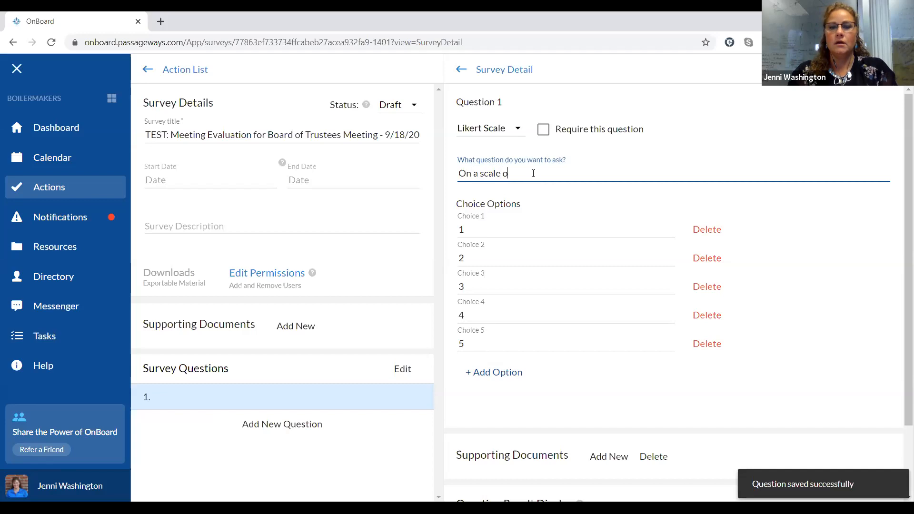
text(, )
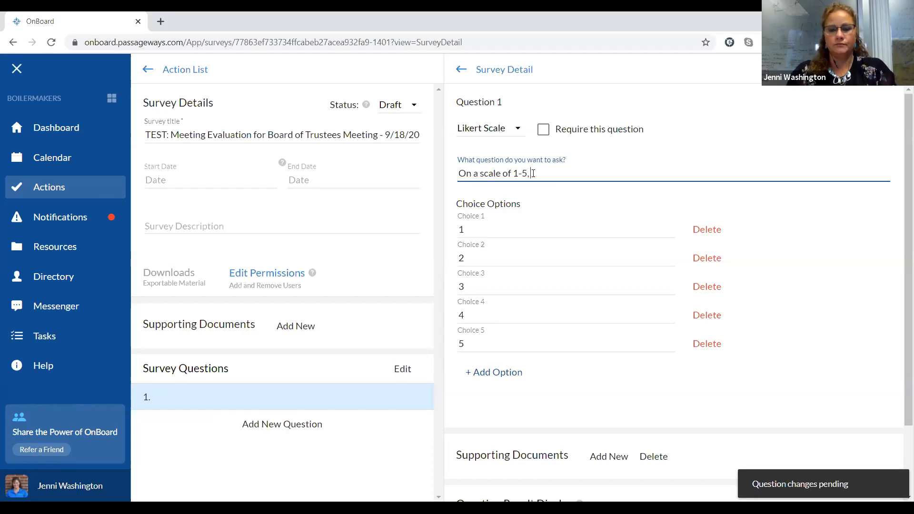
text(how would you rate the meeting, overall?)
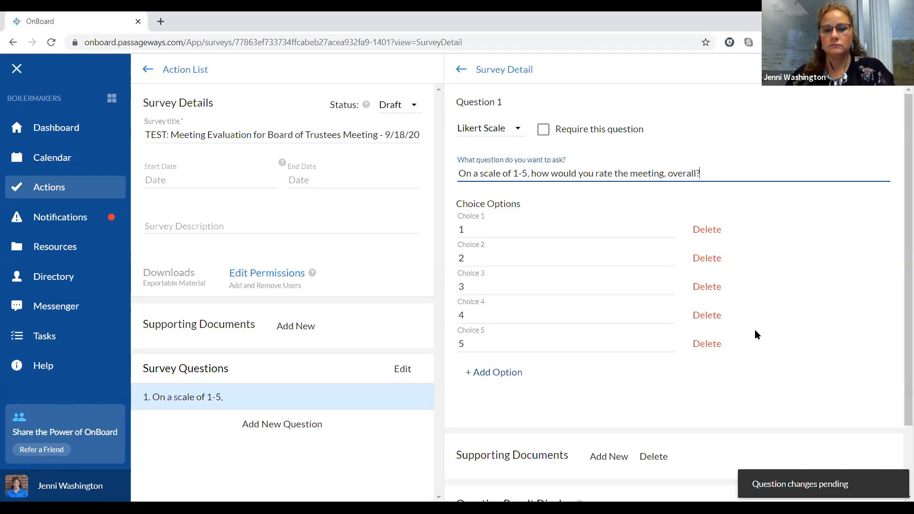
scroll(756, 330, down, 2)
scroll(751, 328, up, 2)
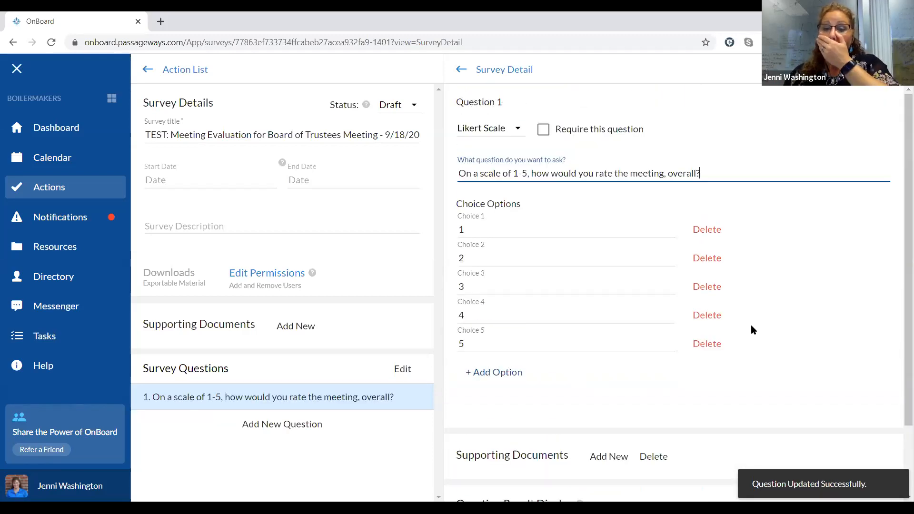
click(543, 130)
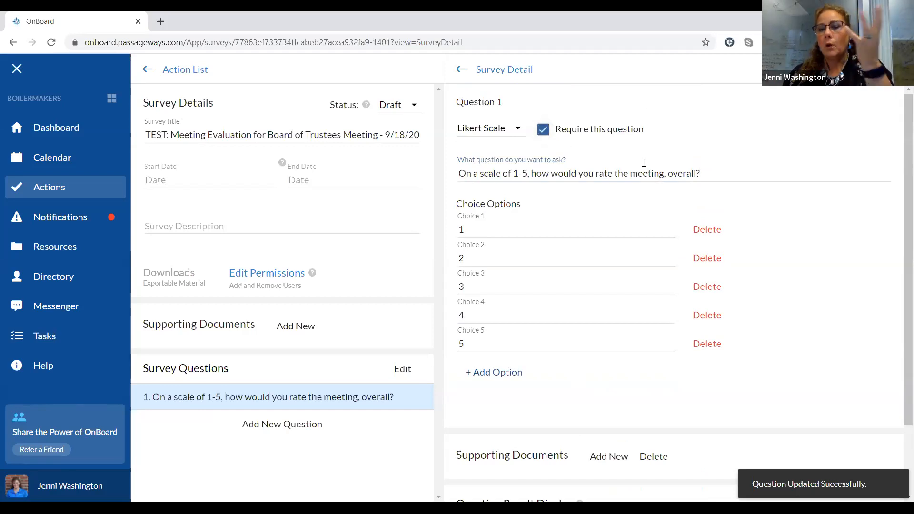
Step: Show question 1's results as Roll Call, visible to admins rather than voters, and read the help on Question Result Display
scroll(690, 260, down, 2)
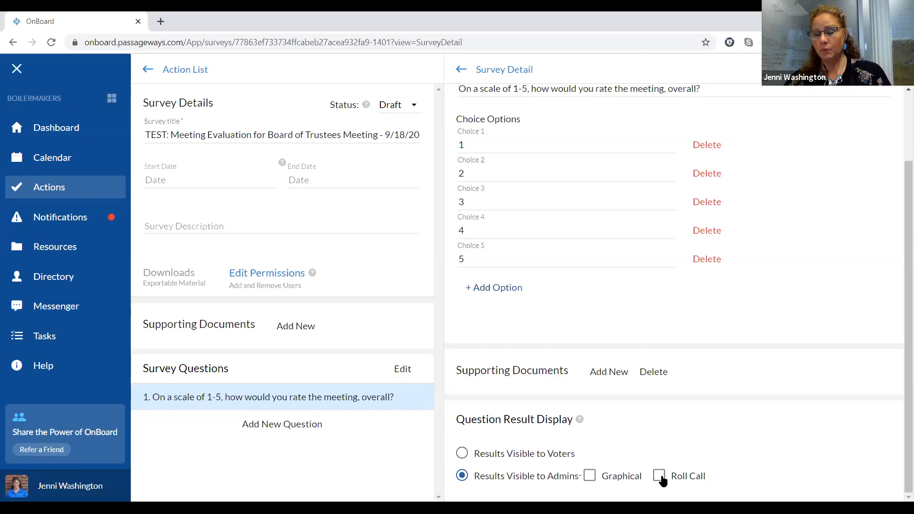
click(662, 479)
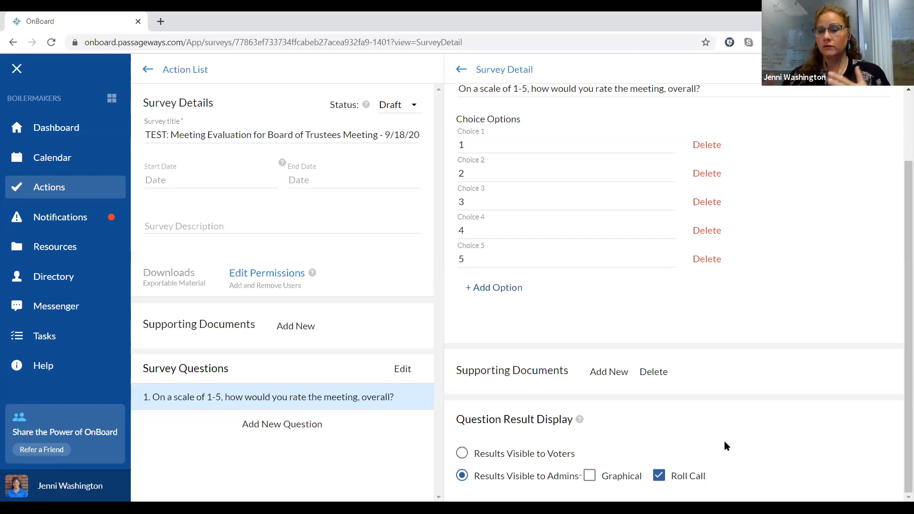
click(462, 454)
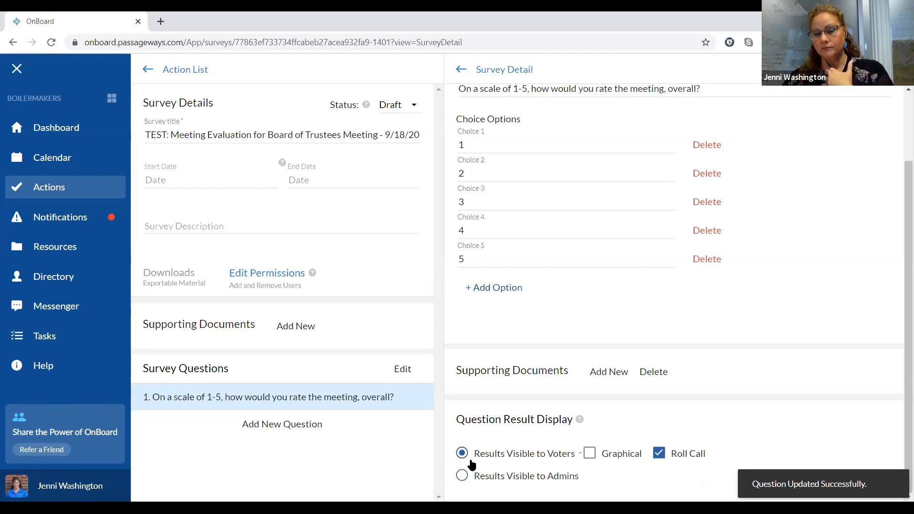
click(462, 476)
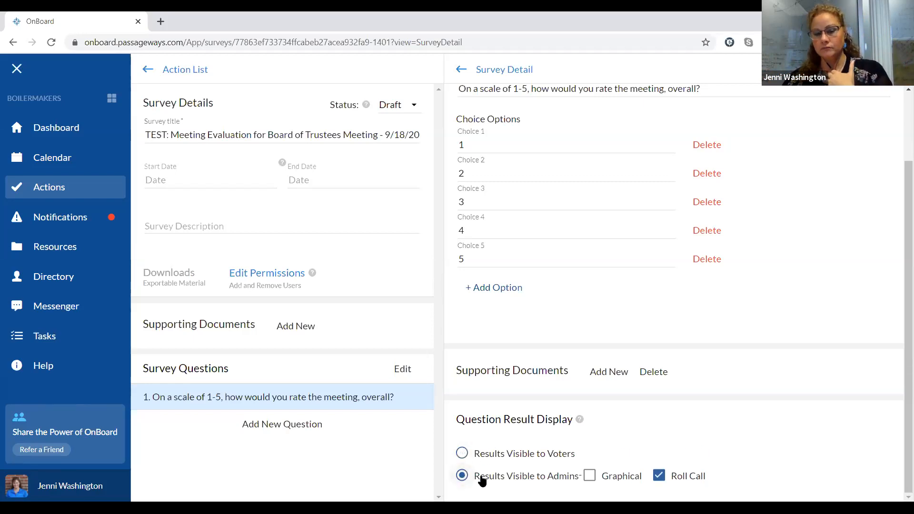
click(580, 420)
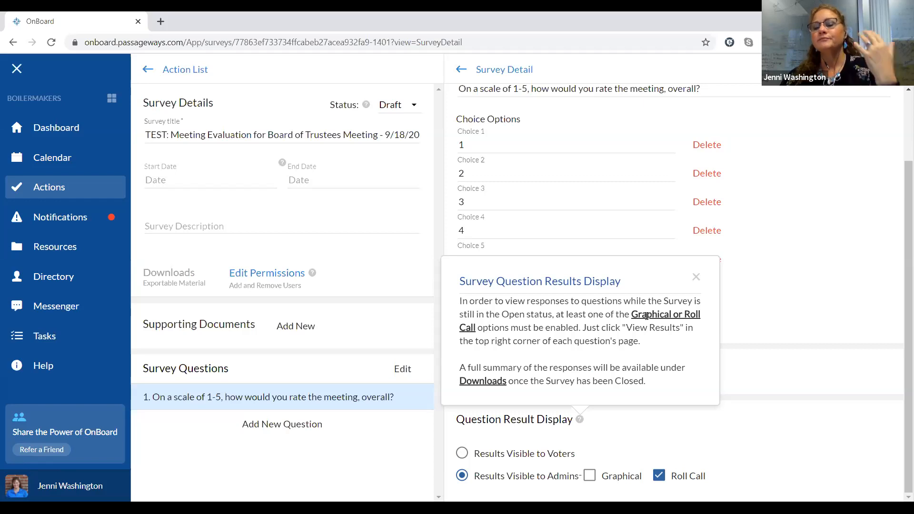
click(698, 278)
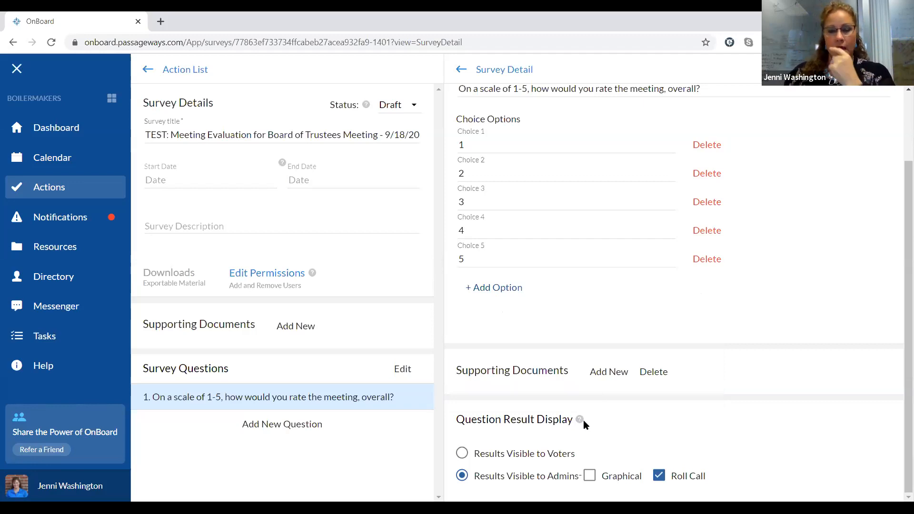
scroll(771, 365, up, 2)
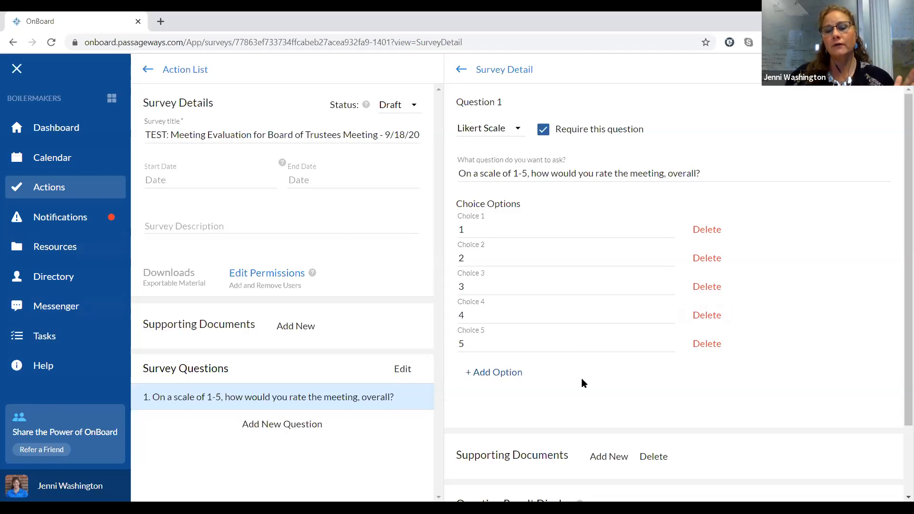
Step: Duplicate the overall meeting rating question in the survey's question list
mouse_move(216, 409)
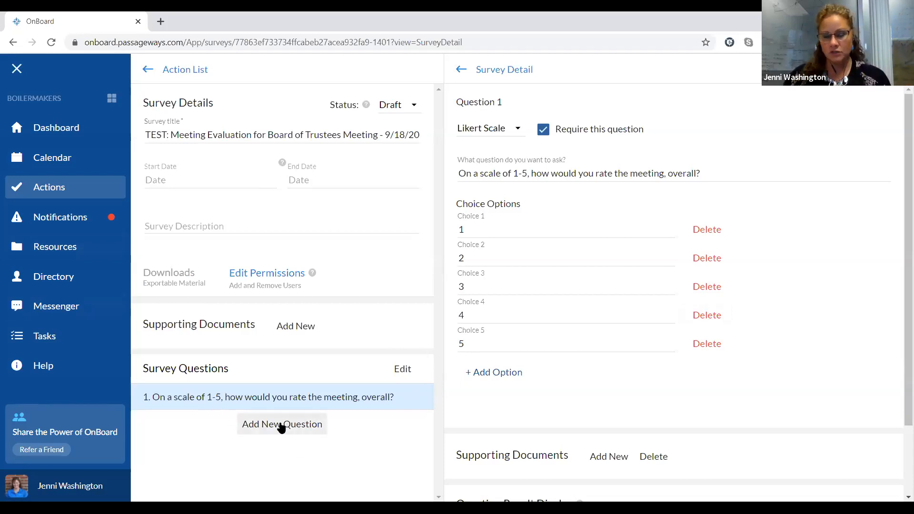
mouse_move(388, 412)
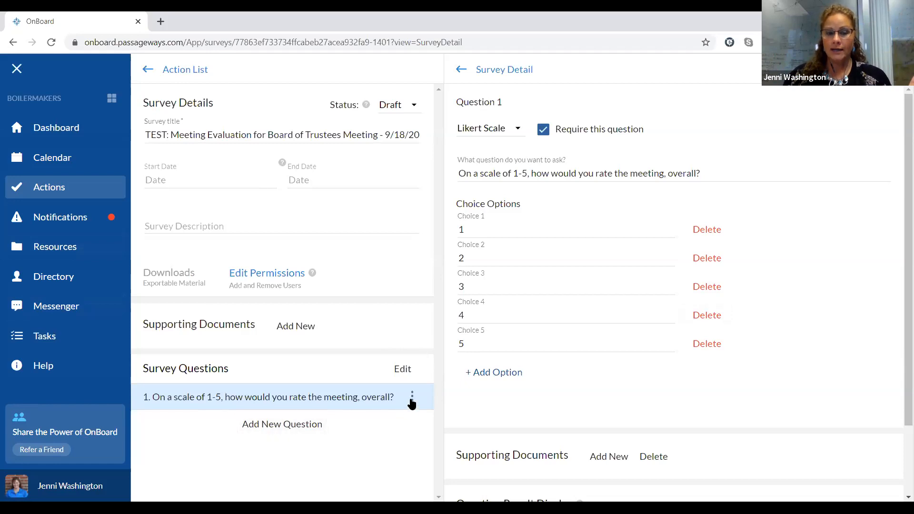
click(412, 403)
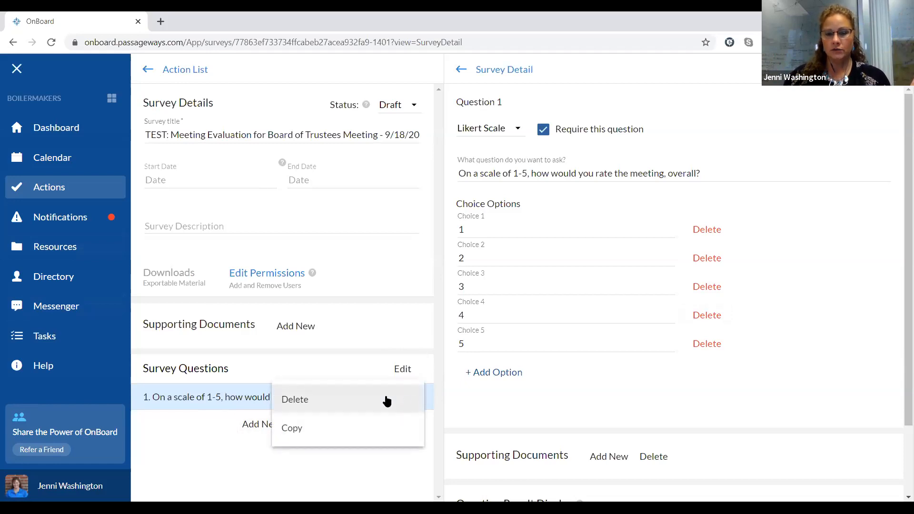
click(291, 429)
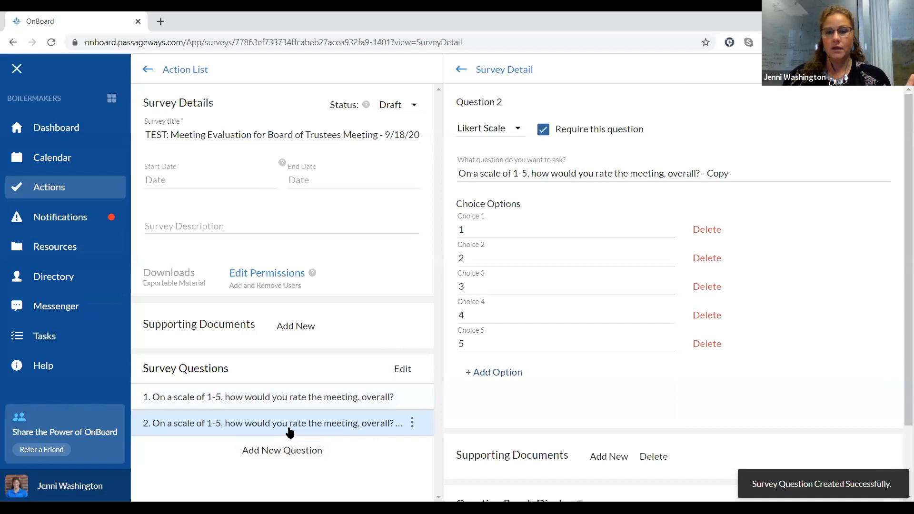
Step: Reword the copied question as "On a scale of 1-5, was the meeting an appropriate length?"
triple_click(740, 176)
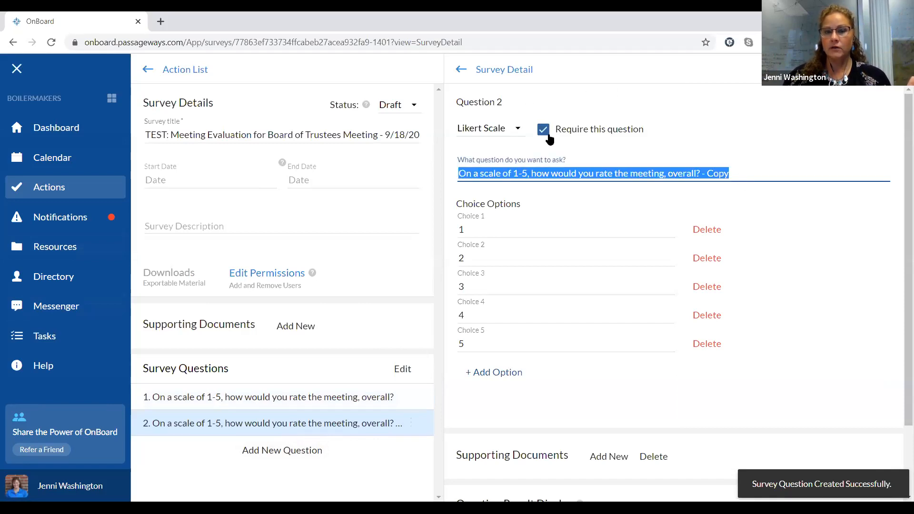
scroll(564, 193, down, 2)
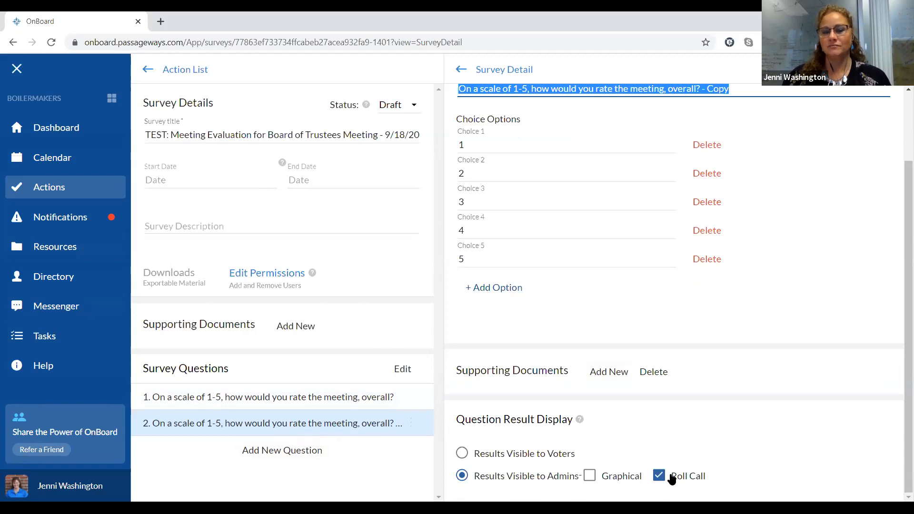
scroll(639, 206, up, 2)
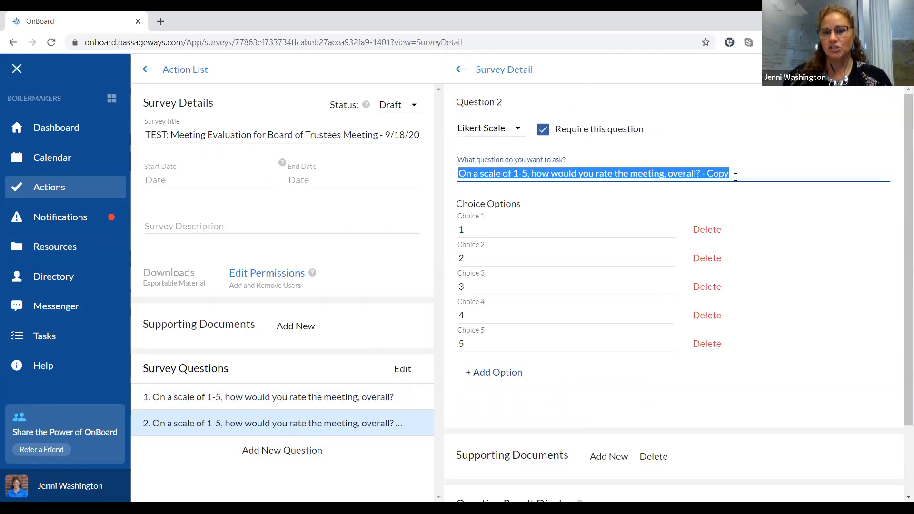
click(532, 174)
drag(533, 175, 737, 178)
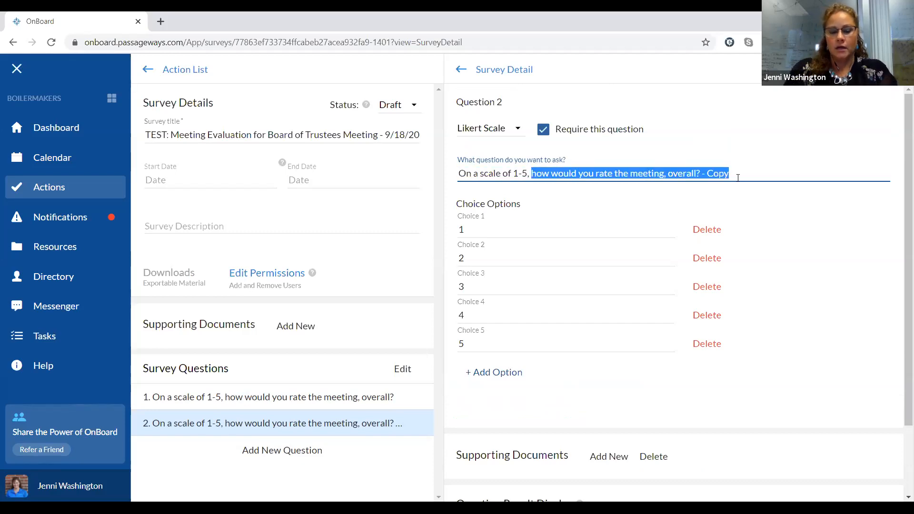
text(was )
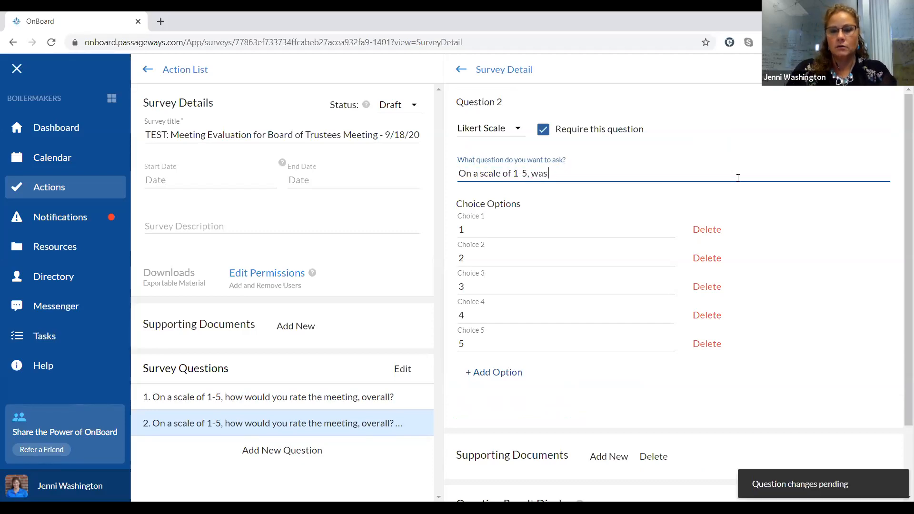
text(the meeting an approrpriate lengh)
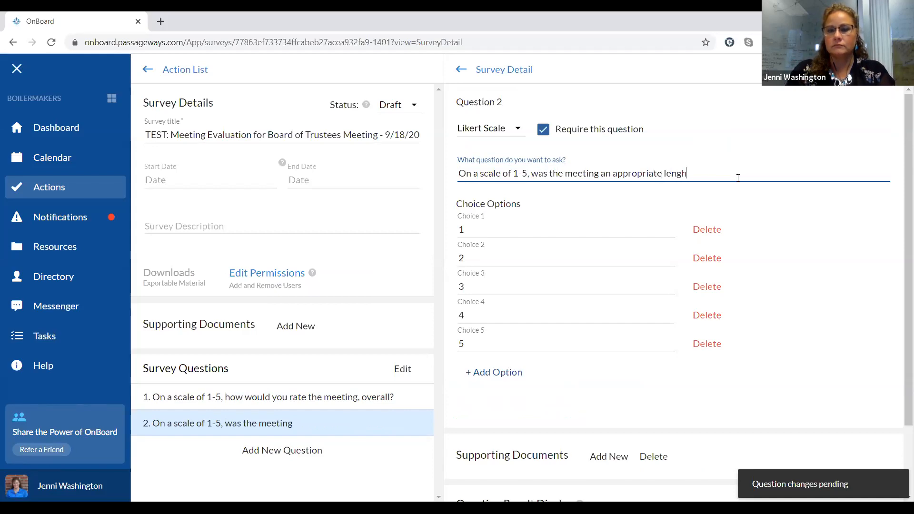
key(BackSpace)
text(th?)
click(751, 342)
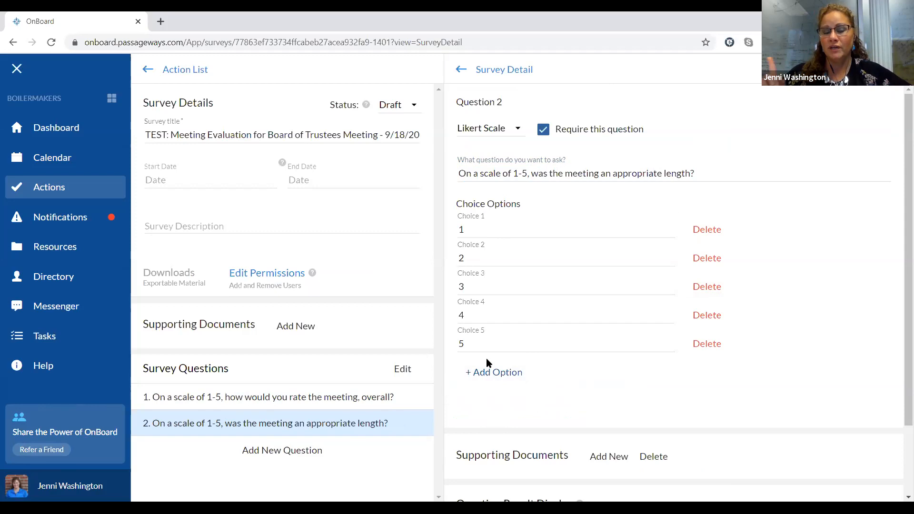
Step: Change the meeting length question's type to Check Boxes and add a write-in choice
click(518, 129)
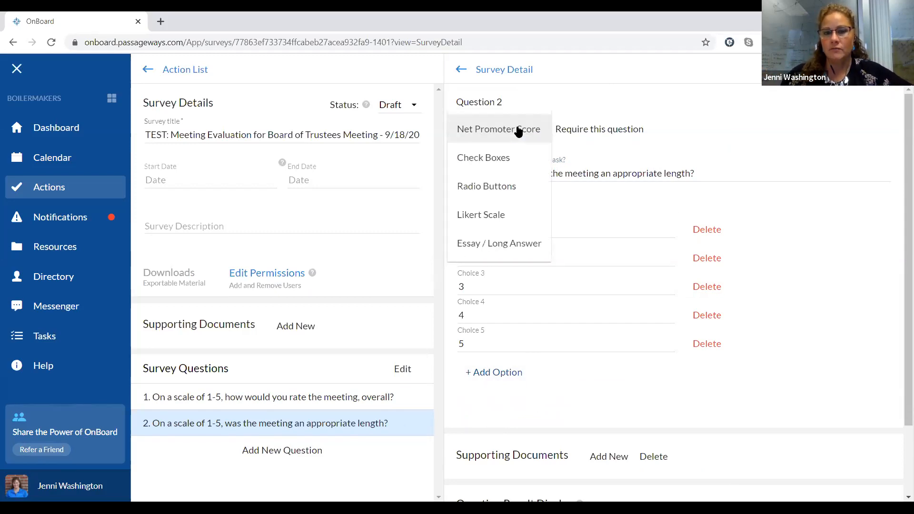
click(494, 161)
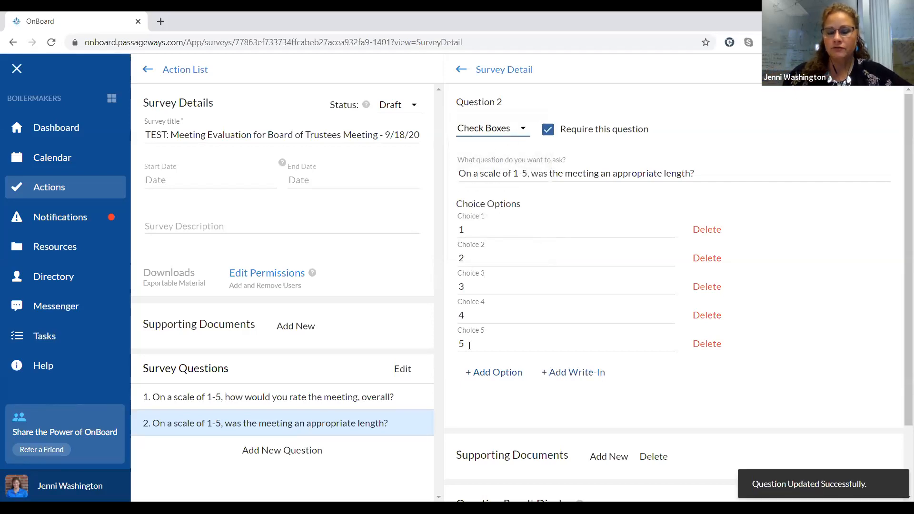
click(575, 376)
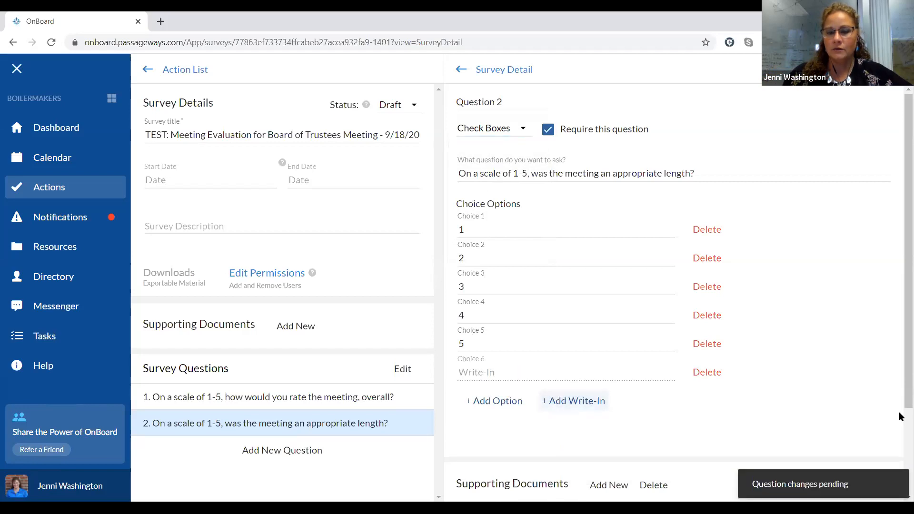
Step: Add a second line to the meeting length question reading "Optional: please share feedback in the write-in area"
click(739, 176)
click(720, 177)
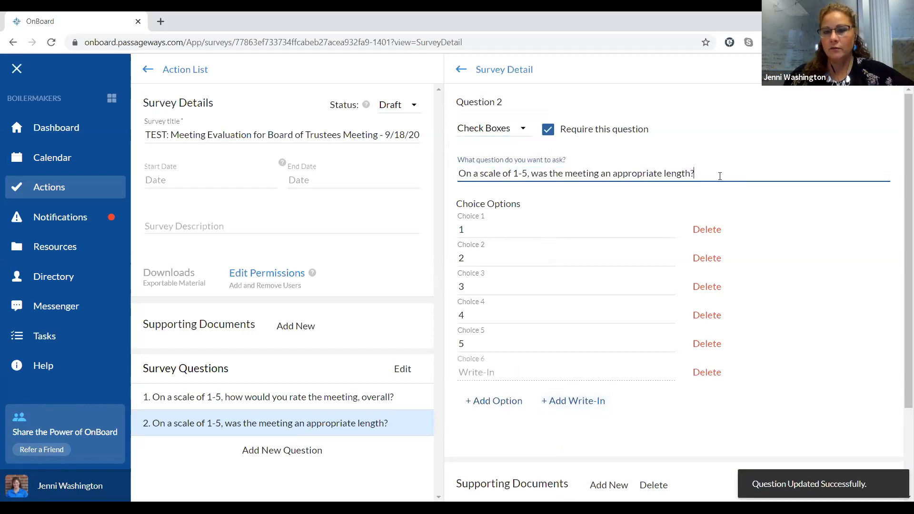
key(Return)
text(O)
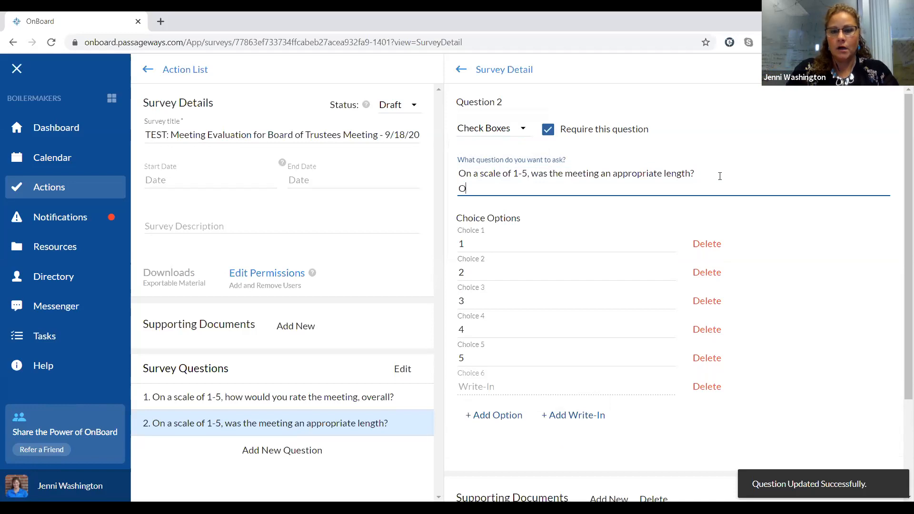
text(ptional: ple)
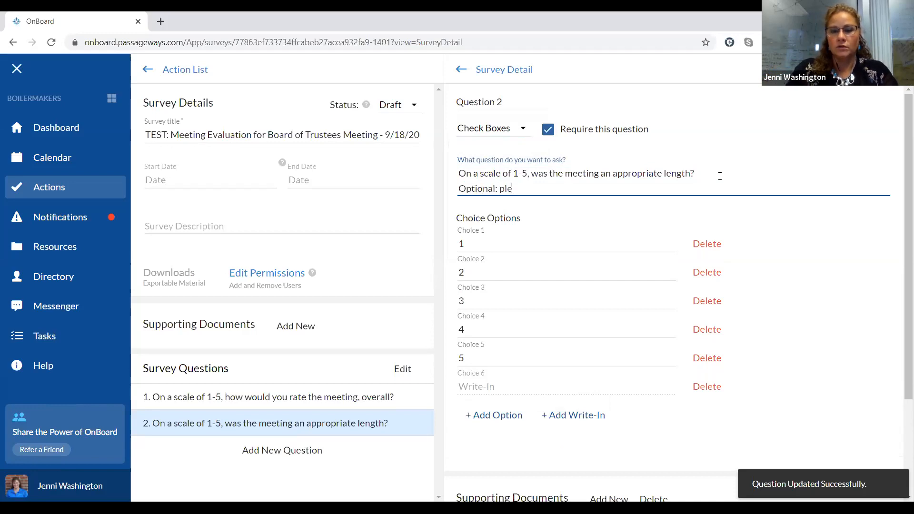
text(ase share fe)
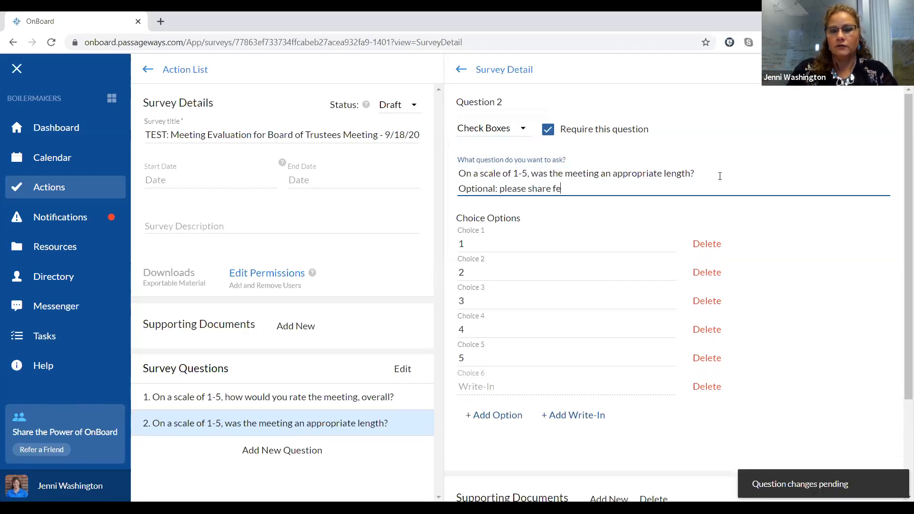
text(edback in the writ)
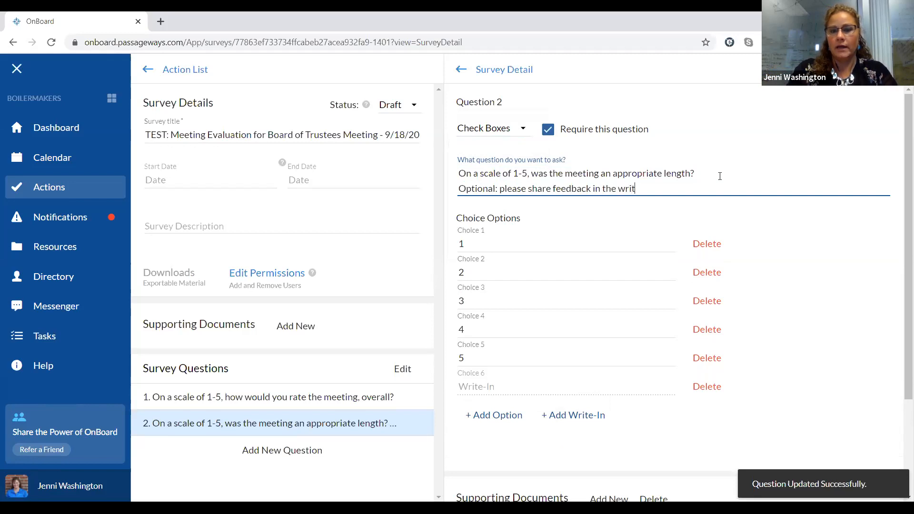
text(e-in area)
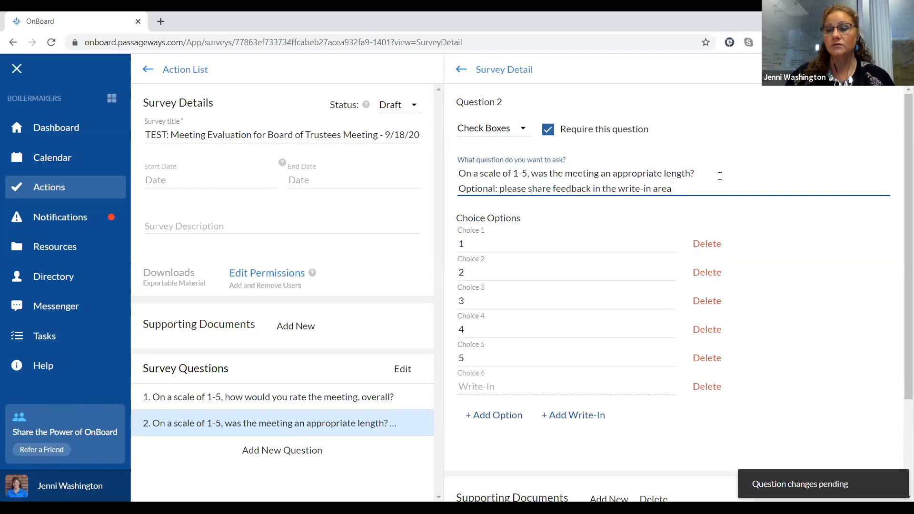
click(848, 357)
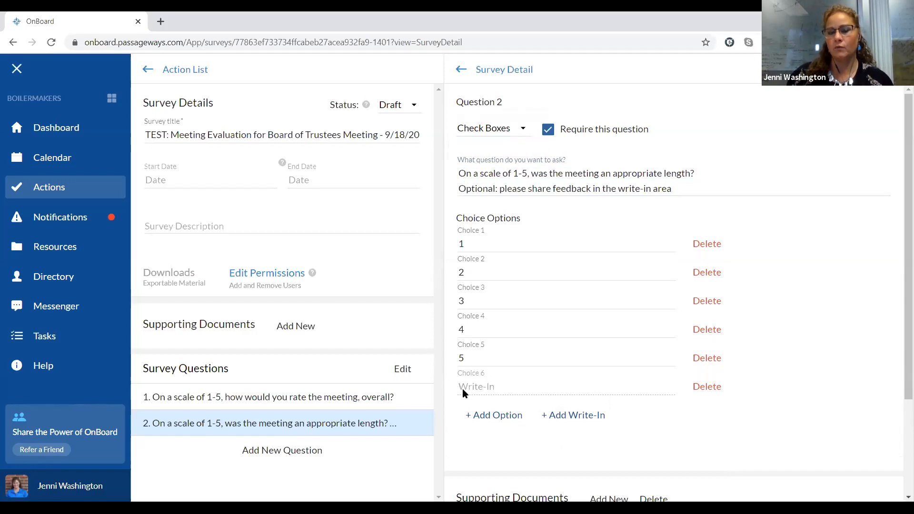
scroll(722, 362, down, 3)
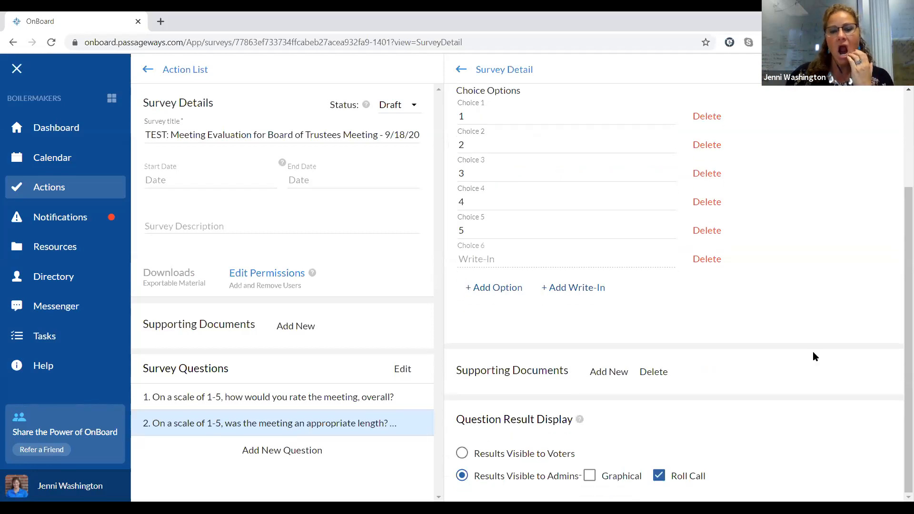
Step: Add a new blank question, reorder it to second place above the meeting length question, and return to the survey's details
mouse_move(342, 428)
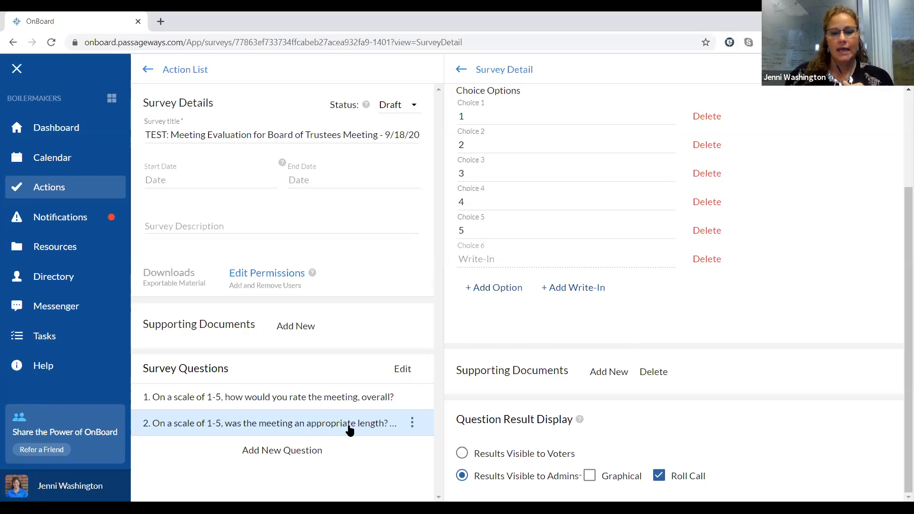
click(286, 453)
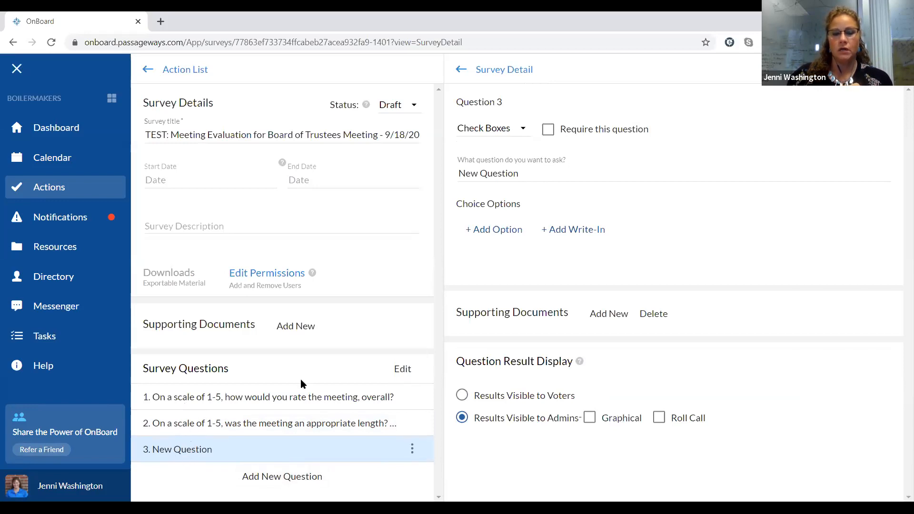
click(403, 370)
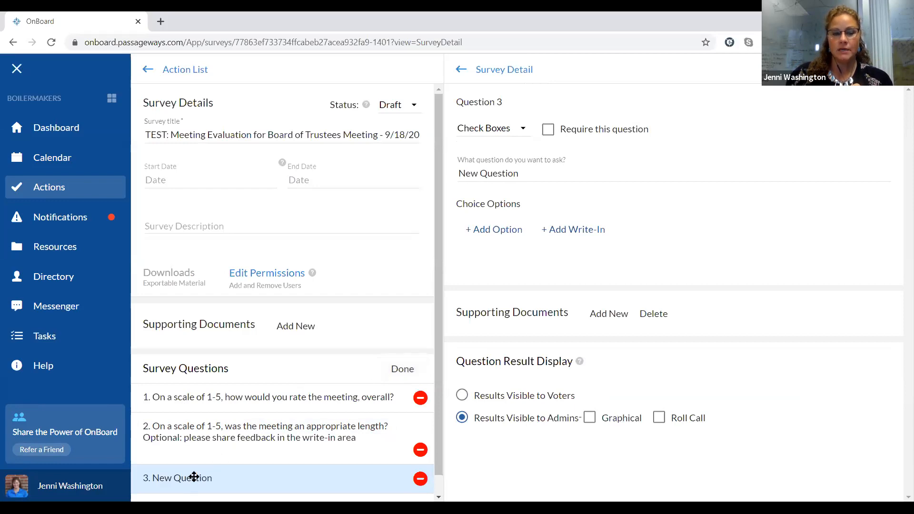
drag(194, 477, 196, 434)
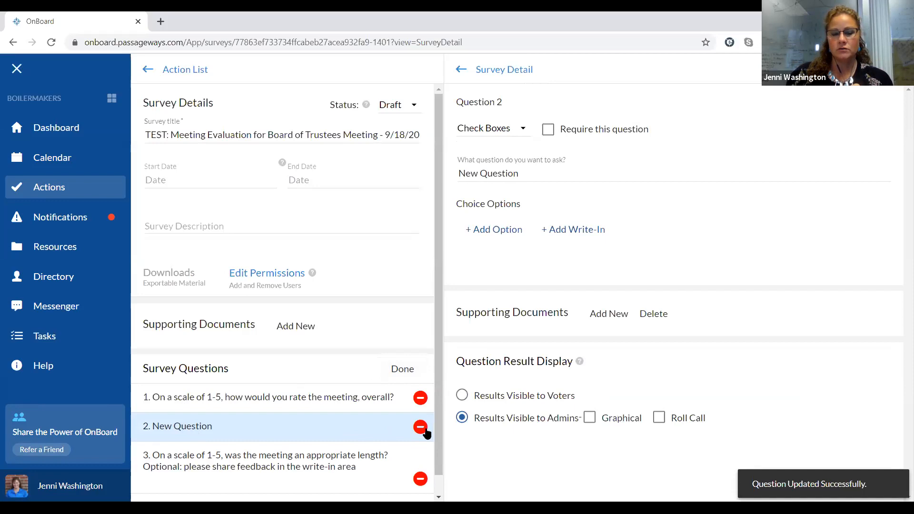
click(403, 369)
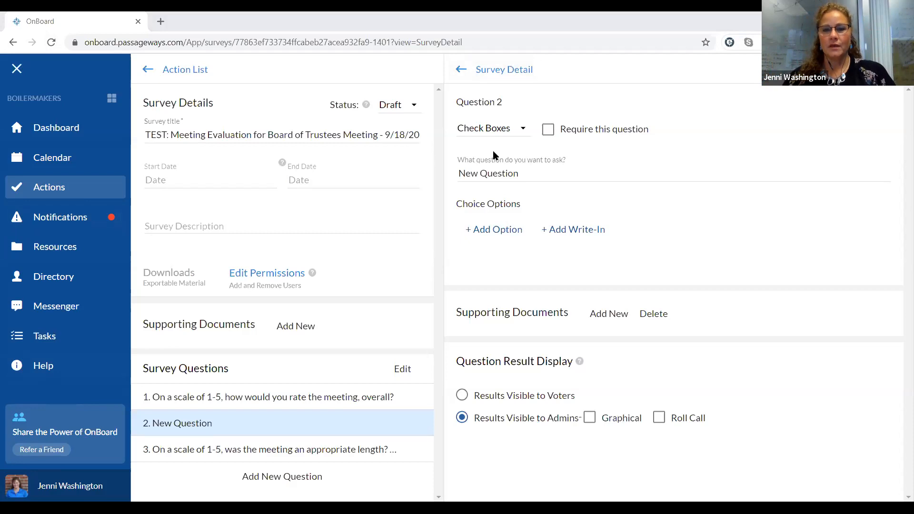
click(495, 69)
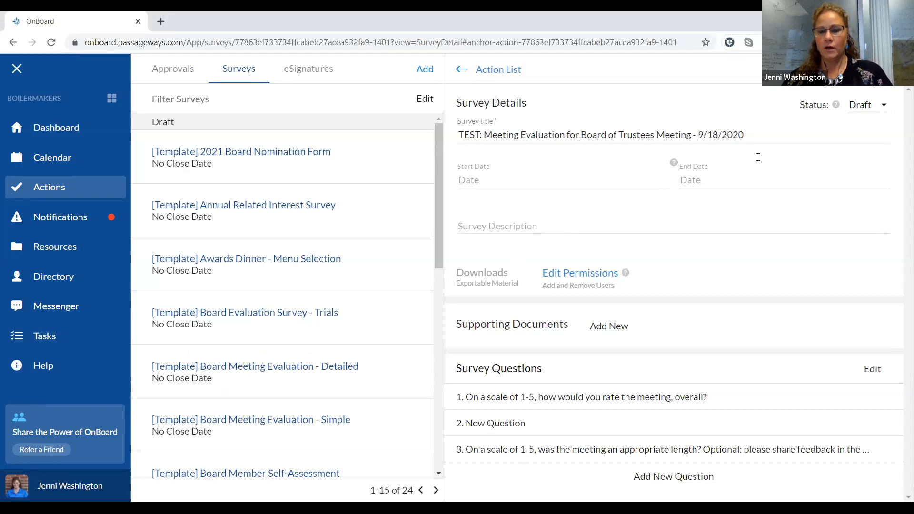
Step: Delete the blank "New Question" from the survey's question list
click(873, 372)
click(891, 428)
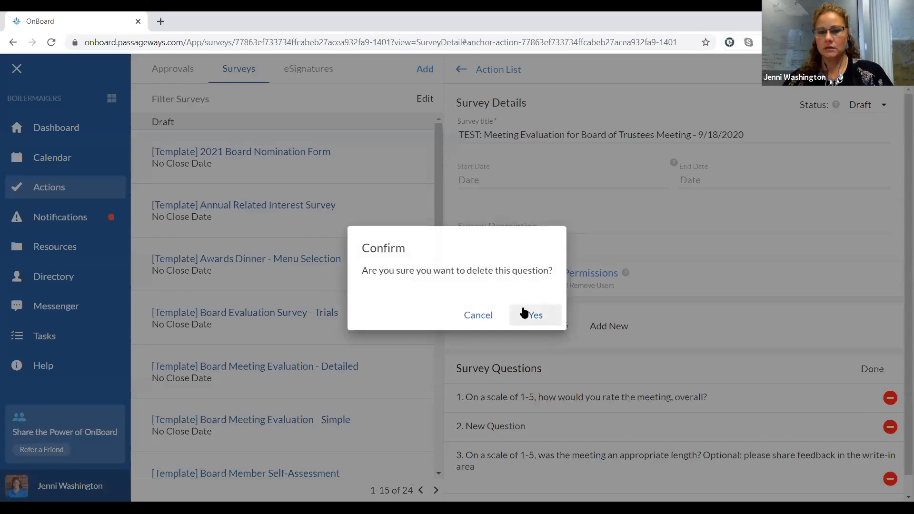
click(538, 318)
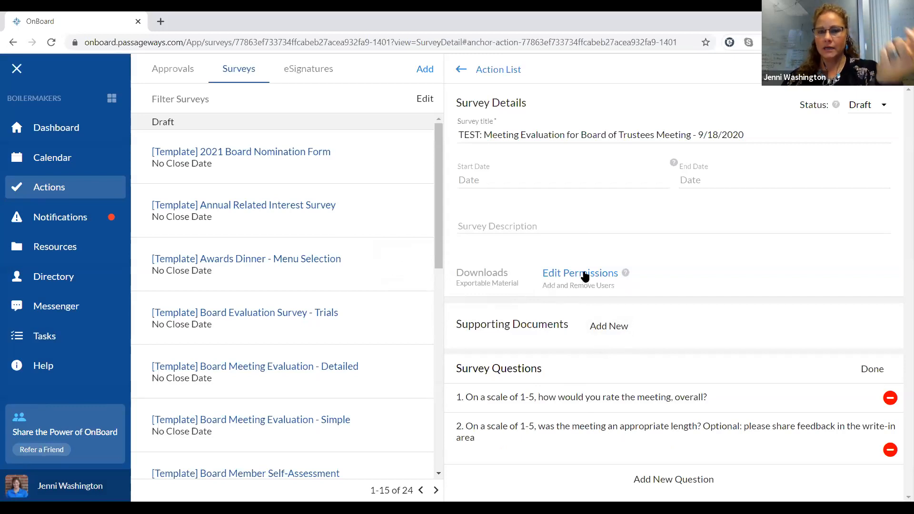
Step: Enter the survey description "Please respond by [date]. Any questions, contact [person]."
click(518, 220)
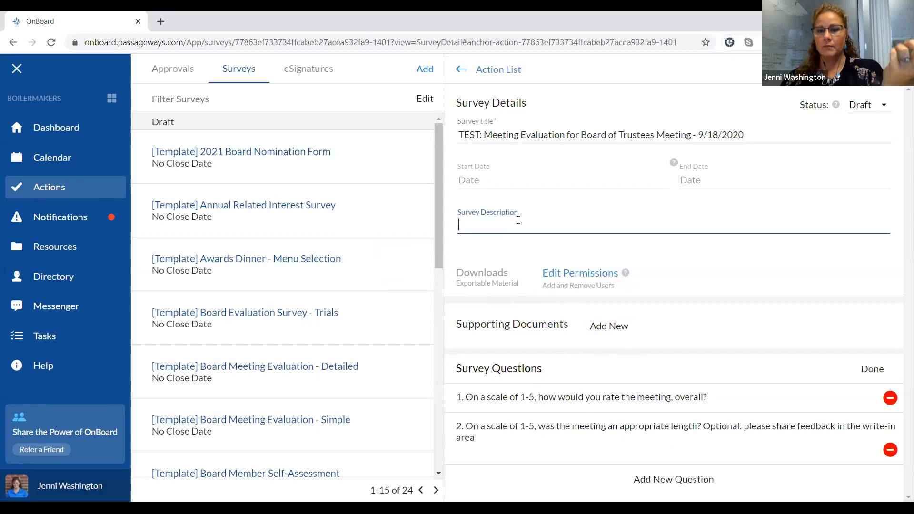
text(Please)
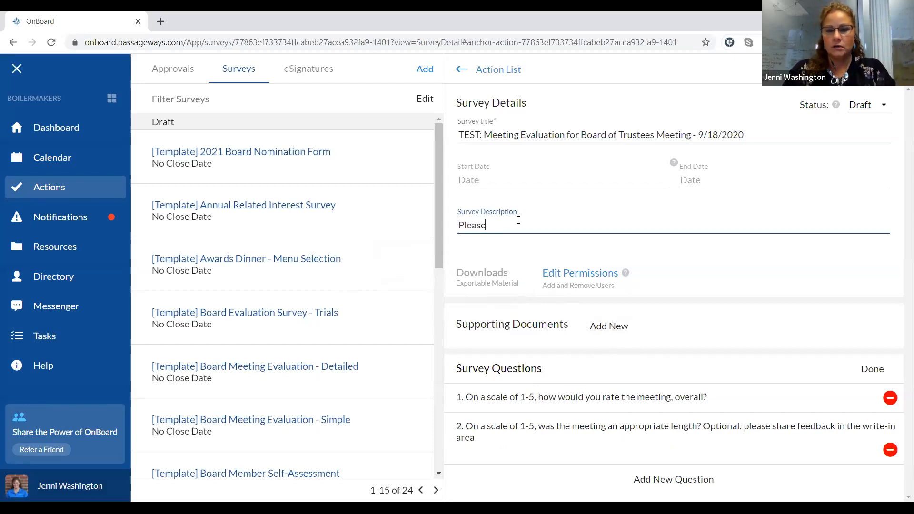
text( respond by )
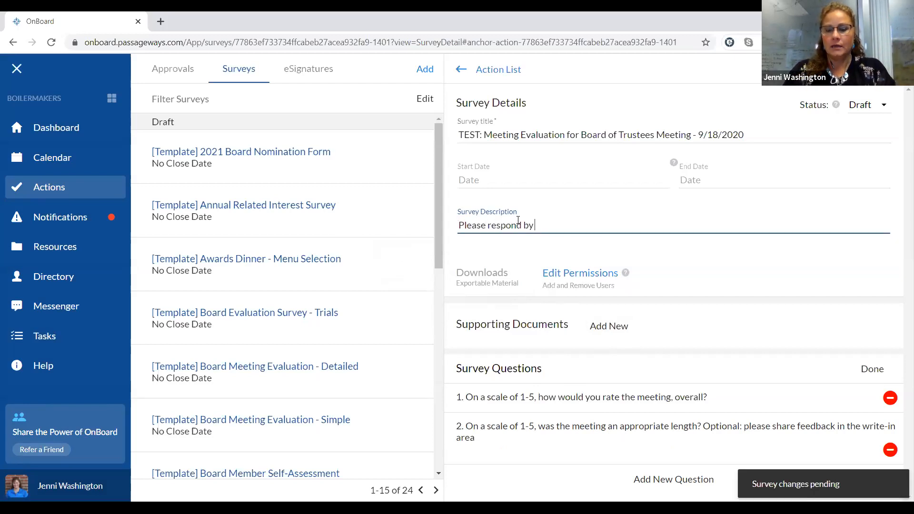
text([date].)
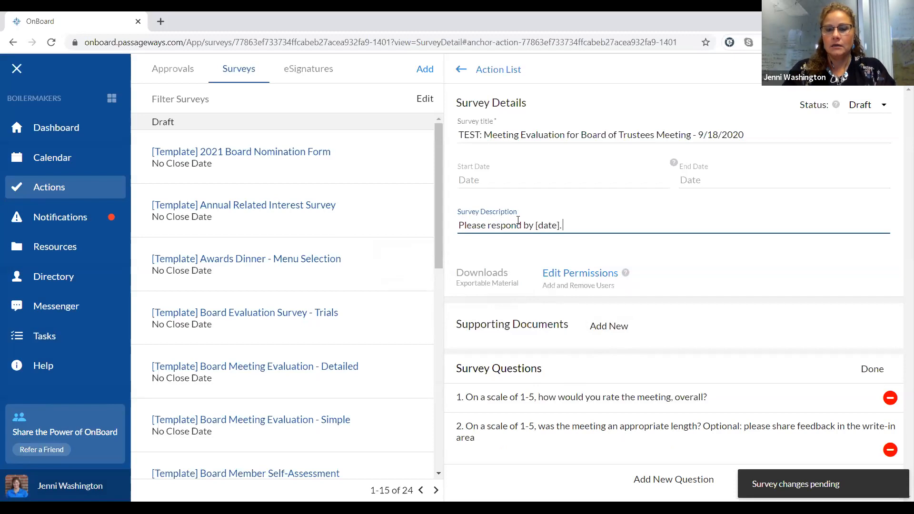
text( Any questions, cont)
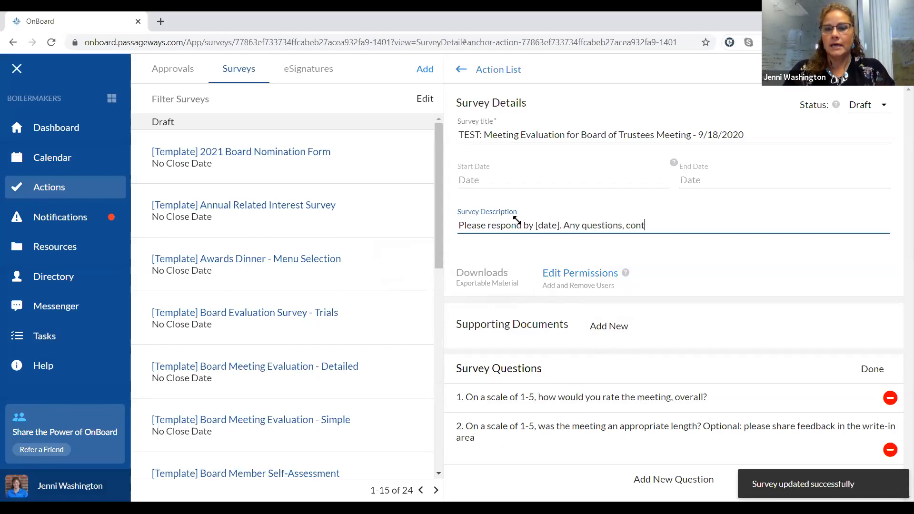
text(act [p)
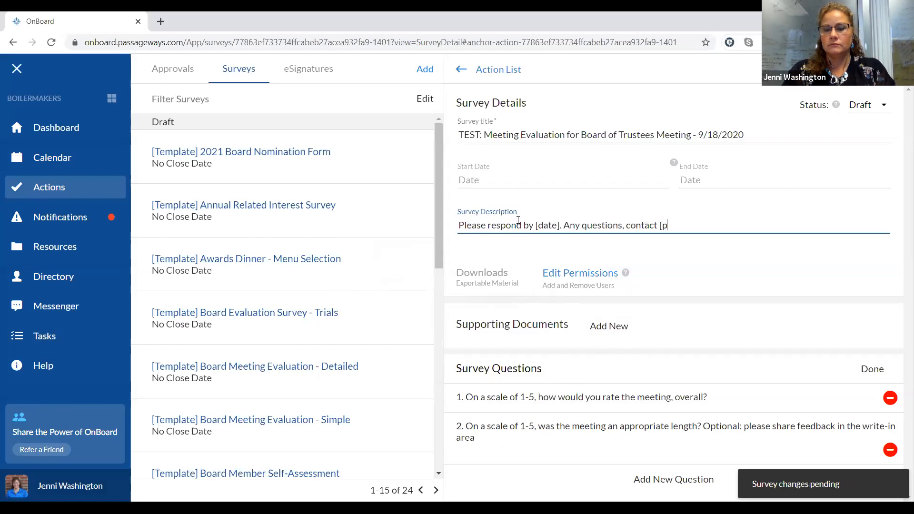
text(erson])
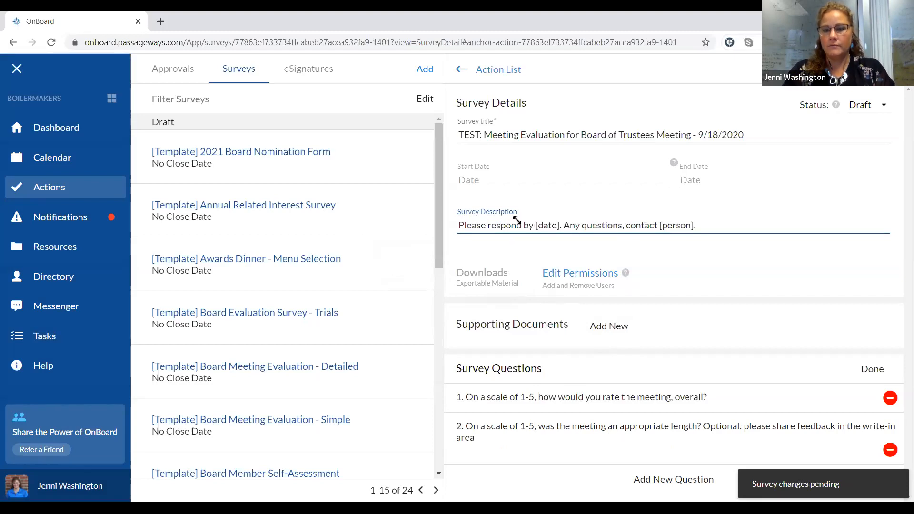
text(.)
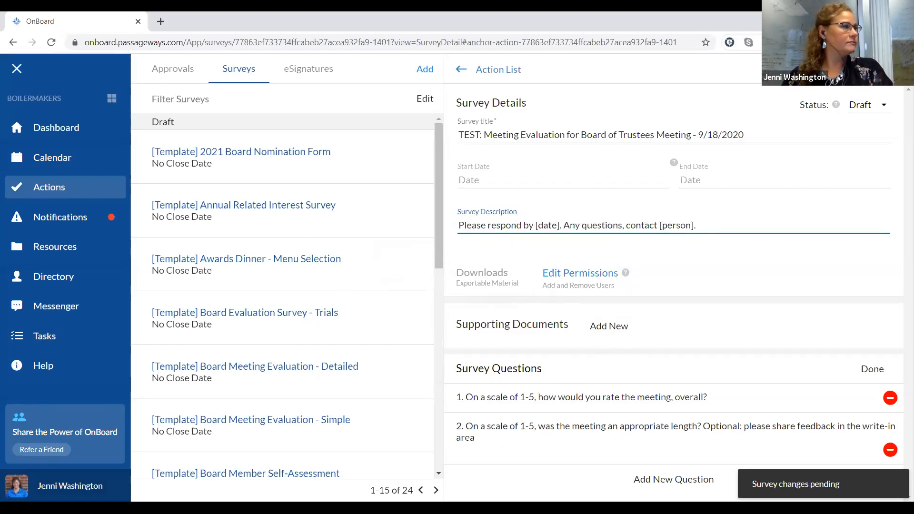
click(666, 77)
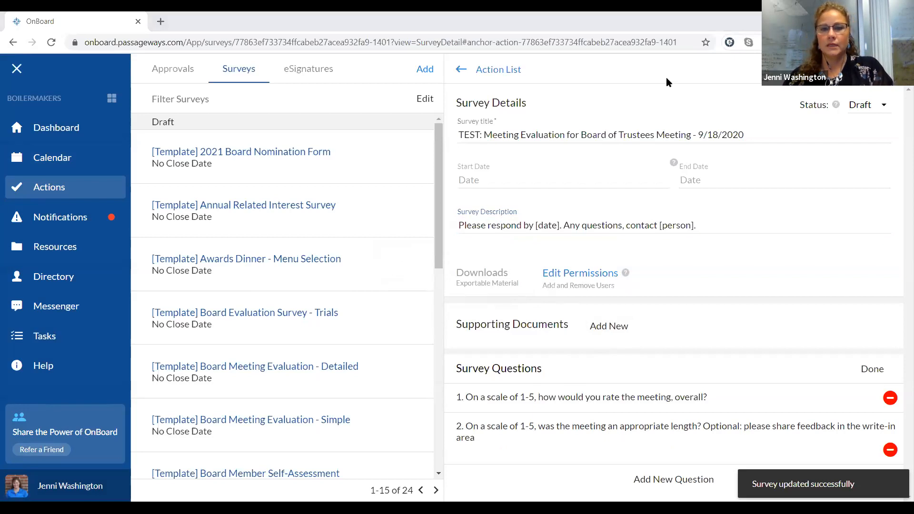
click(628, 108)
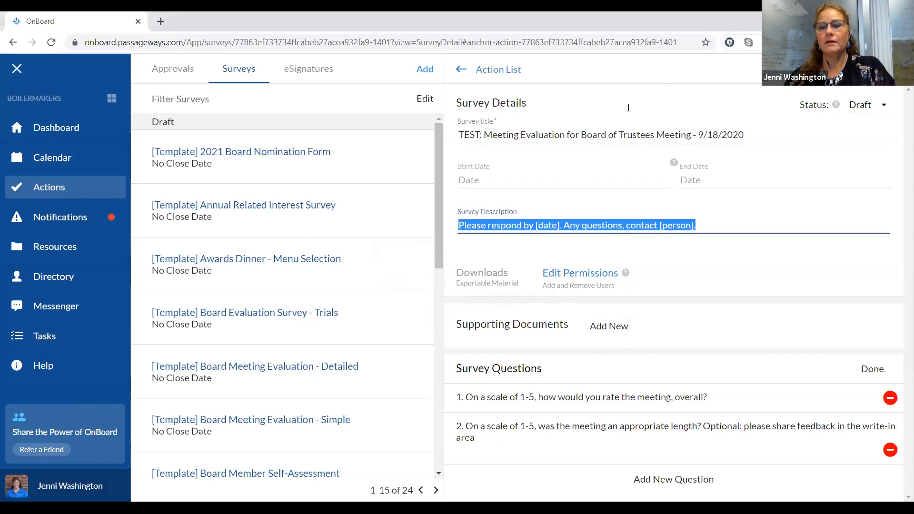
click(707, 243)
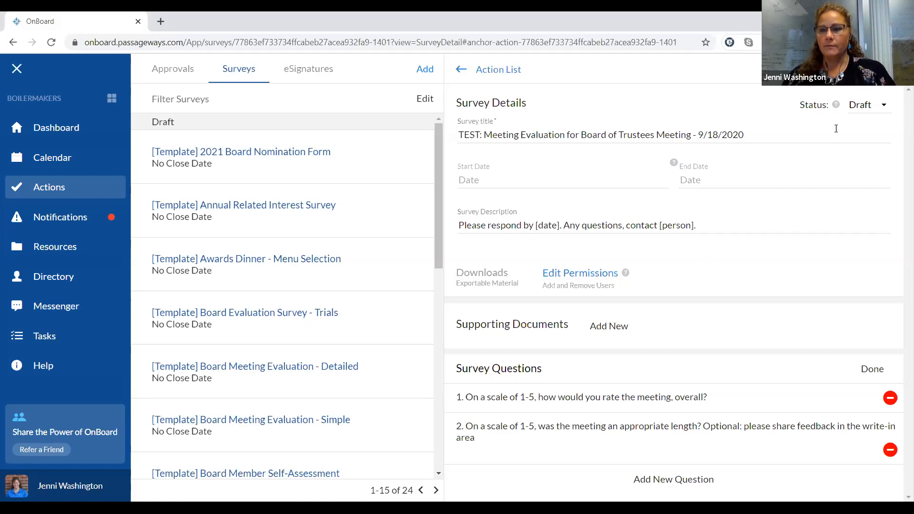
Step: Change the survey's status to Open and confirm
click(863, 106)
click(866, 134)
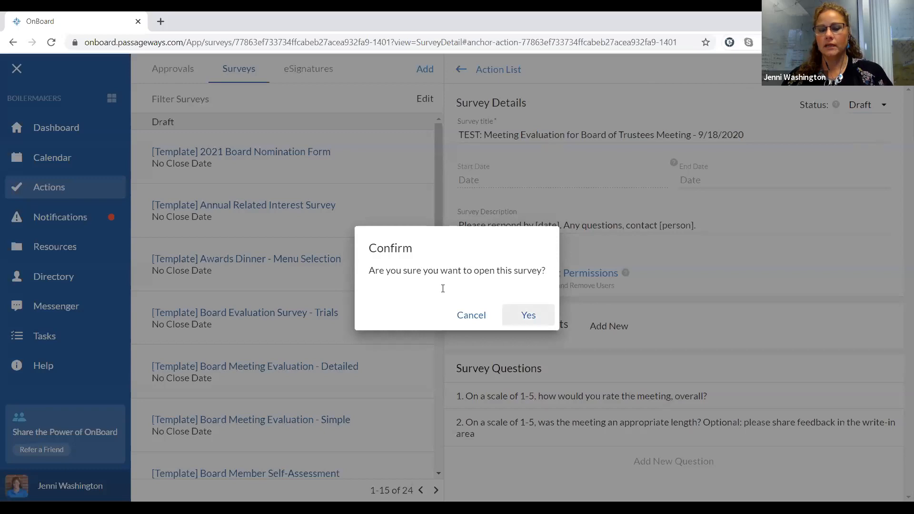
click(536, 317)
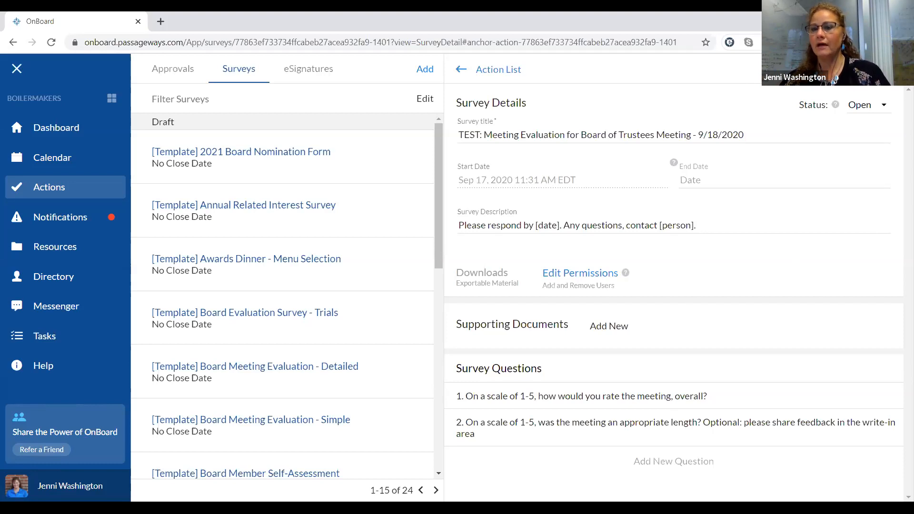
Step: Switch to the respondent view and answer both questions with 5, selecting the meeting length question's write-in option too
click(872, 69)
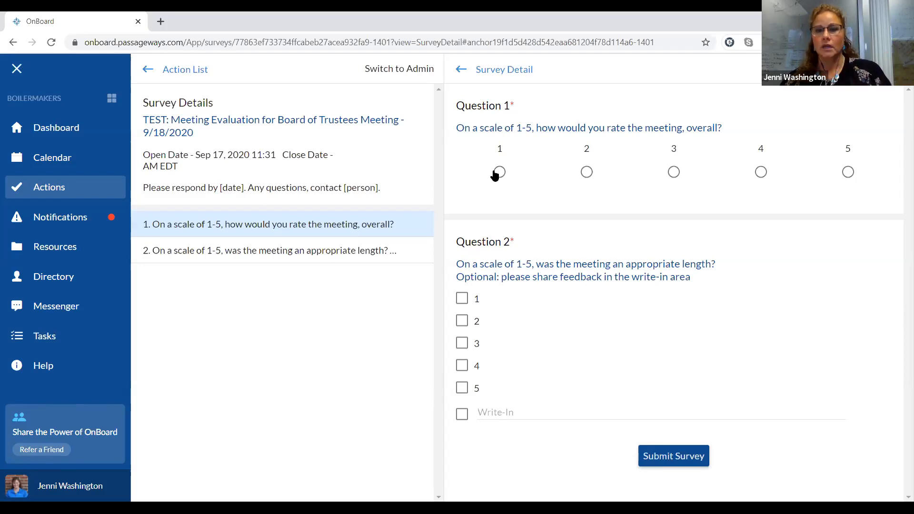
click(848, 172)
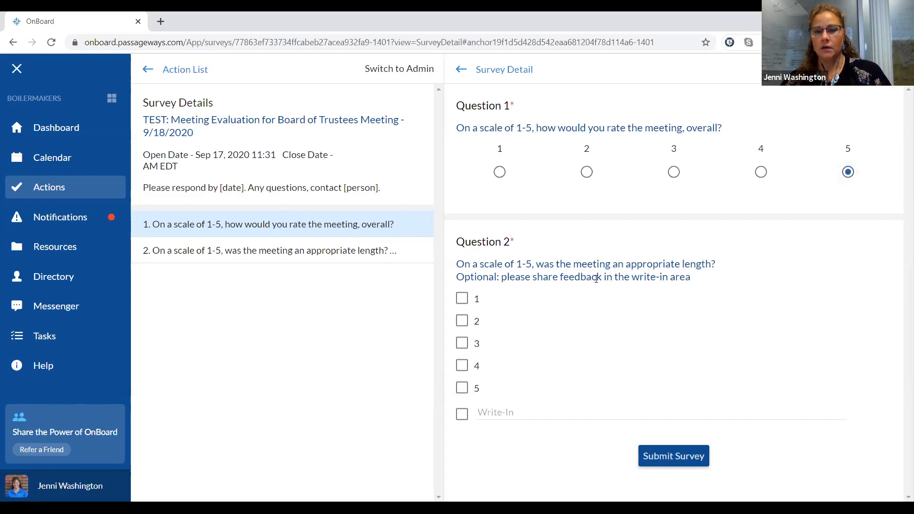
click(463, 387)
click(522, 411)
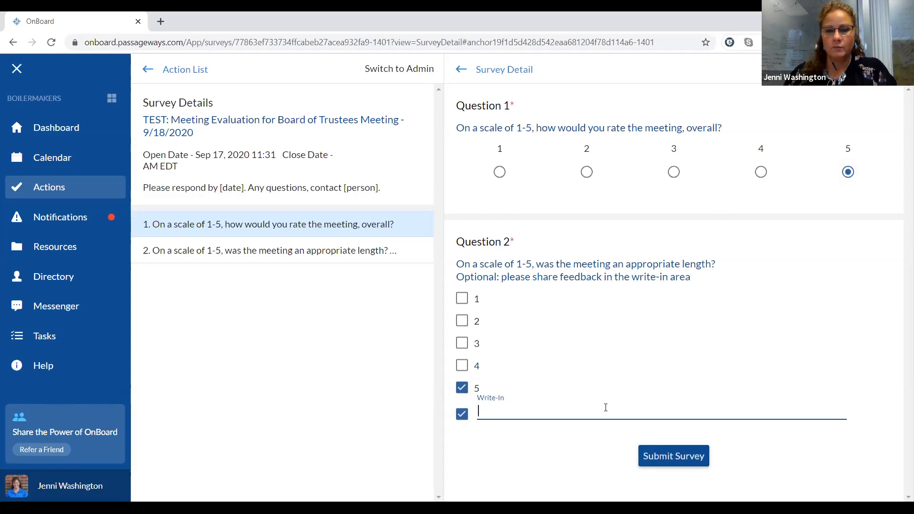
Step: Change the meeting length answer to 2, write in "can we shorten the meetings?" and submit the survey
click(462, 321)
click(483, 409)
text(can we)
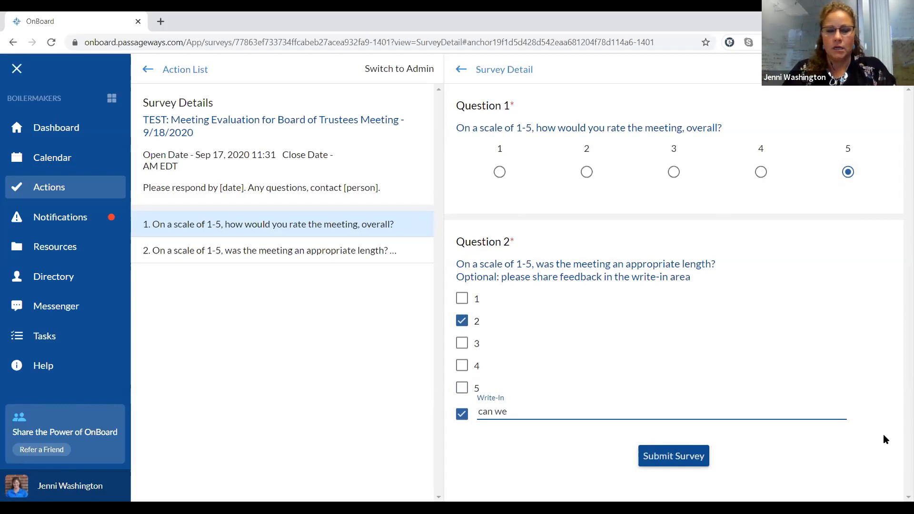
text( shorten)
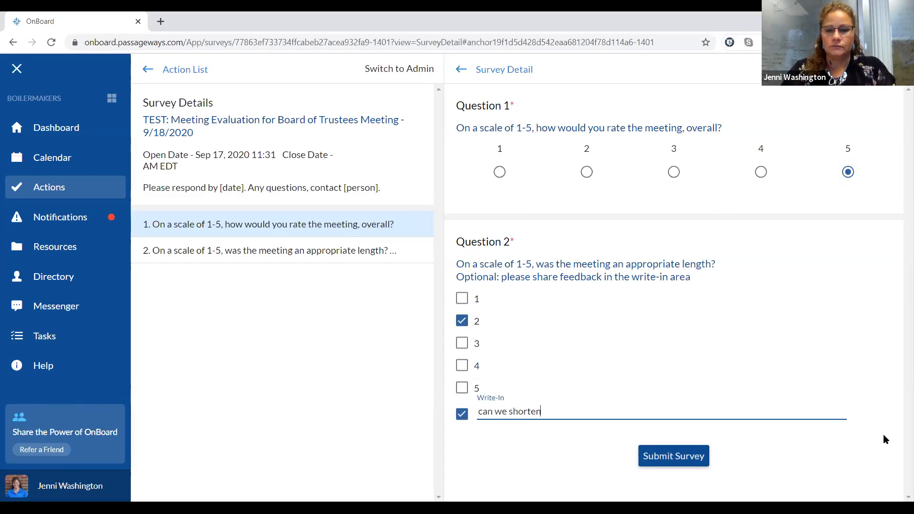
text( the meetings)
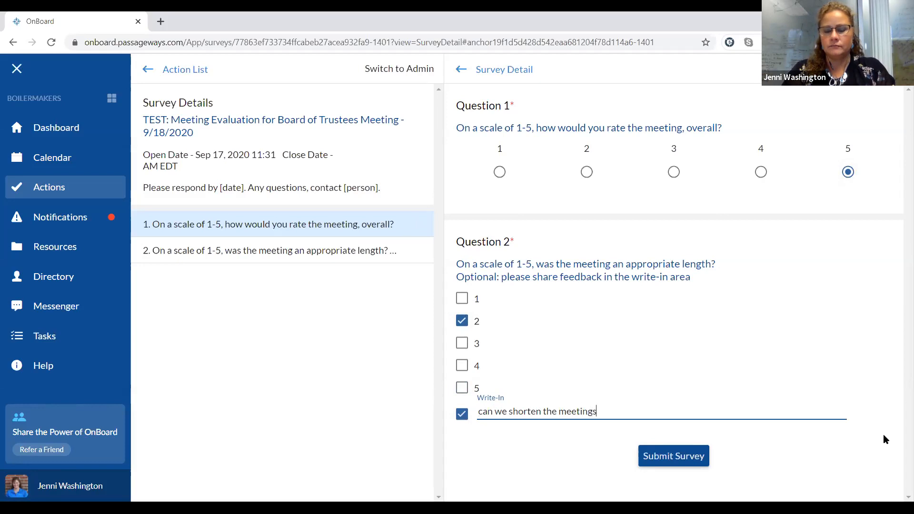
text(?)
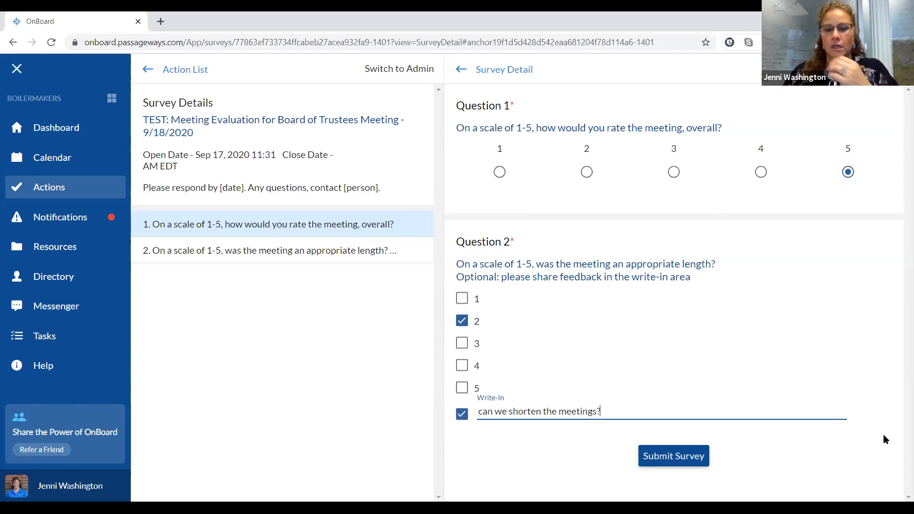
click(686, 463)
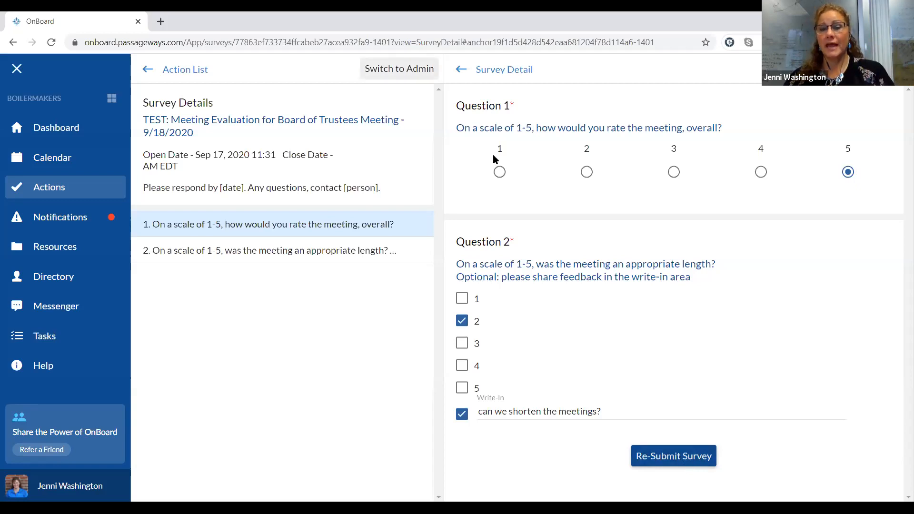
Step: Return to the admin view and review both questions' result display settings and the overall rating question's responses
click(399, 69)
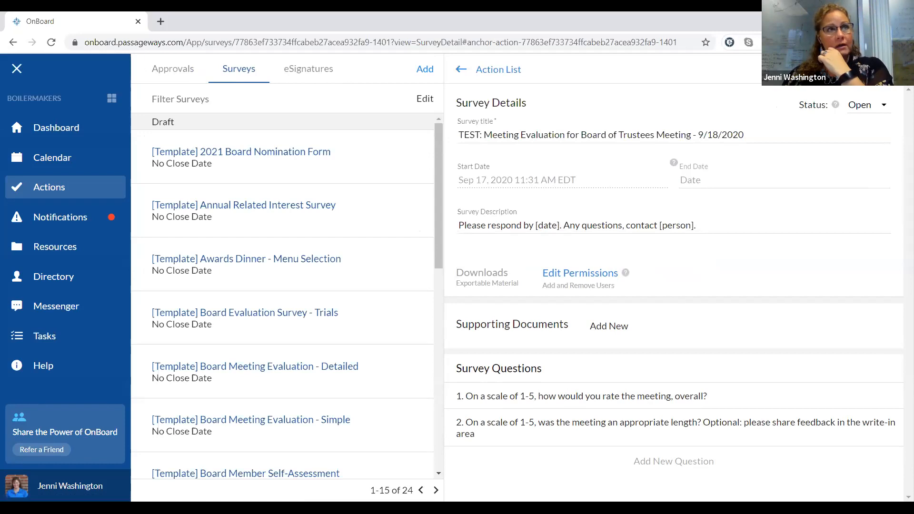
click(624, 425)
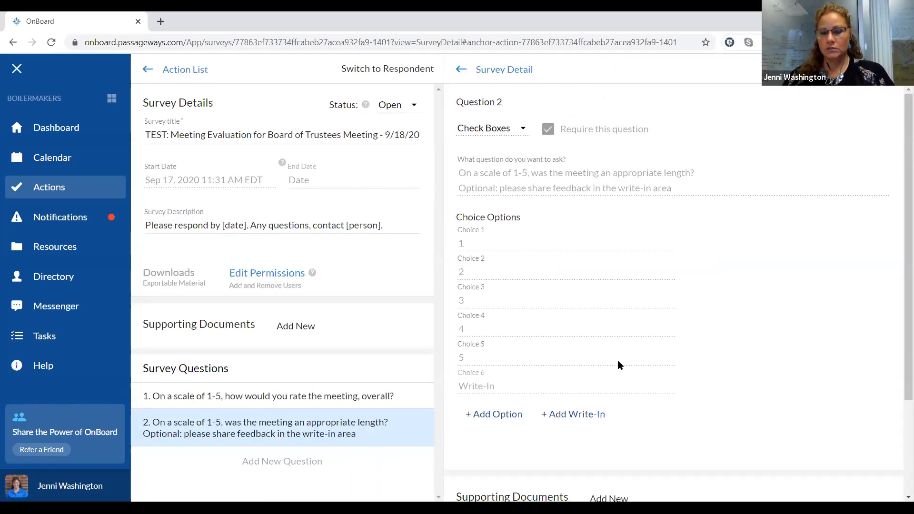
scroll(619, 362, down, 3)
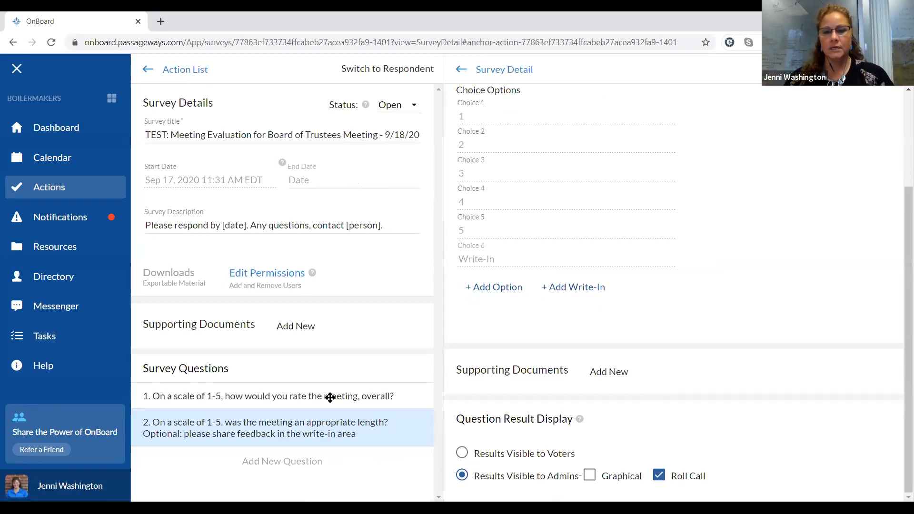
click(306, 396)
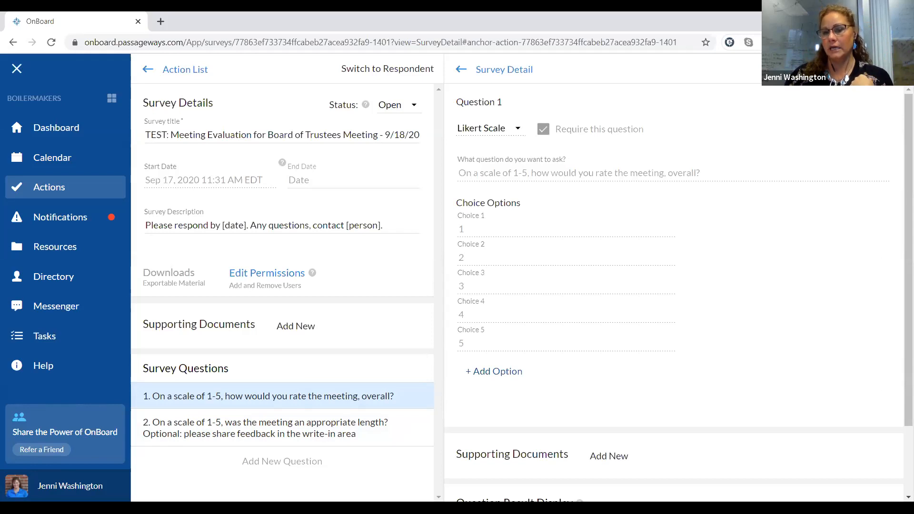
scroll(700, 491, down, 2)
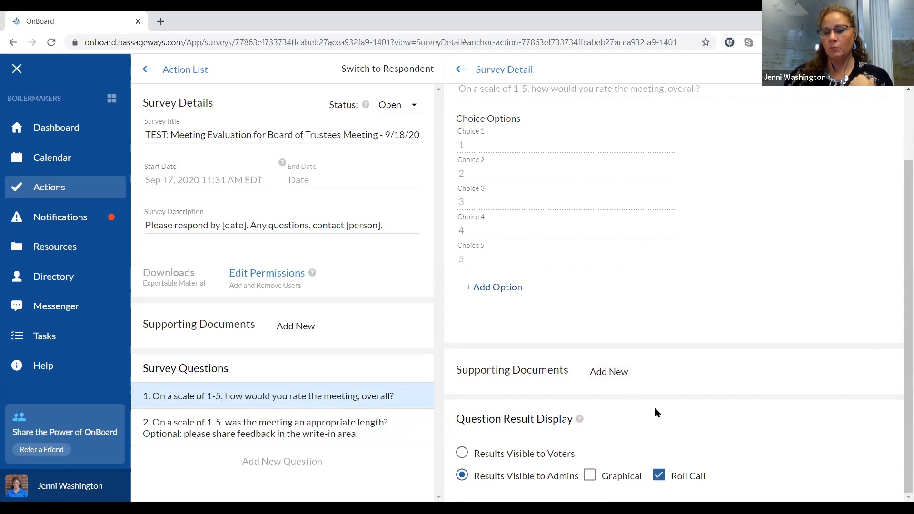
scroll(657, 412, up, 2)
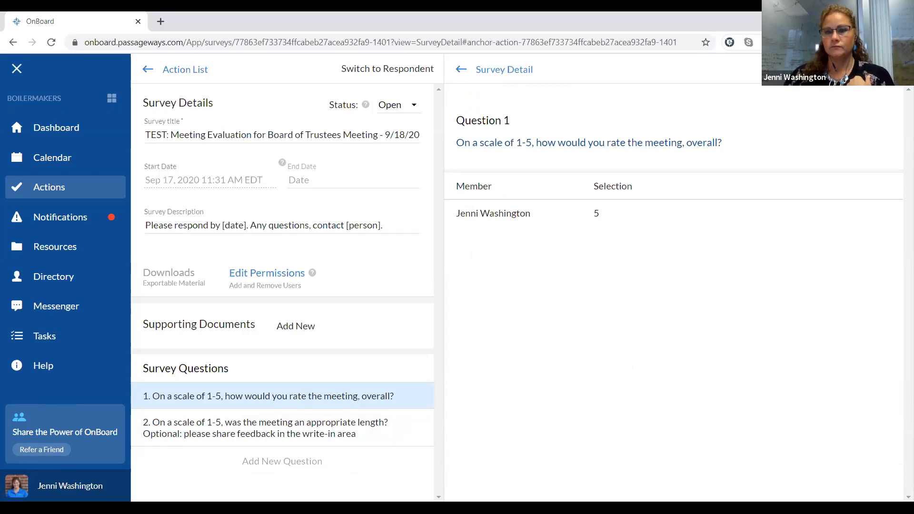
Step: Set the overall rating question's admin results to Graphical instead of Roll Call, and reopen the question to view its results
scroll(660, 305, down, 2)
click(590, 476)
click(659, 477)
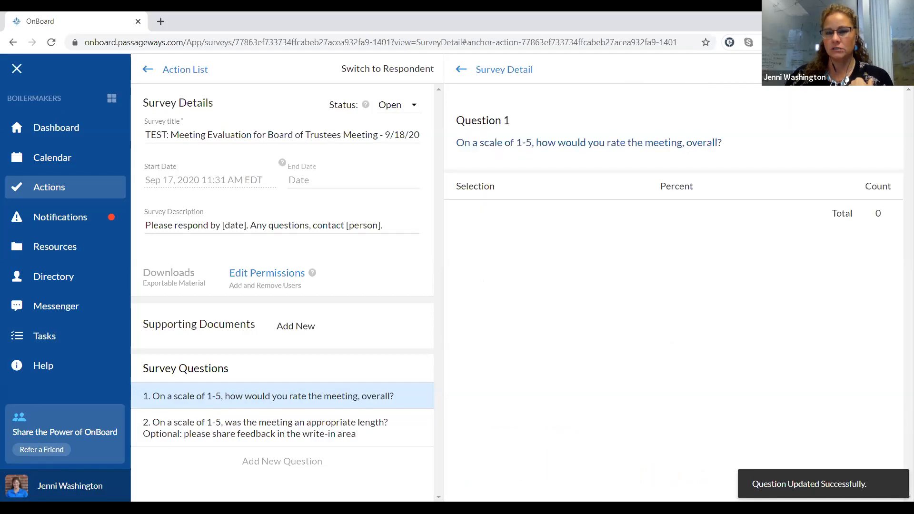
click(510, 70)
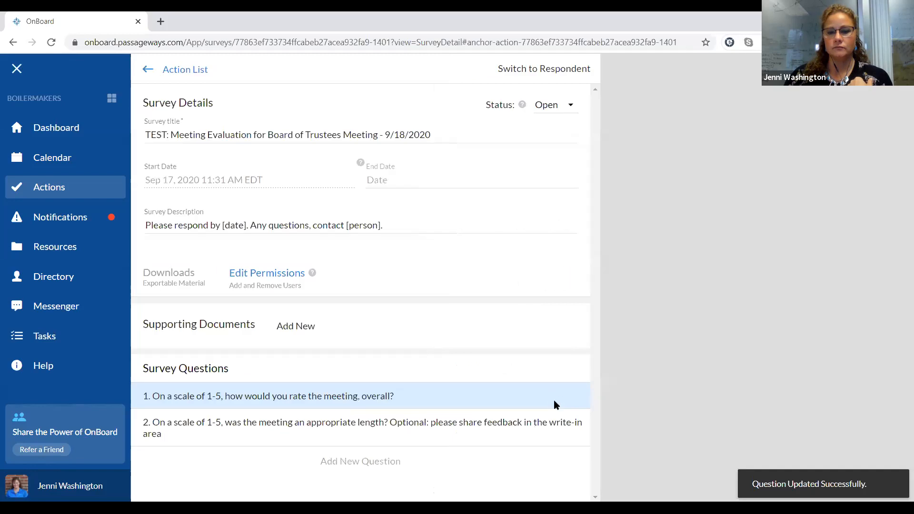
click(555, 404)
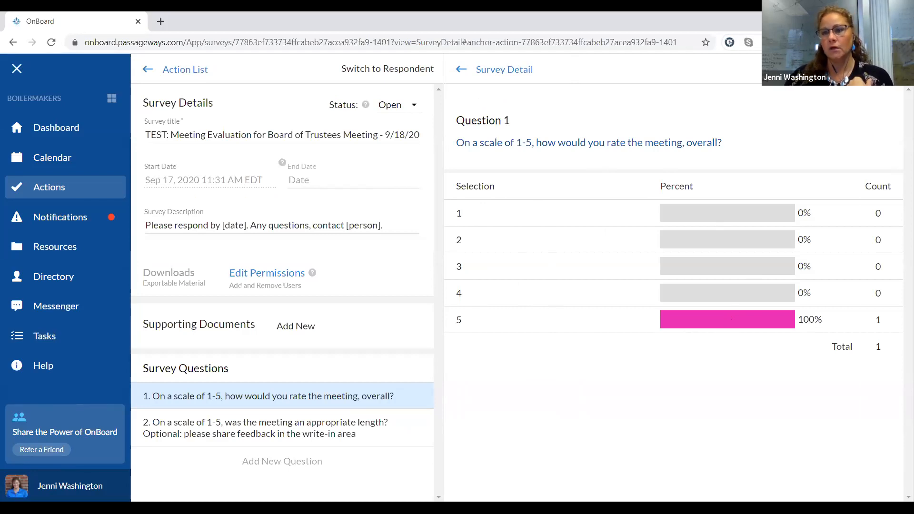
Step: Turn Roll Call back on for the overall rating question's results, and display the meeting length question's responses
scroll(760, 291, down, 2)
click(659, 476)
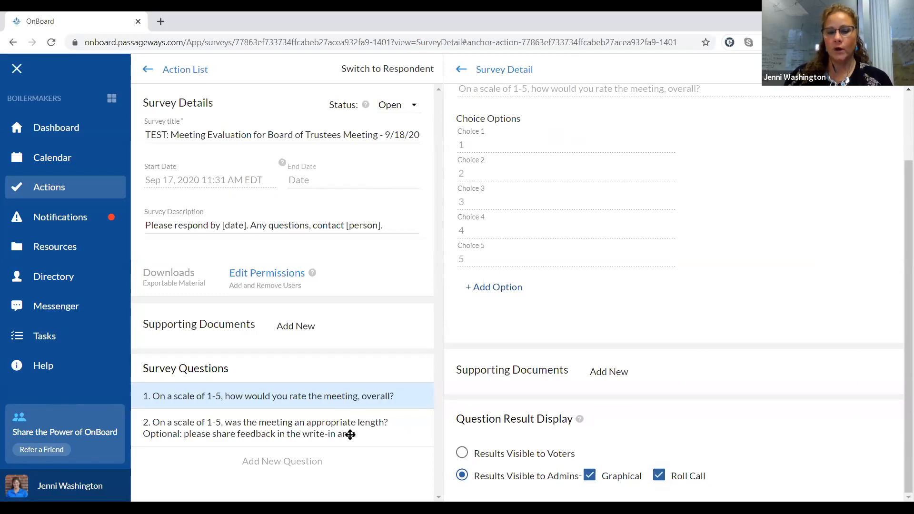
click(351, 433)
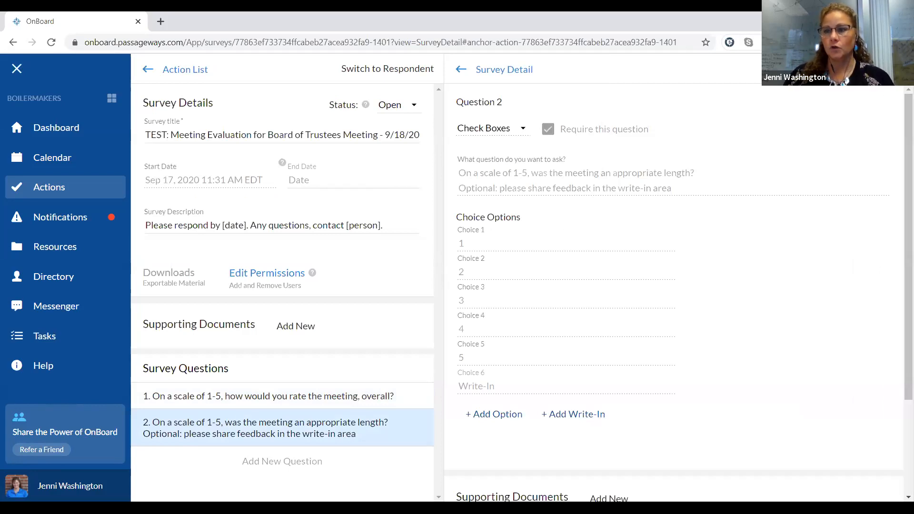
click(874, 69)
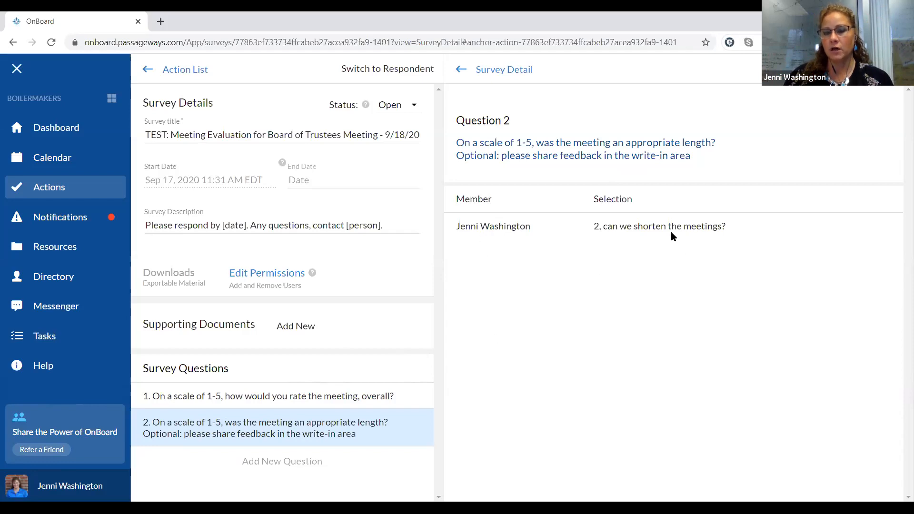
Step: Return to the survey details and change the test survey's status to Closed, confirming the change
click(500, 70)
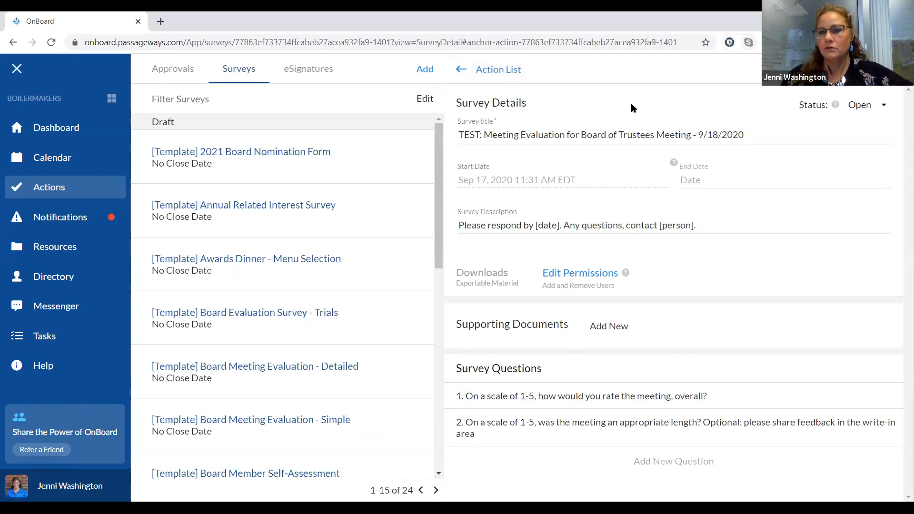
click(881, 105)
click(855, 163)
click(529, 316)
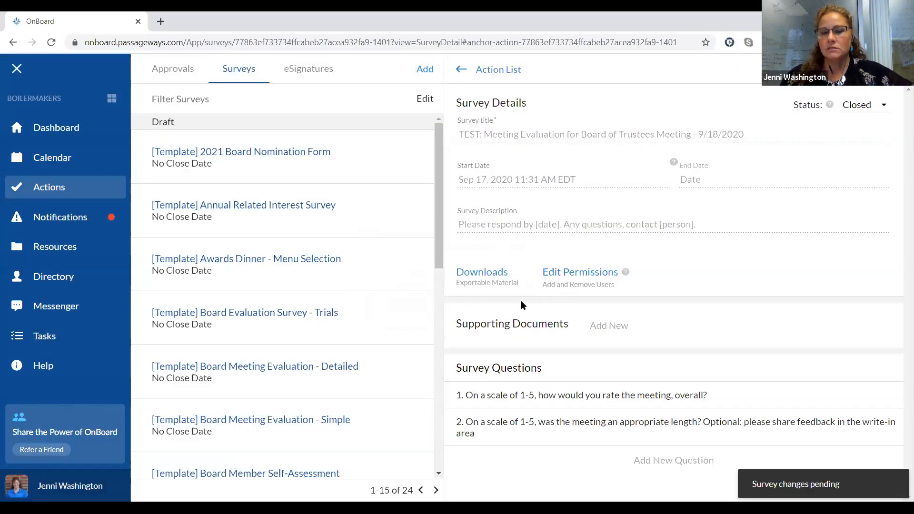
Step: Export the closed survey's results as an Excel document and open the downloaded file
click(493, 275)
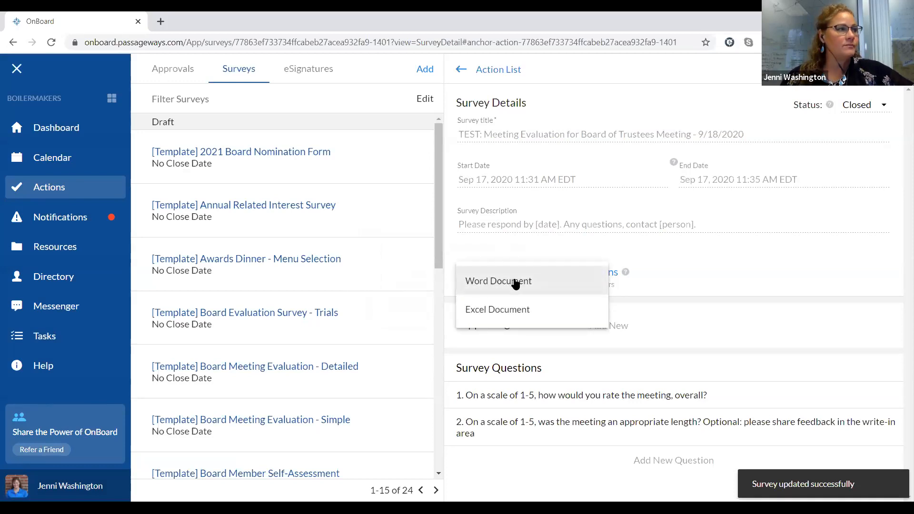
click(509, 311)
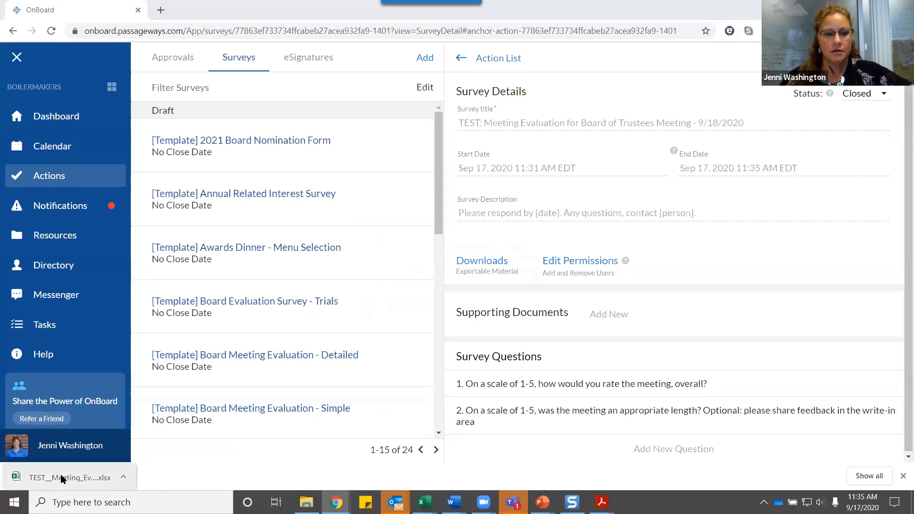
click(61, 479)
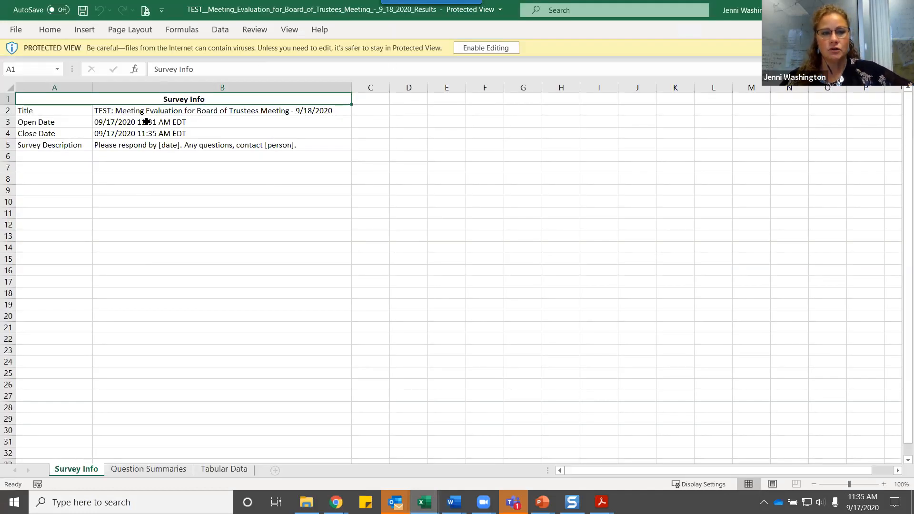
Step: Review the exported survey's title, dates and description on the Survey Info sheet, and display the Question Summaries charts
drag(149, 112, 149, 160)
click(150, 168)
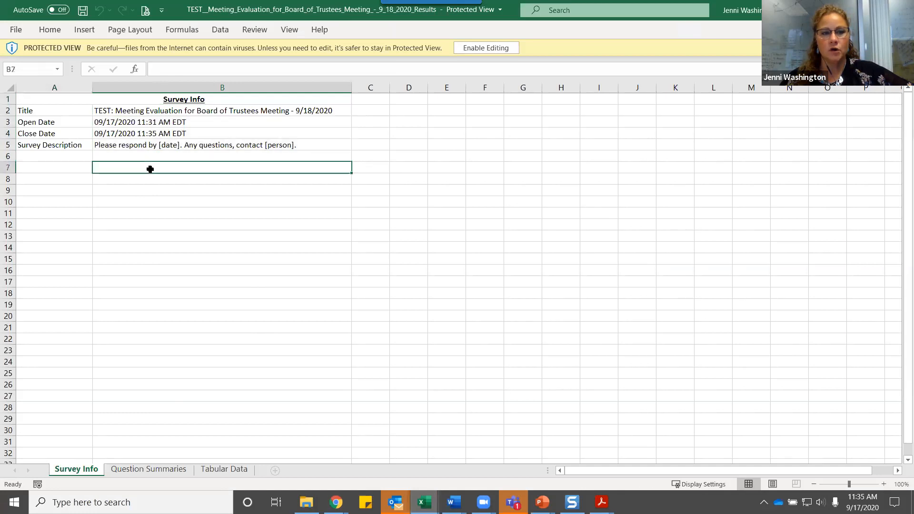
click(149, 112)
click(163, 145)
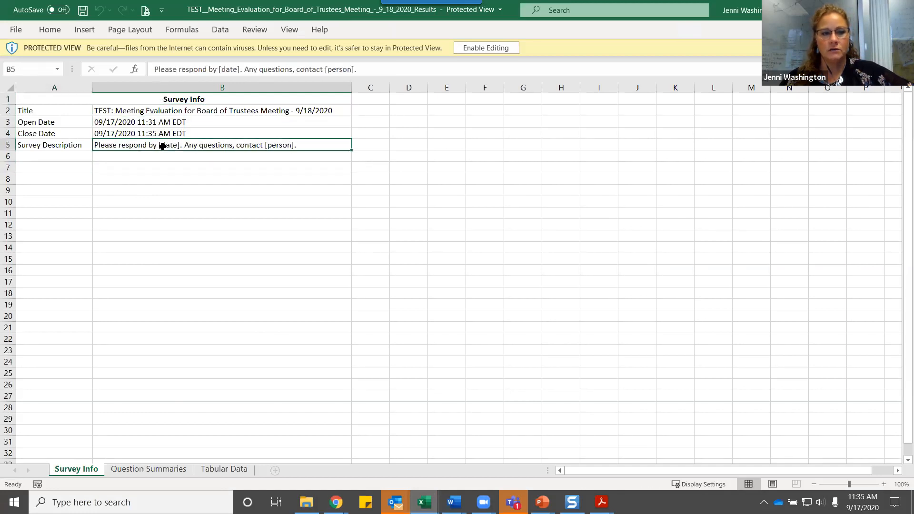
click(150, 471)
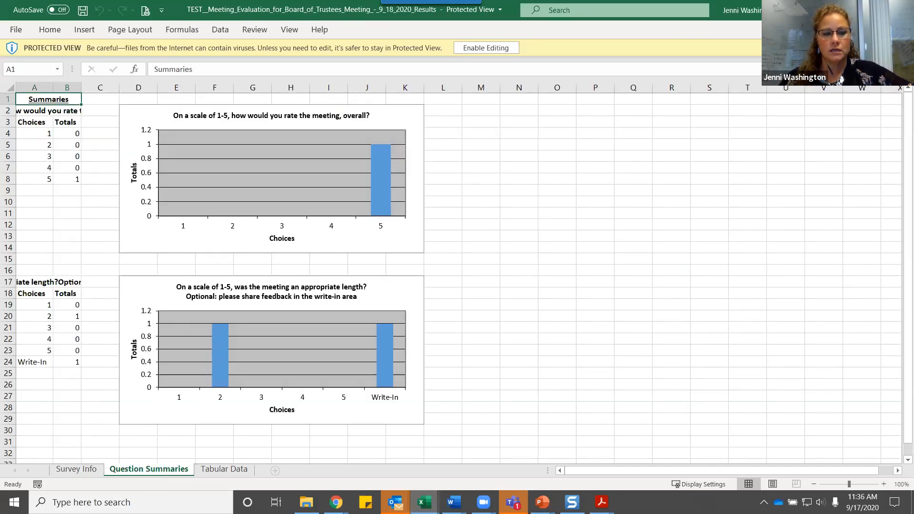
Step: Examine the respondent's answers to both questions on the Tabular Data sheet and close the results workbook
click(219, 469)
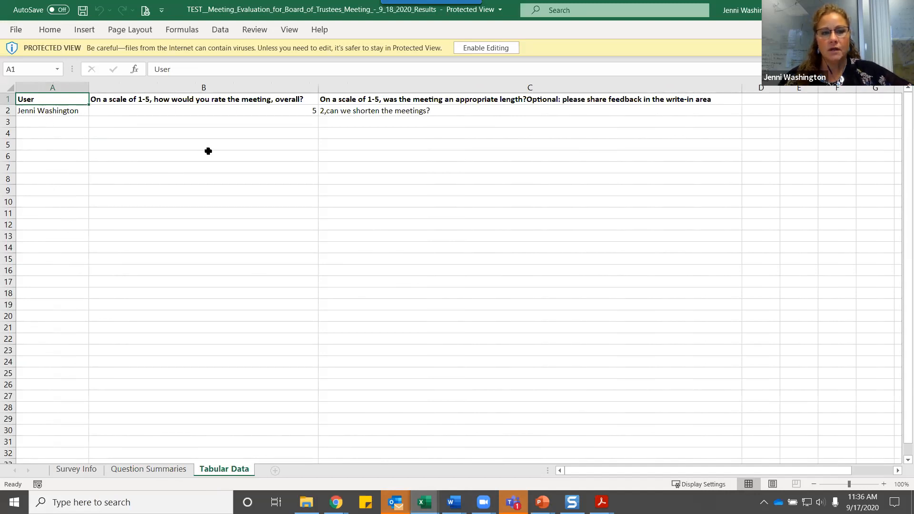
click(243, 111)
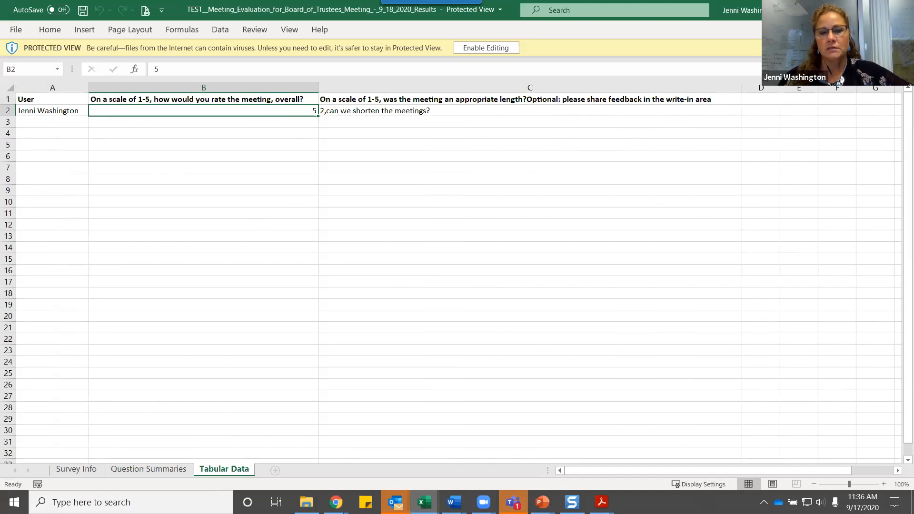
click(428, 113)
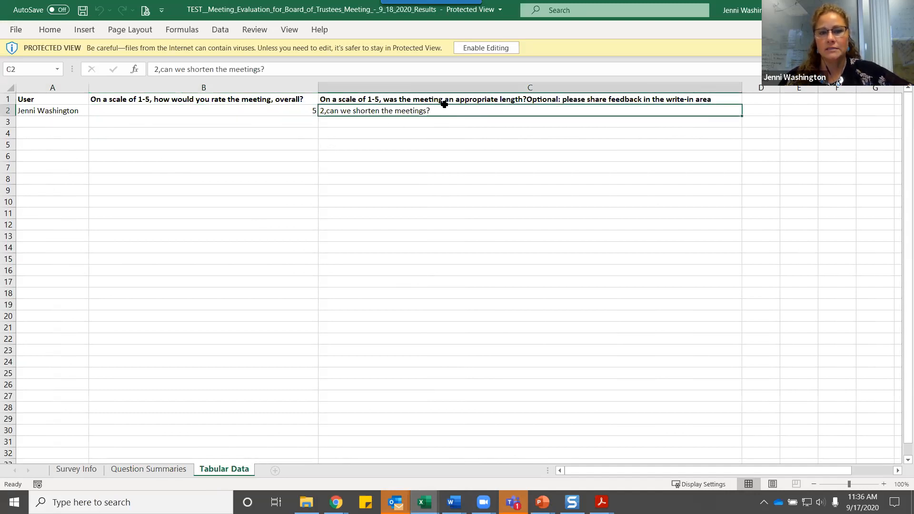
click(454, 88)
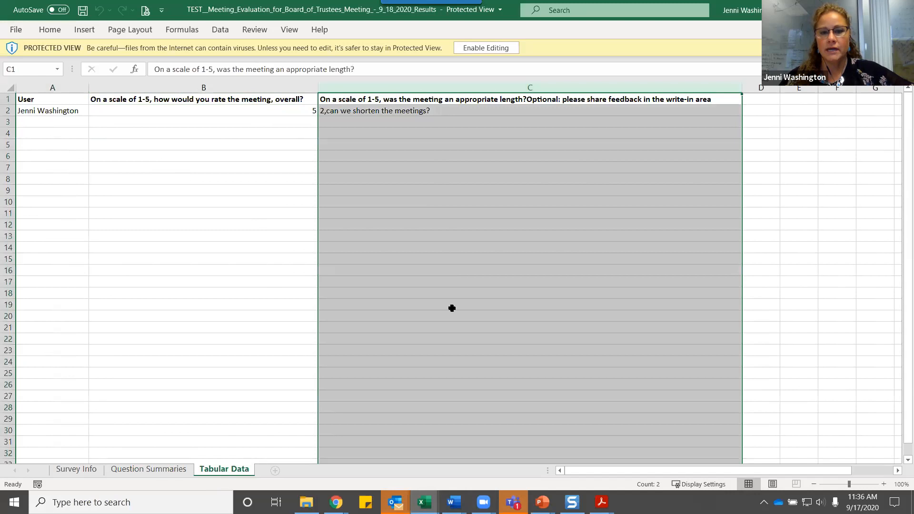
click(307, 236)
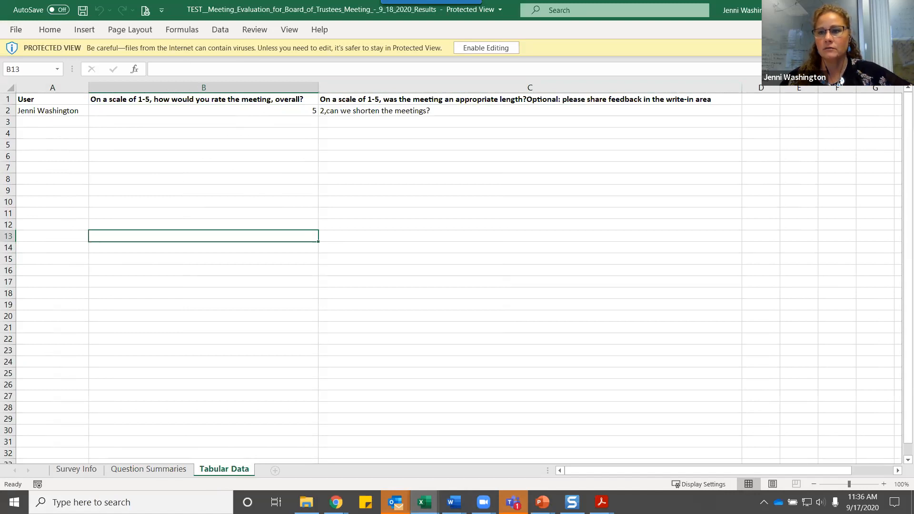
click(903, 10)
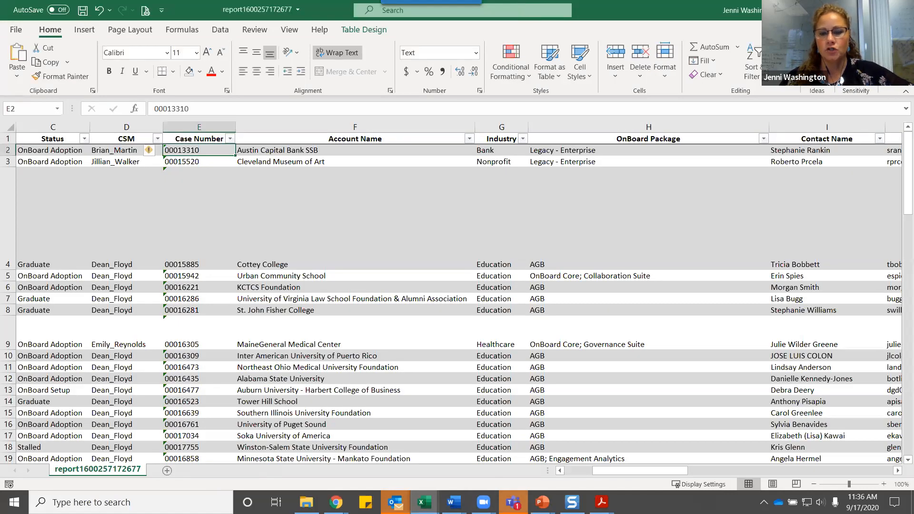
Step: Switch back to OnBoard in Chrome, return to the action list and filter the surveys by "test"
mouse_move(336, 503)
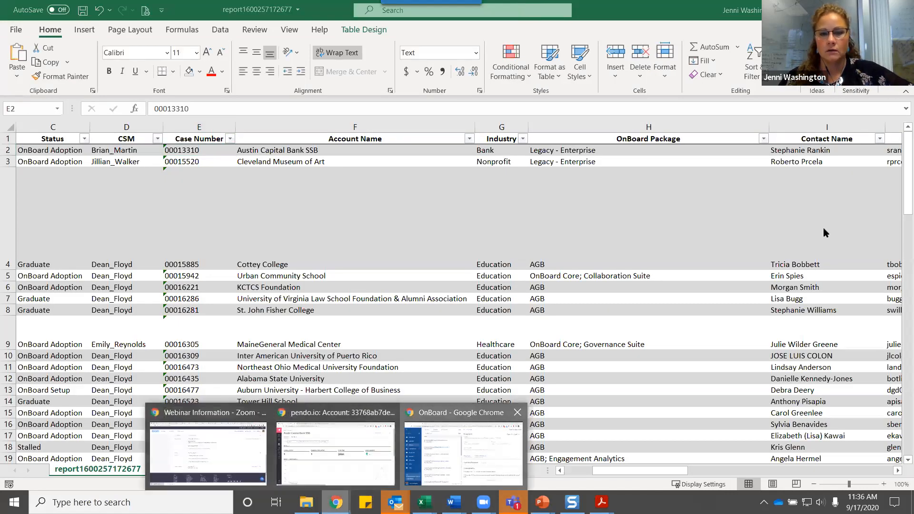
click(482, 462)
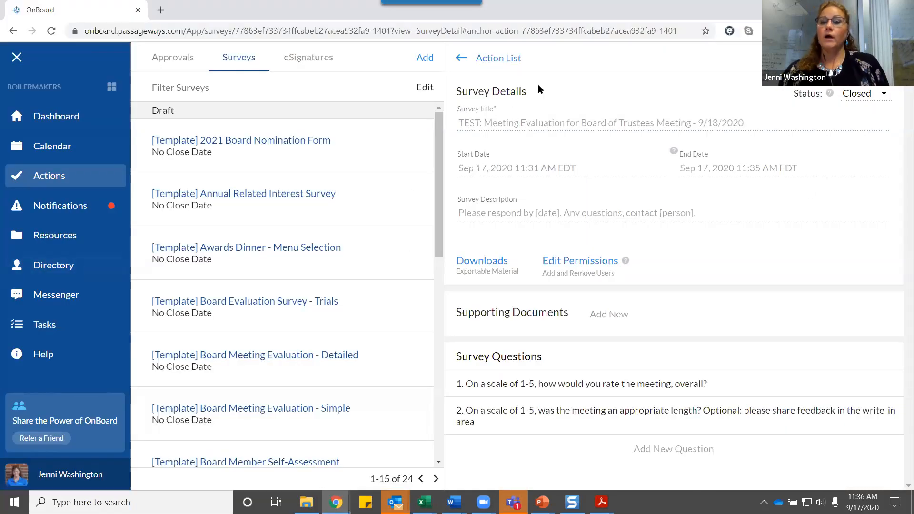
click(510, 58)
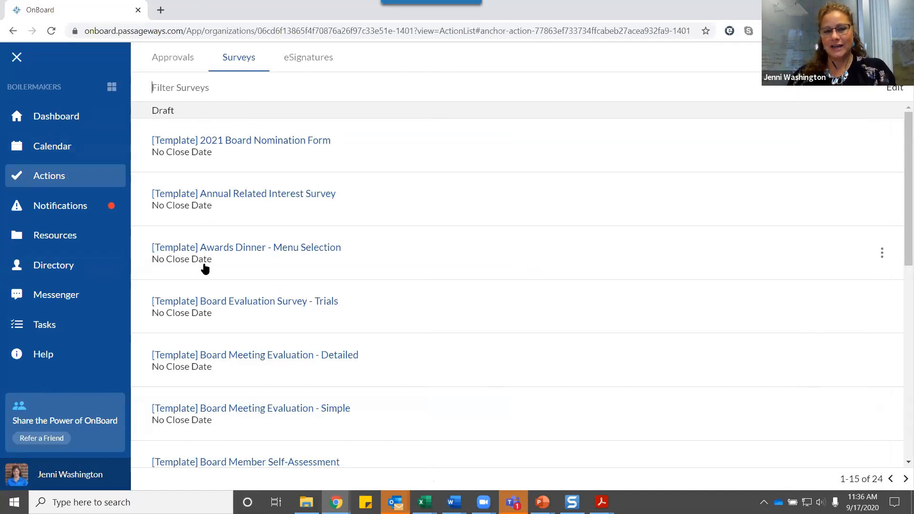
click(178, 88)
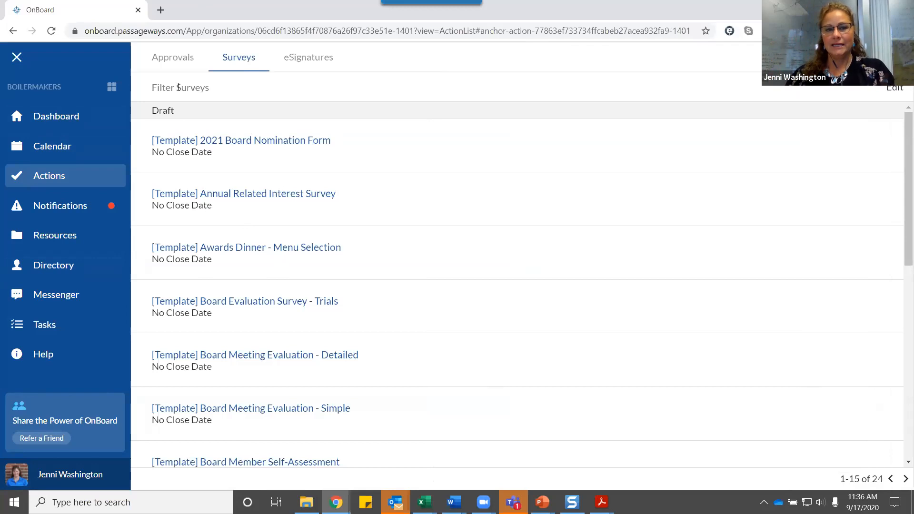
text(test)
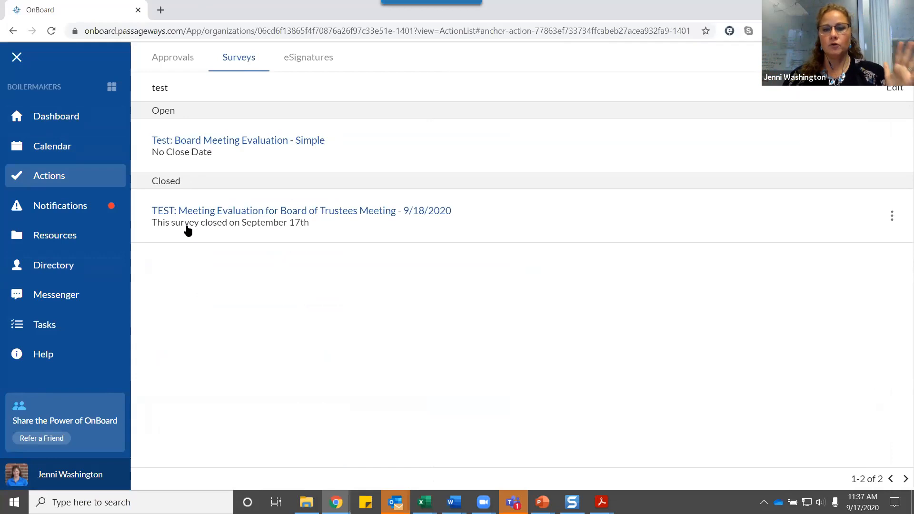
Step: Copy the closed test survey and rename the copy "Meeting Evaluation for Board of Trustees Meeting - 9/18/2020"
click(891, 218)
click(788, 249)
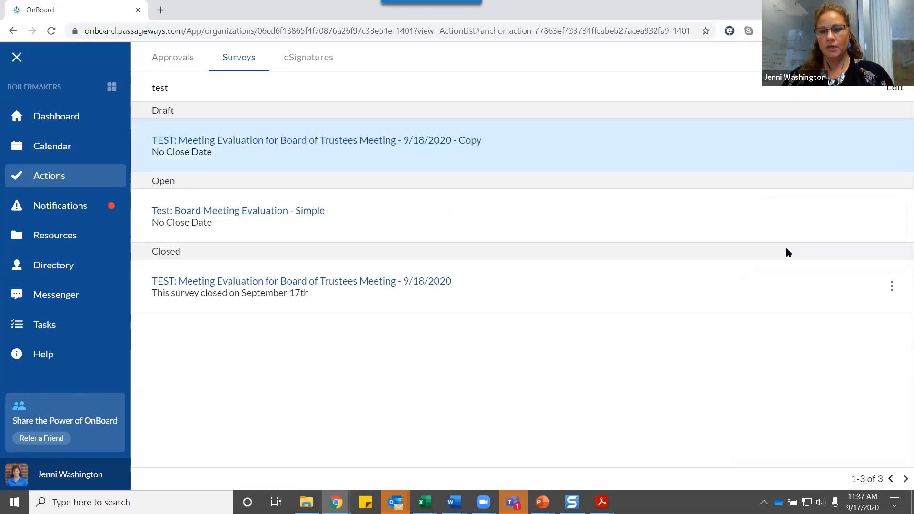
drag(485, 124, 438, 130)
key(BackSpace)
click(772, 121)
key(BackSpace)
key(BackSpace)
key(BackSpace)
key(BackSpace)
key(BackSpace)
key(BackSpace)
key(BackSpace)
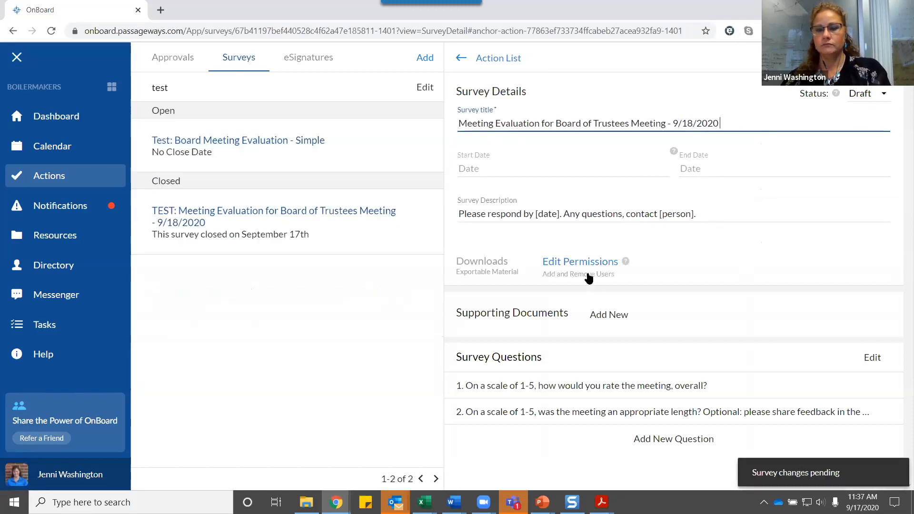
Step: Give the Board of Directors group Respondent permission on the copied survey
click(589, 270)
click(704, 91)
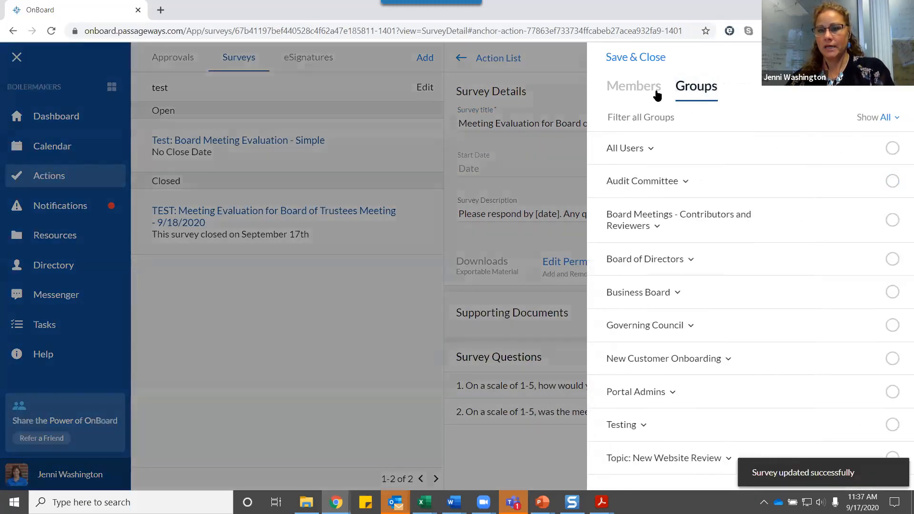
click(893, 219)
click(893, 259)
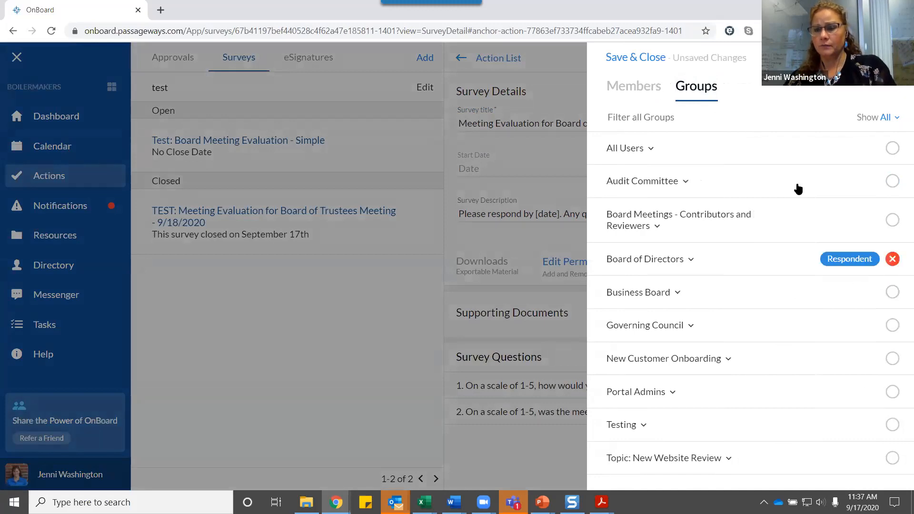
click(642, 59)
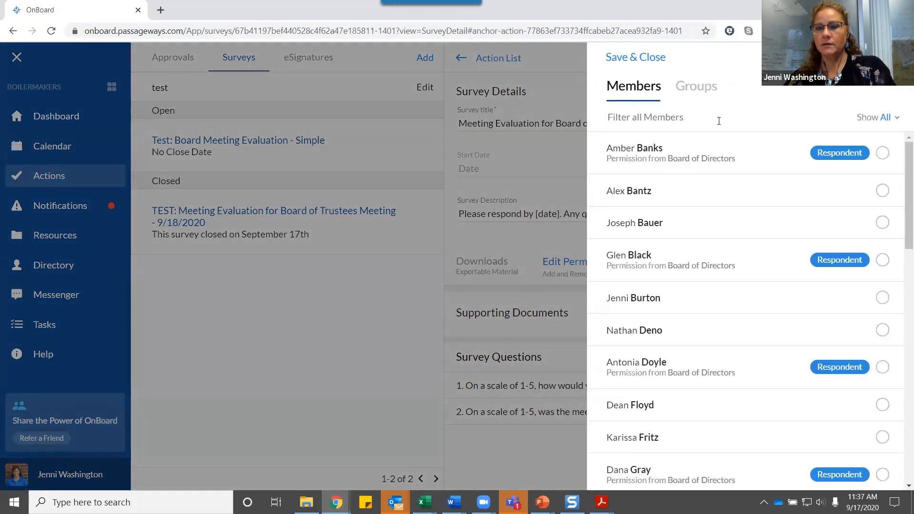
Step: Find the signed-in administrator among the members, set that member's permission to Administrator only, and save the permissions
click(719, 121)
text(jenn)
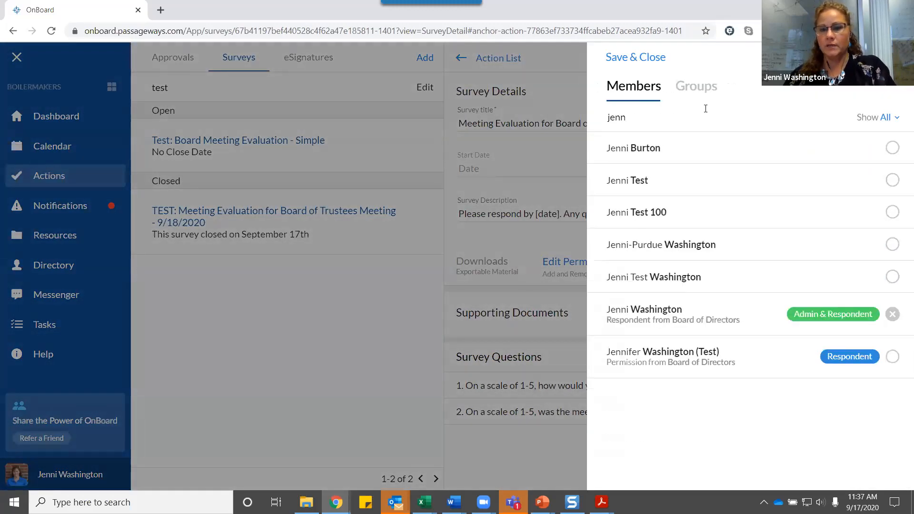
click(825, 319)
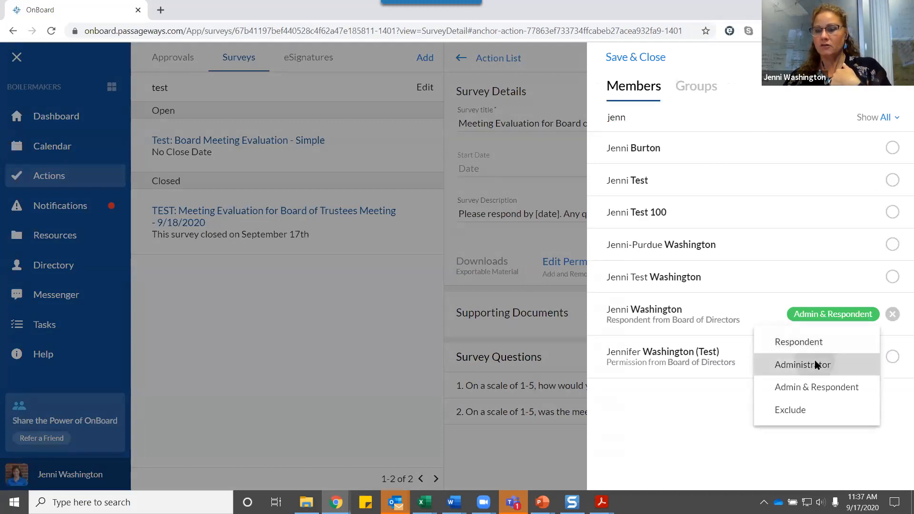
click(816, 362)
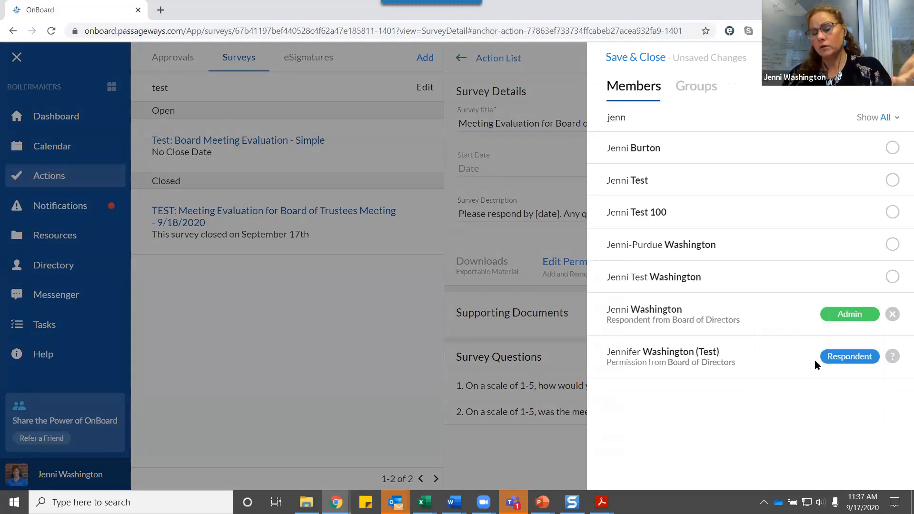
click(641, 58)
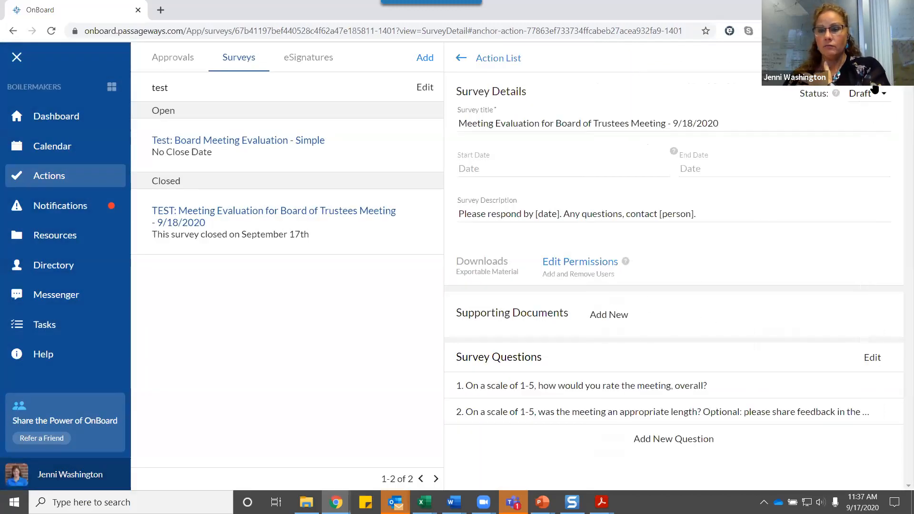
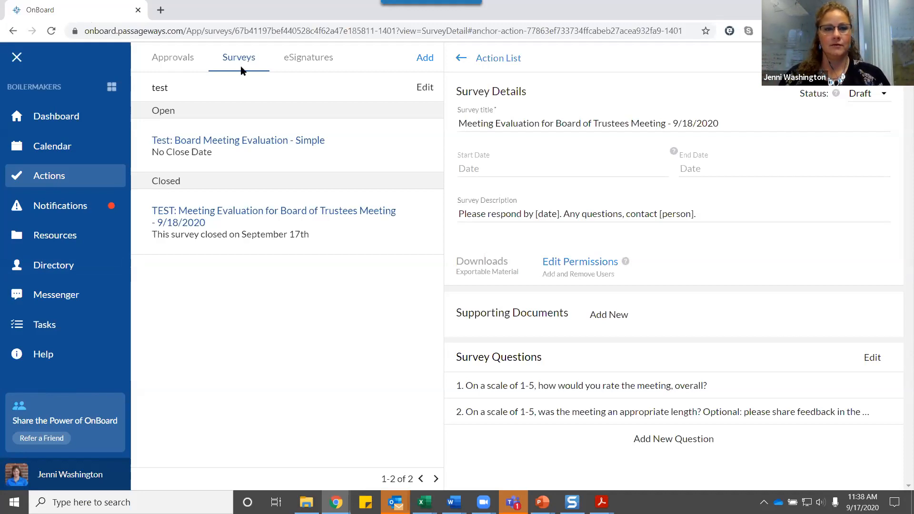
Step: Clear the survey list filter and open the September 11 "New Meeting" from the calendar's past meetings
double_click(159, 87)
key(BackSpace)
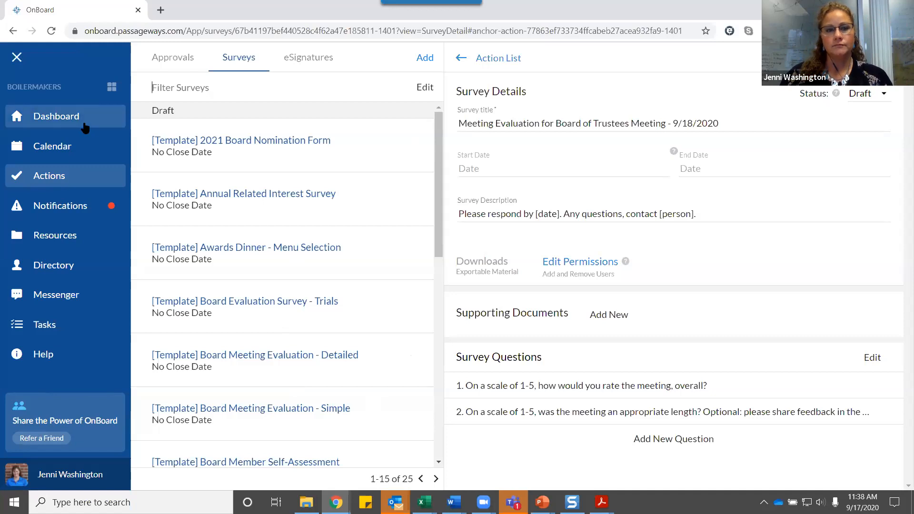
click(59, 148)
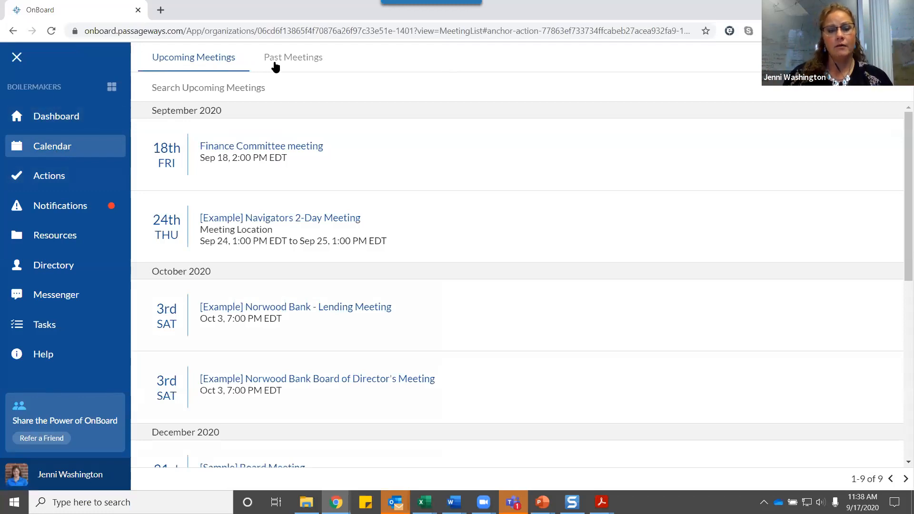
scroll(371, 183, down, 5)
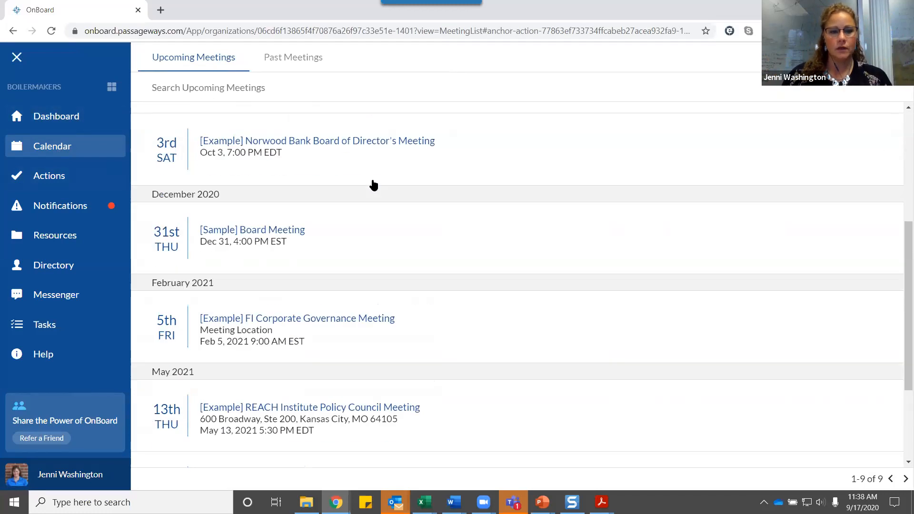
scroll(352, 167, up, 5)
click(293, 58)
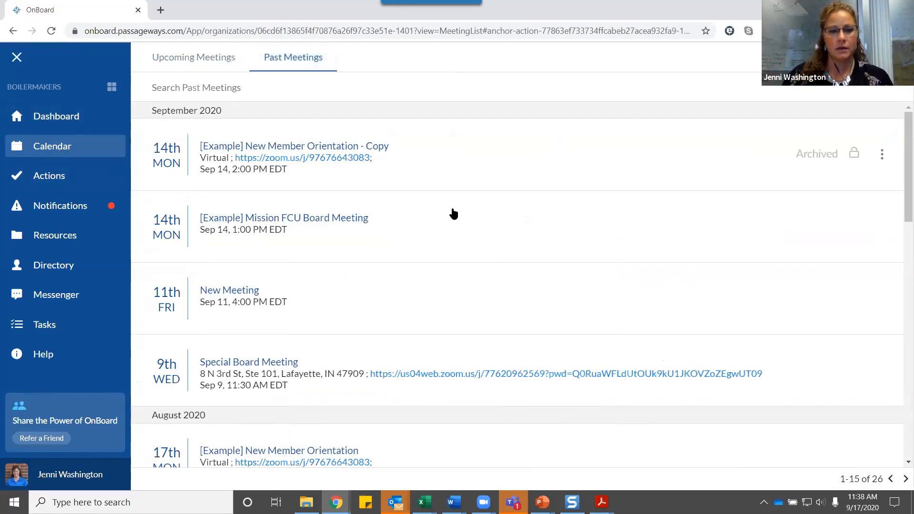
scroll(435, 326, down, 2)
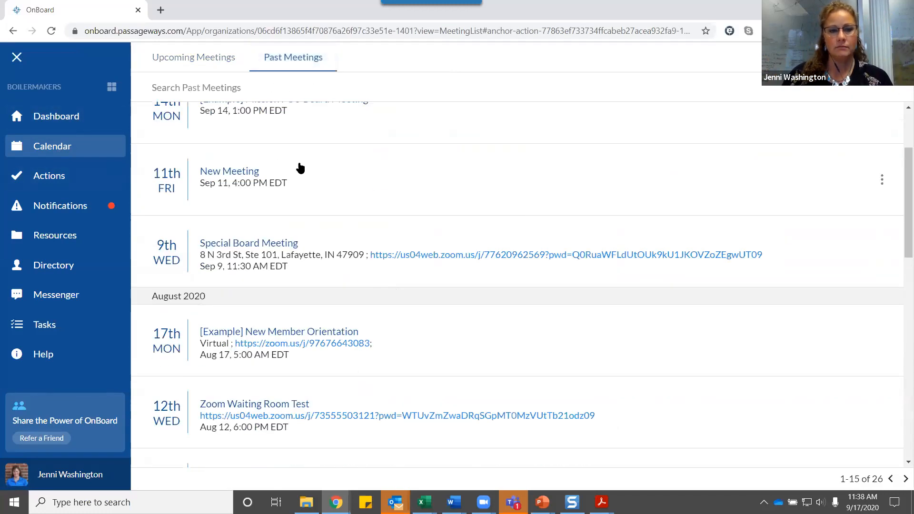
click(299, 169)
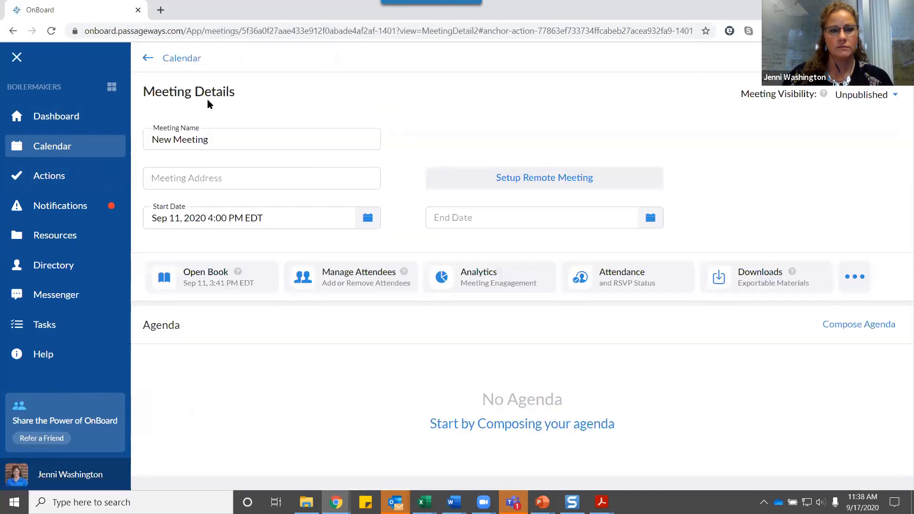
Step: Link the survey "Meeting Evaluation for Board of Trustees Meeting - 9/18/2020" to the New Business agenda section and close the section details
scroll(400, 352, down, 1)
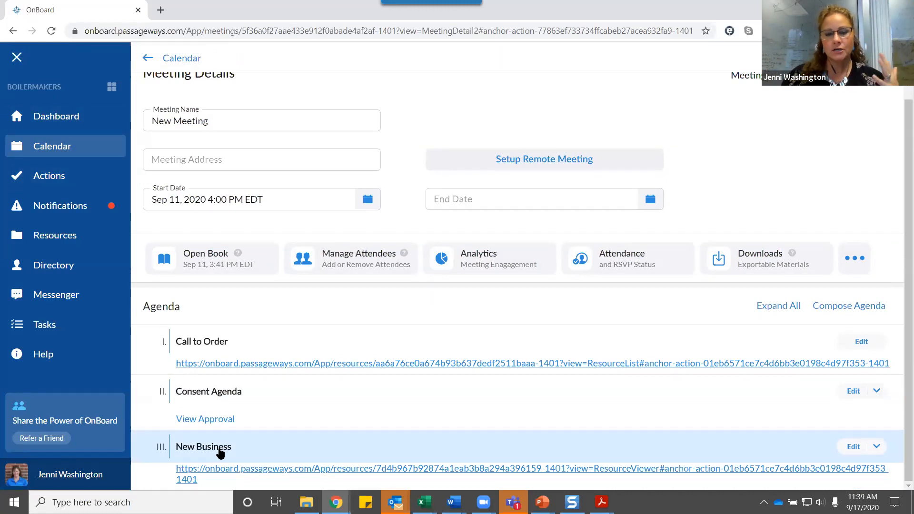
click(859, 448)
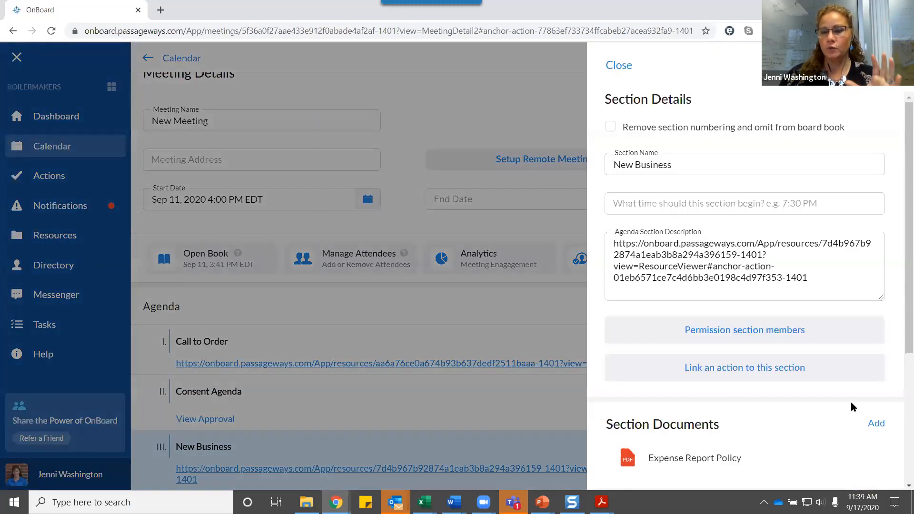
click(719, 378)
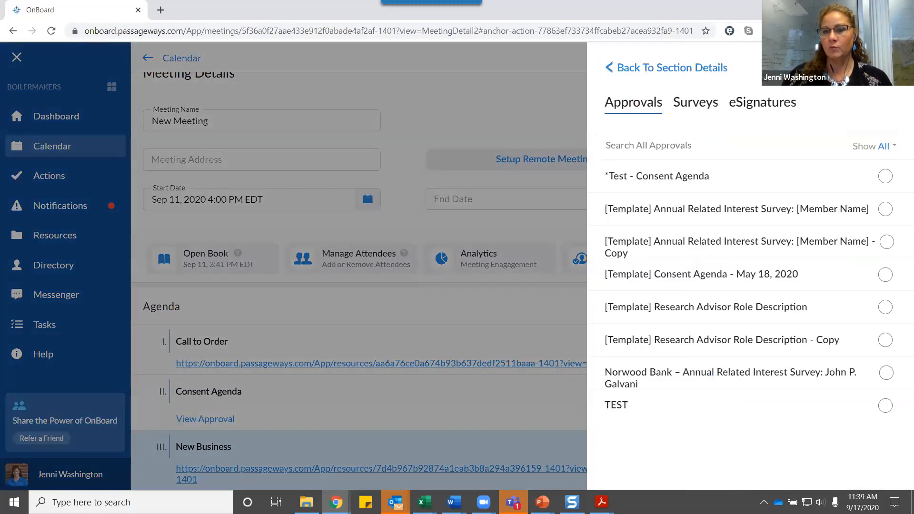
click(687, 107)
click(768, 110)
click(710, 105)
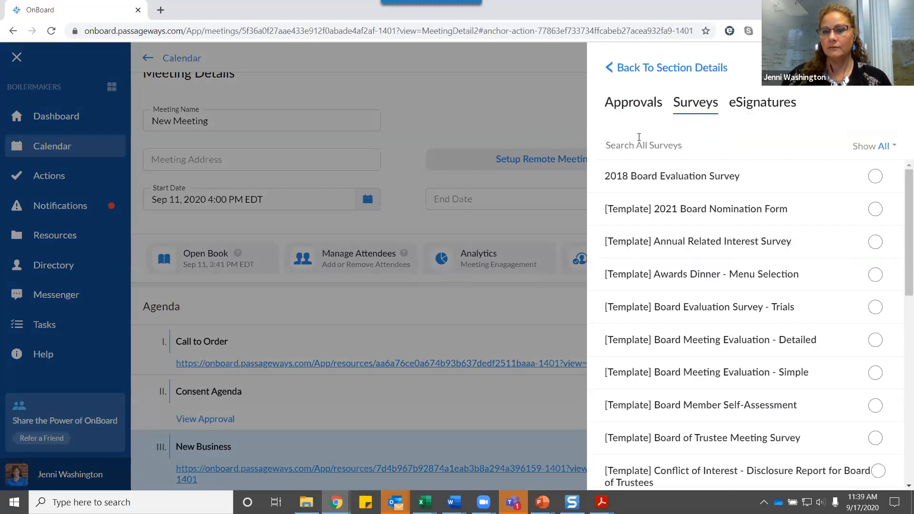
text(2020)
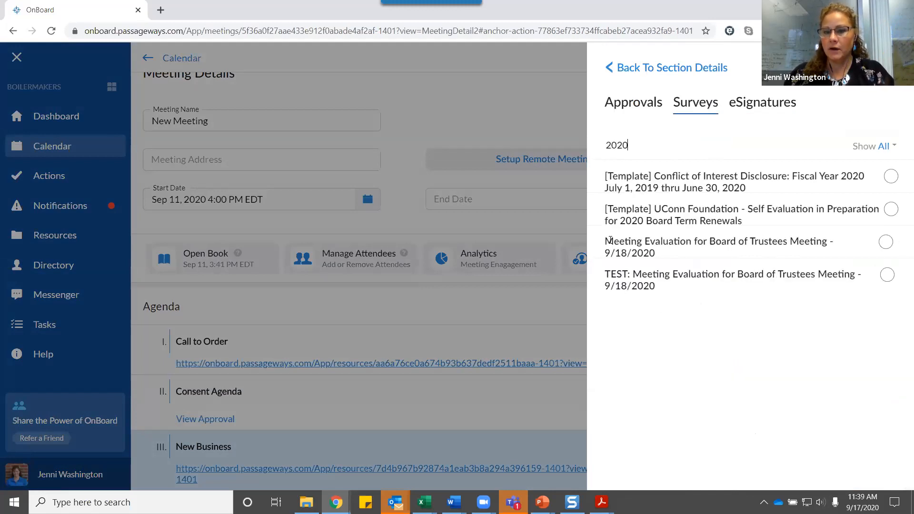
drag(610, 240, 681, 259)
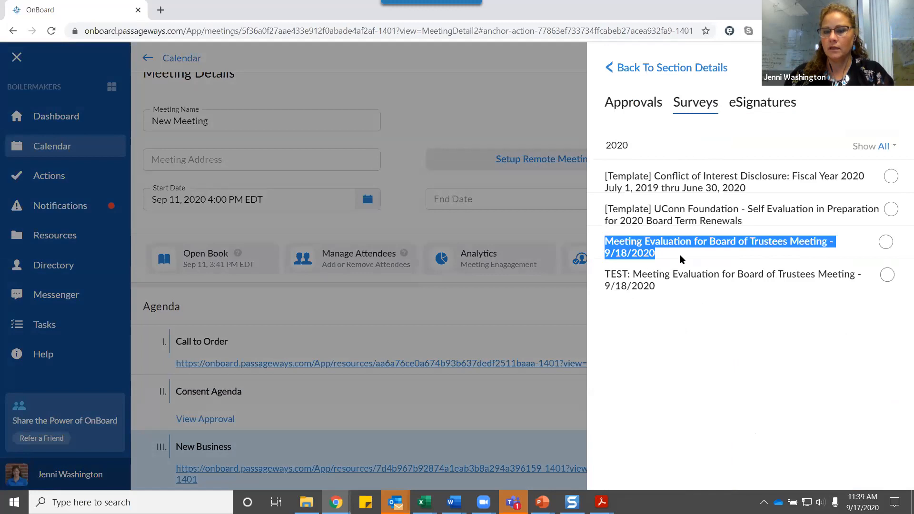
click(886, 243)
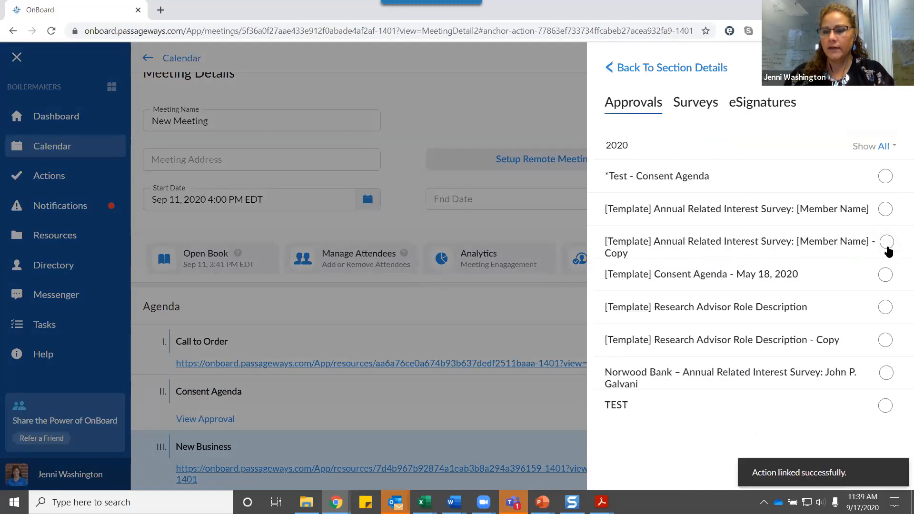
click(633, 67)
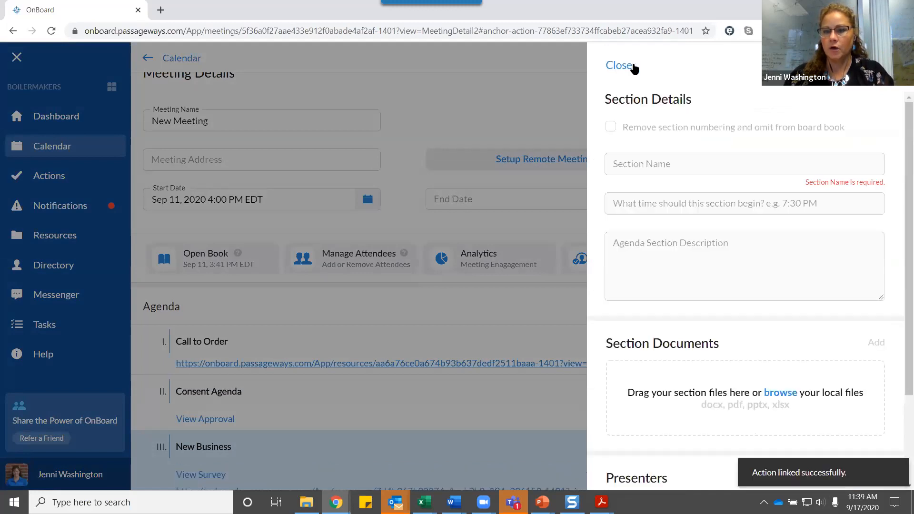
click(619, 65)
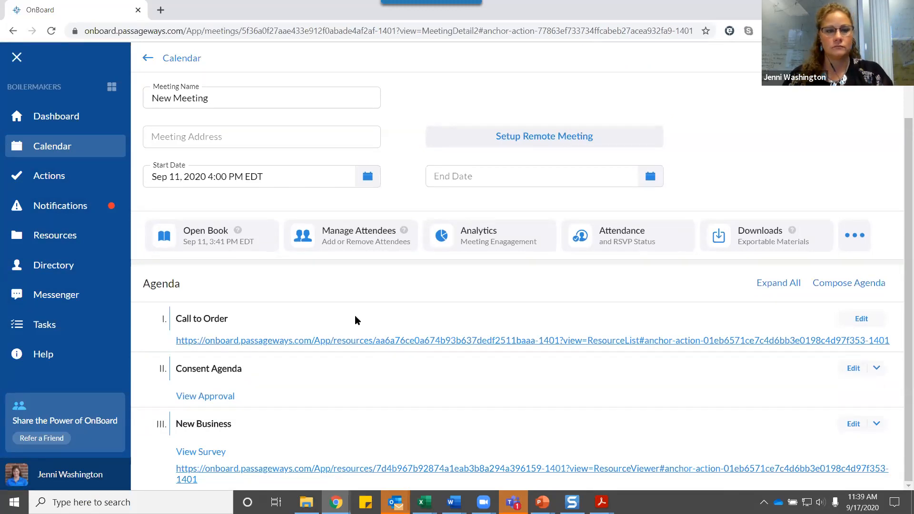
Step: Create a new eSignature action titled "TEST: Approval of Board Minutes - June 2020"
click(50, 172)
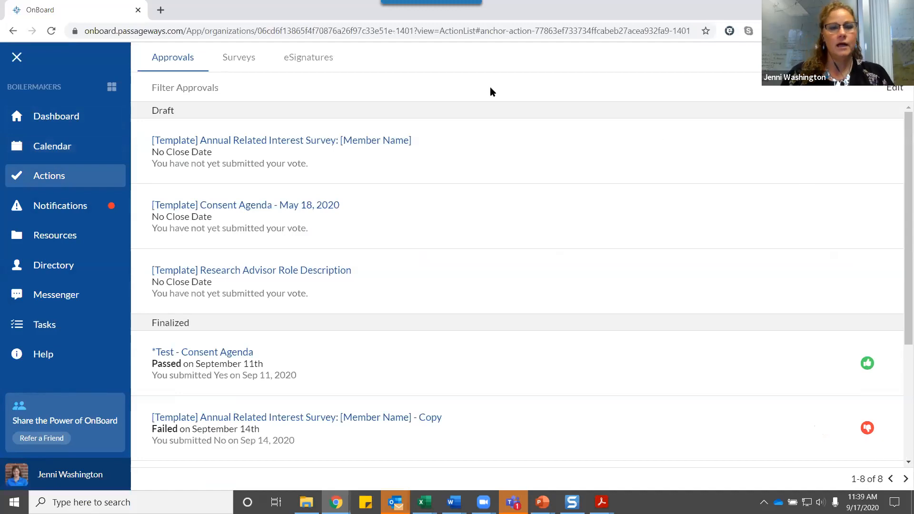
click(308, 57)
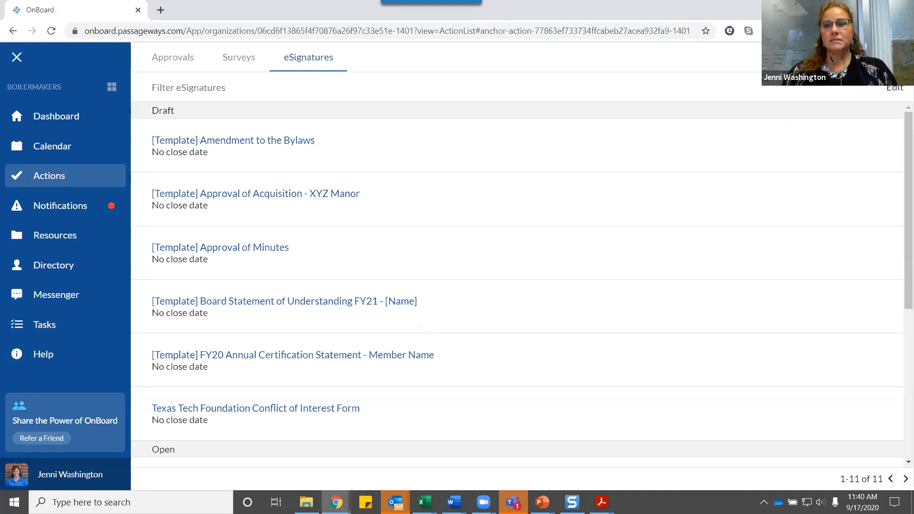
click(896, 57)
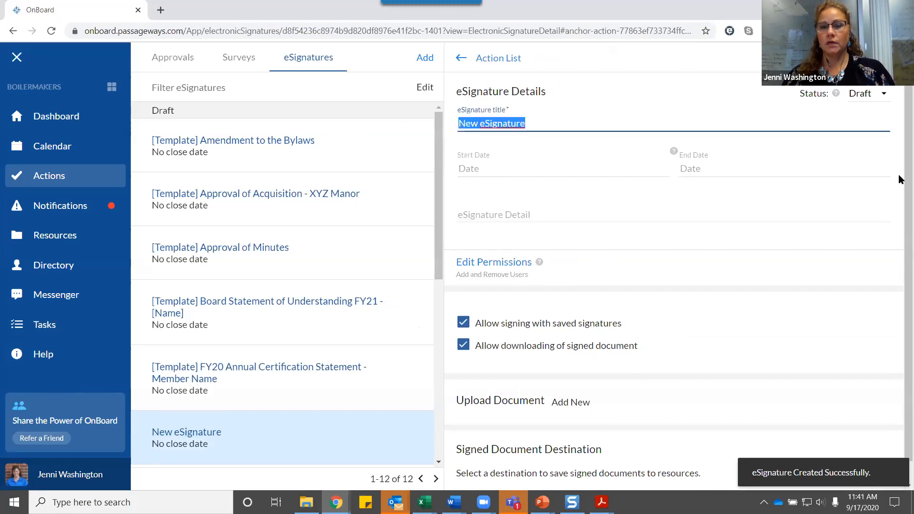
text(ST:)
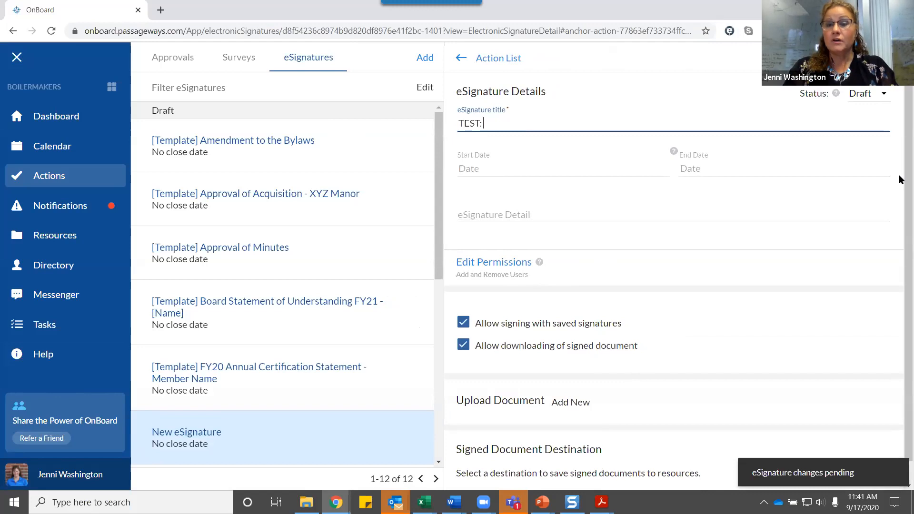
text( Approval of B)
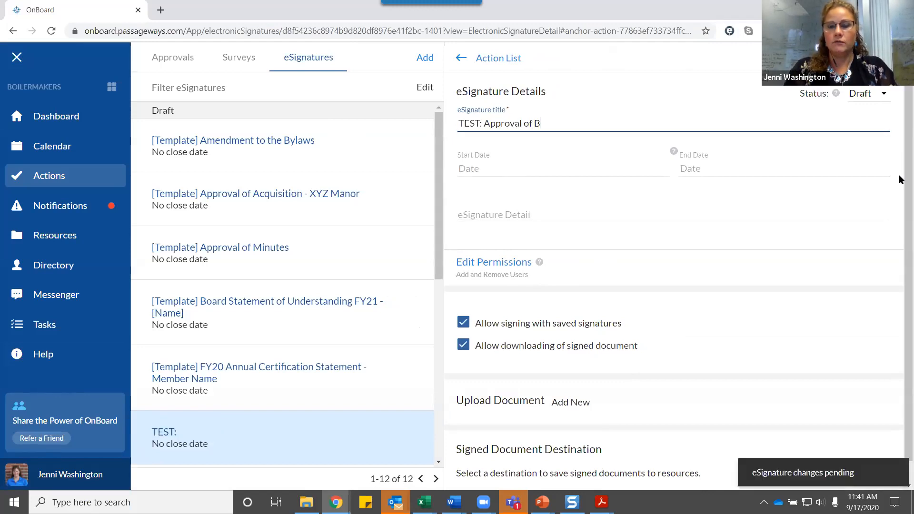
text(oard Minutes -)
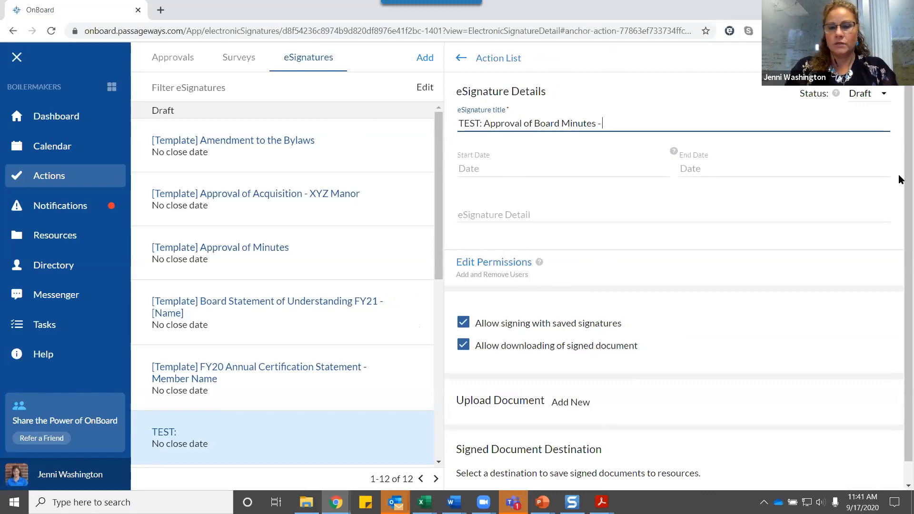
text( June )
text(2020)
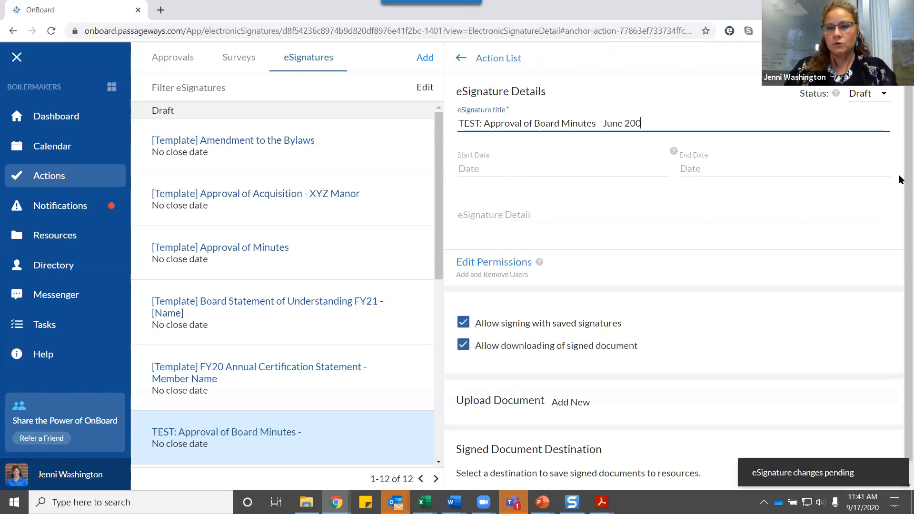
key(BackSpace)
text(20)
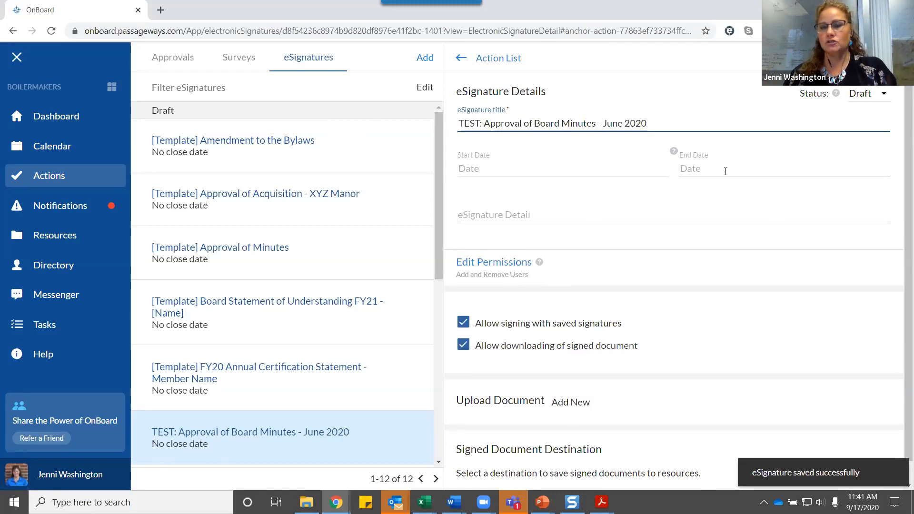
Step: Enter "Please click to sign." as the eSignature detail
click(524, 214)
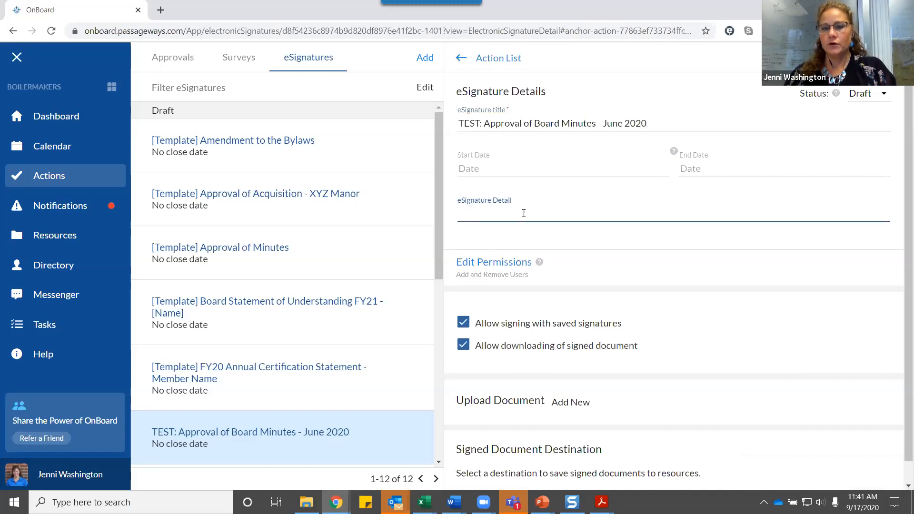
text(Please c)
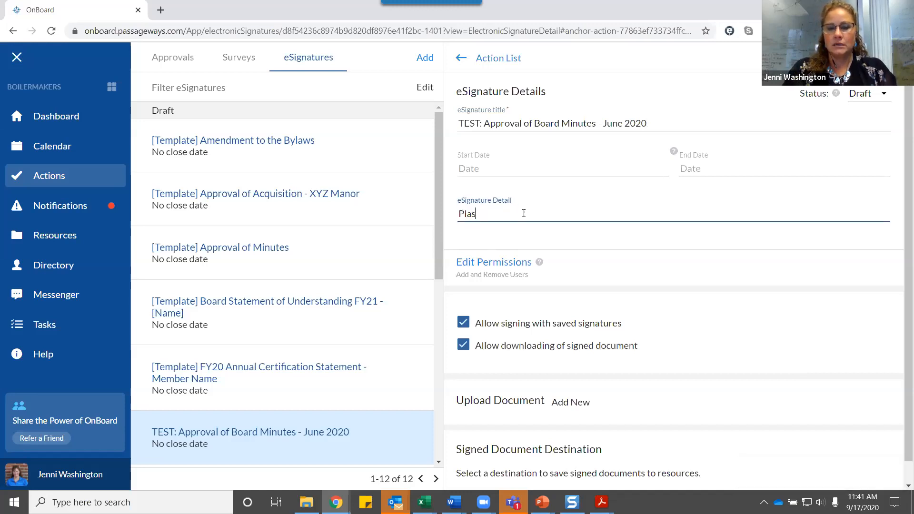
text(lick the)
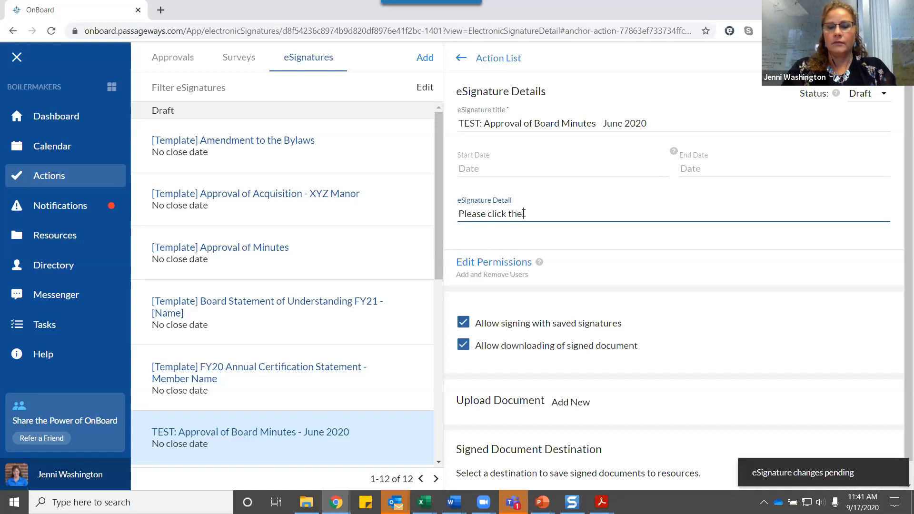
key(BackSpace)
key(BackSpace)
key(BackSpace)
text(to sign.)
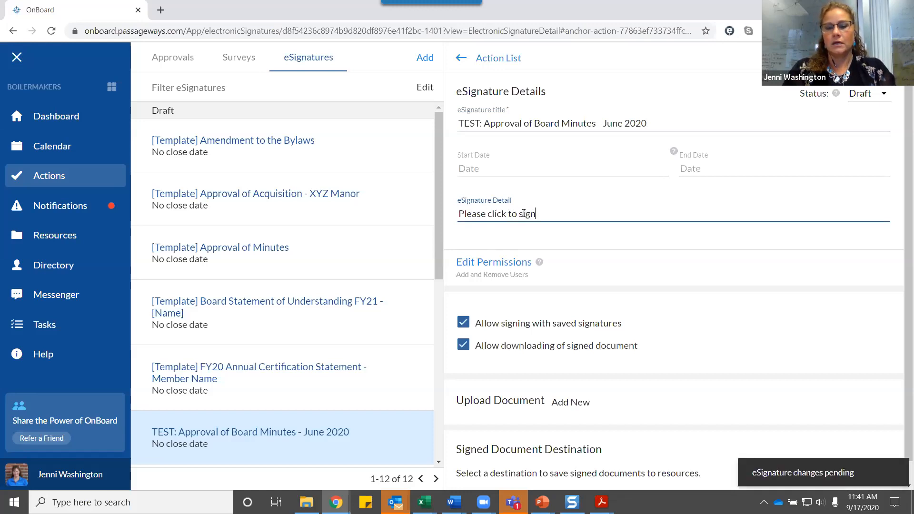
Step: Give the signed-in administrator the Admin & Signer permission on the test eSignature and save the permissions
scroll(500, 248, down, 1)
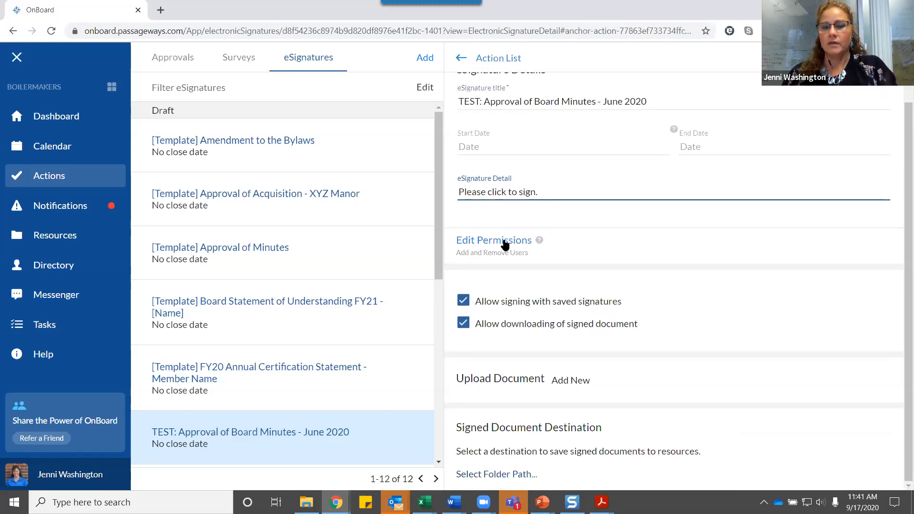
click(499, 241)
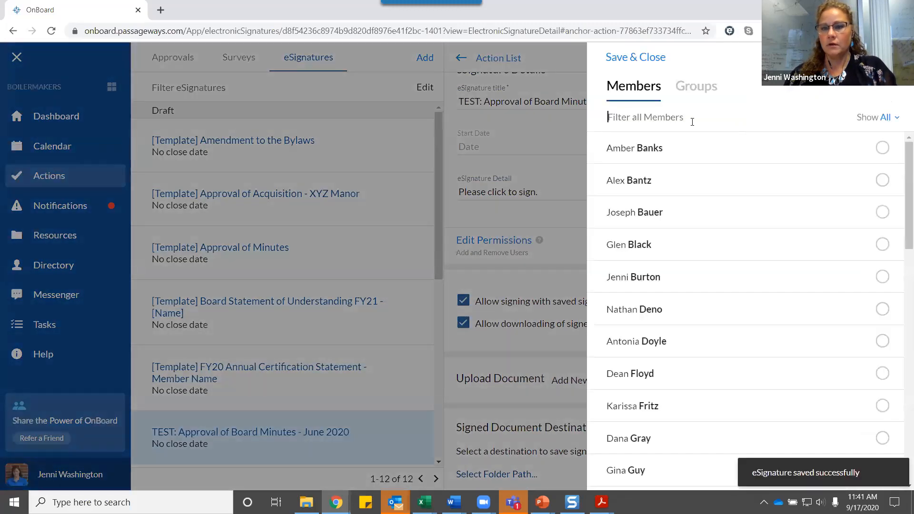
click(693, 122)
text(jenni)
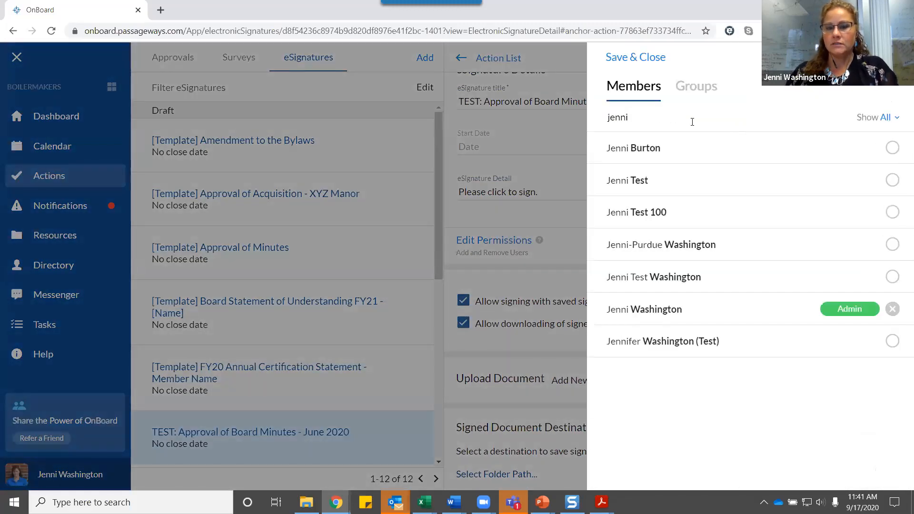
click(848, 318)
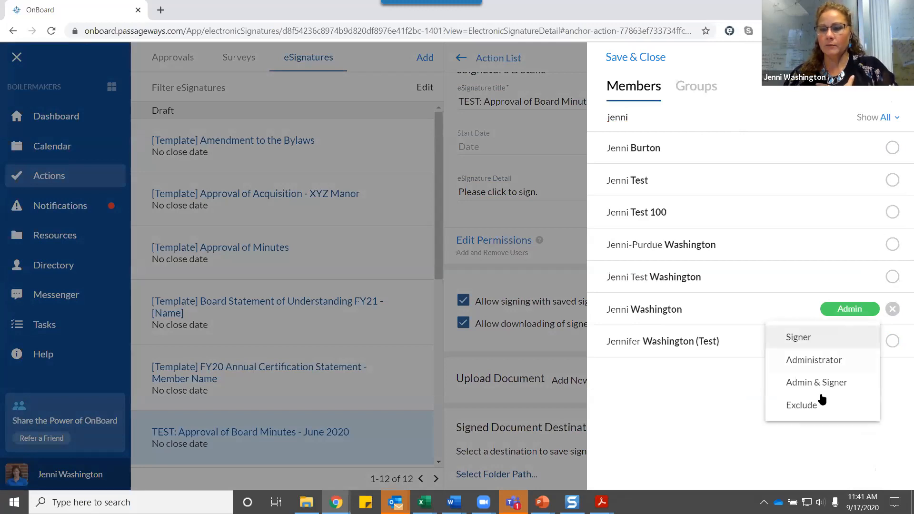
click(827, 386)
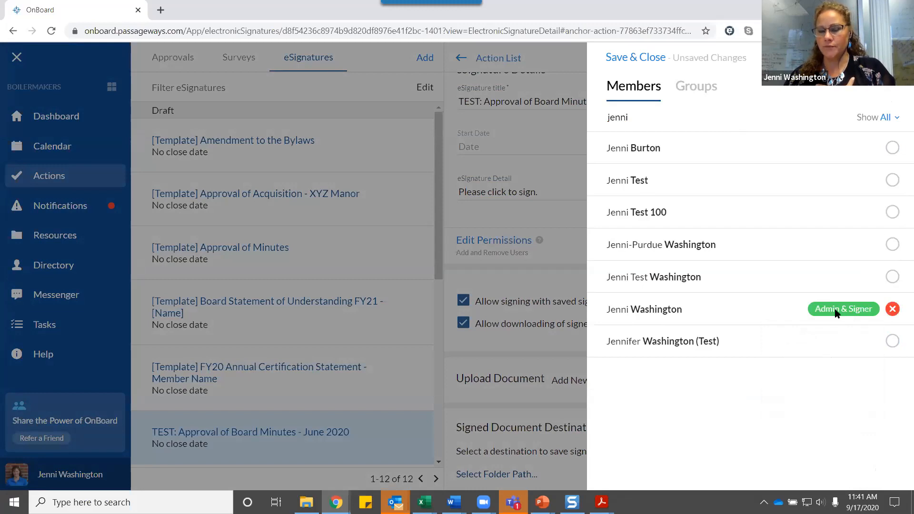
click(625, 59)
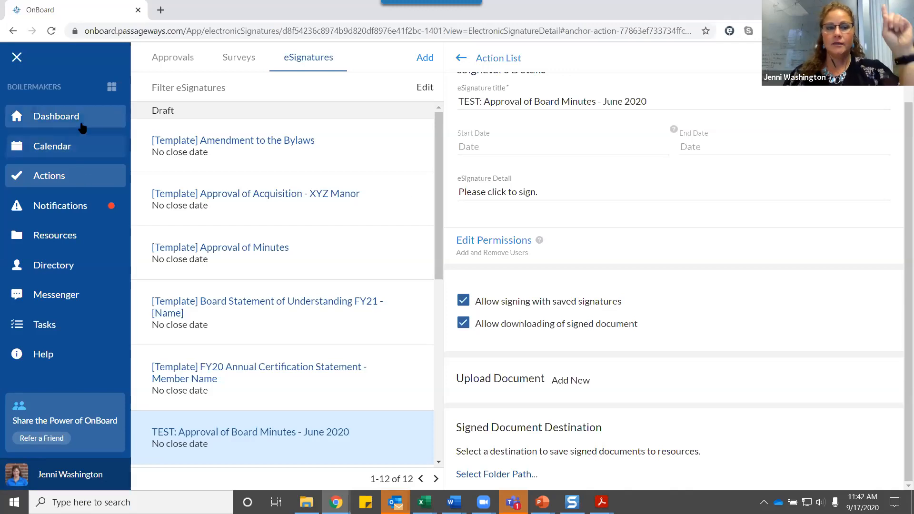
Step: Remove the saved initials in the account's user settings and add newly hand-drawn initials
click(66, 479)
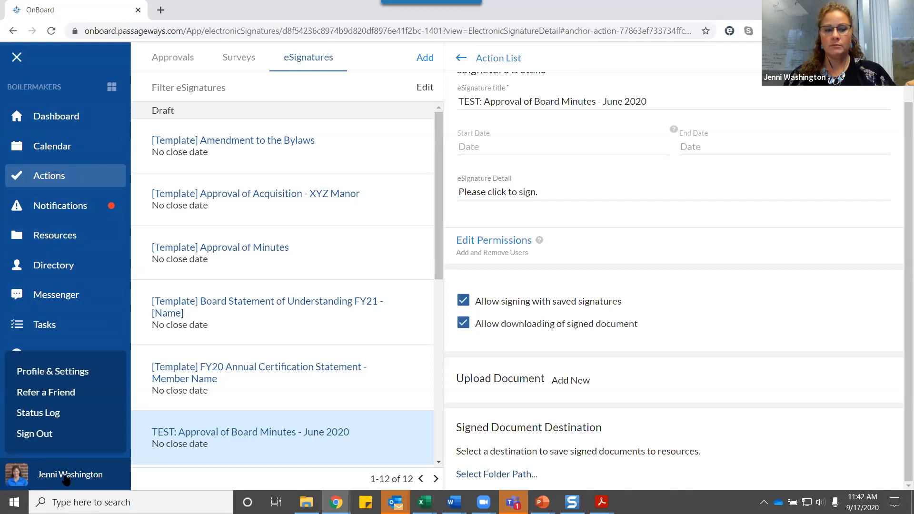
click(37, 370)
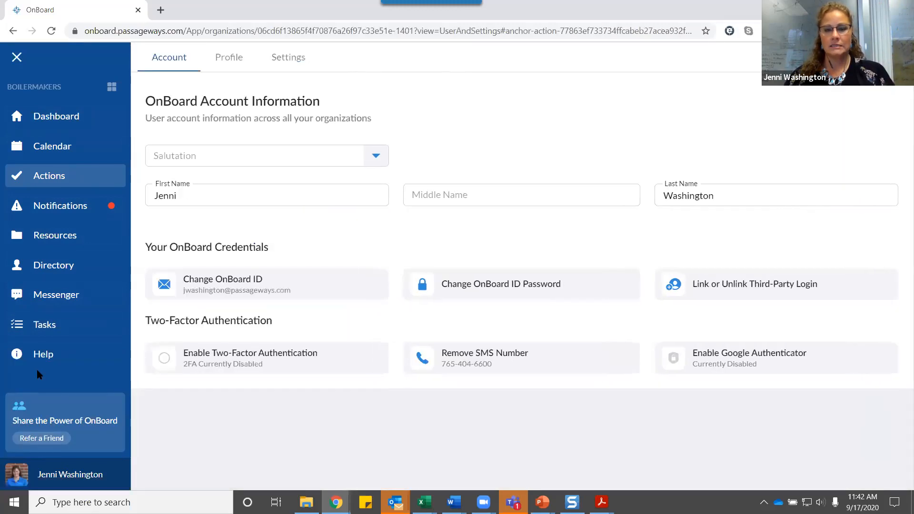
click(288, 60)
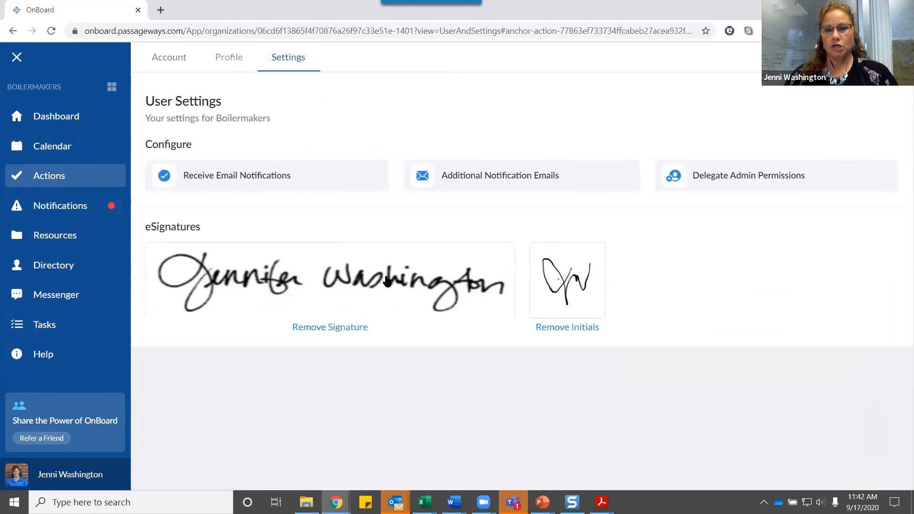
click(569, 328)
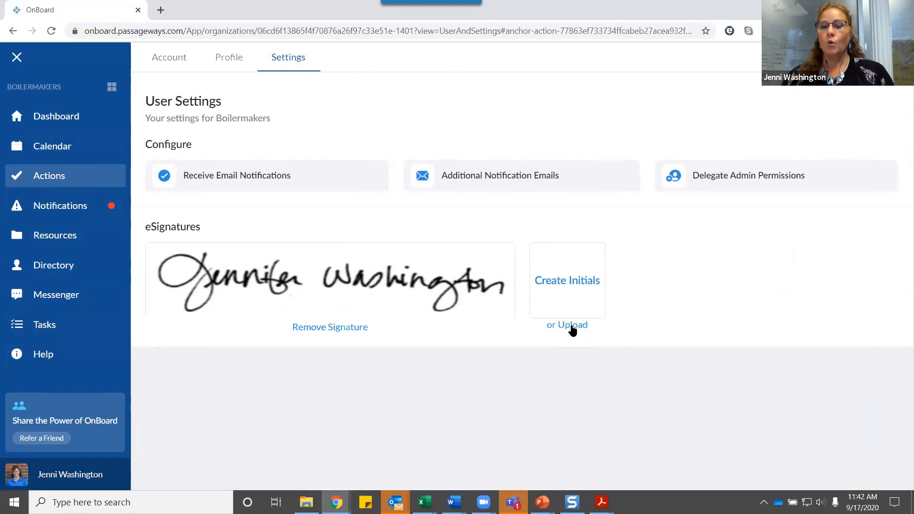
click(579, 286)
mouse_move(436, 264)
mouse_down()
mouse_move(433, 283)
mouse_move(508, 262)
mouse_up()
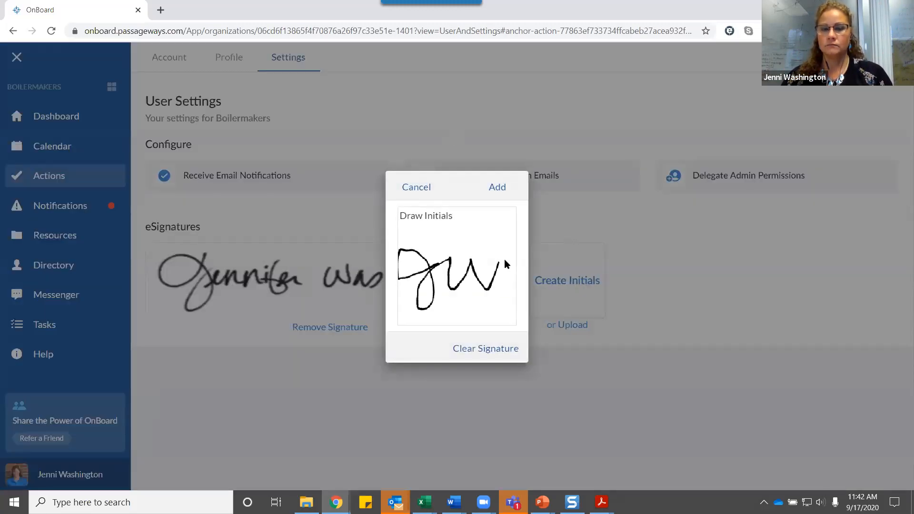
click(497, 187)
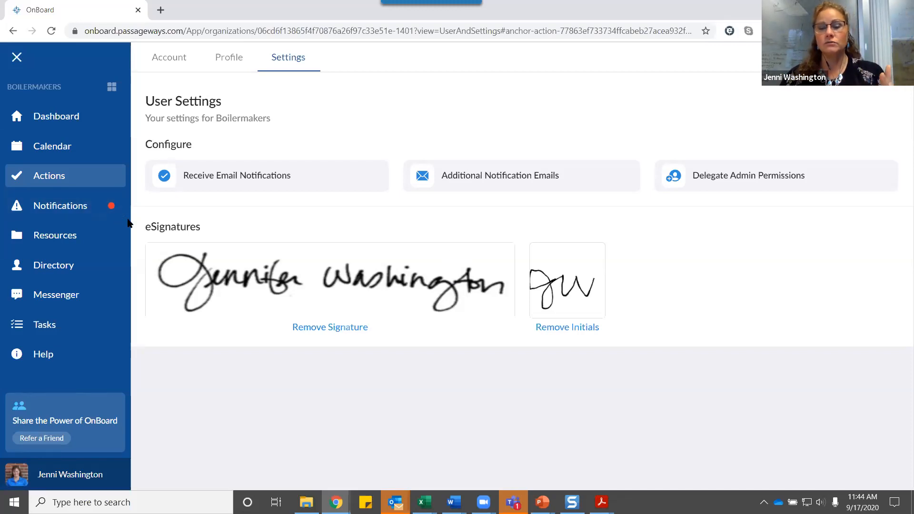
Step: Filter the eSignature actions by "test" and open the draft "TEST: Approval of Board Minutes - June 2020"
click(56, 175)
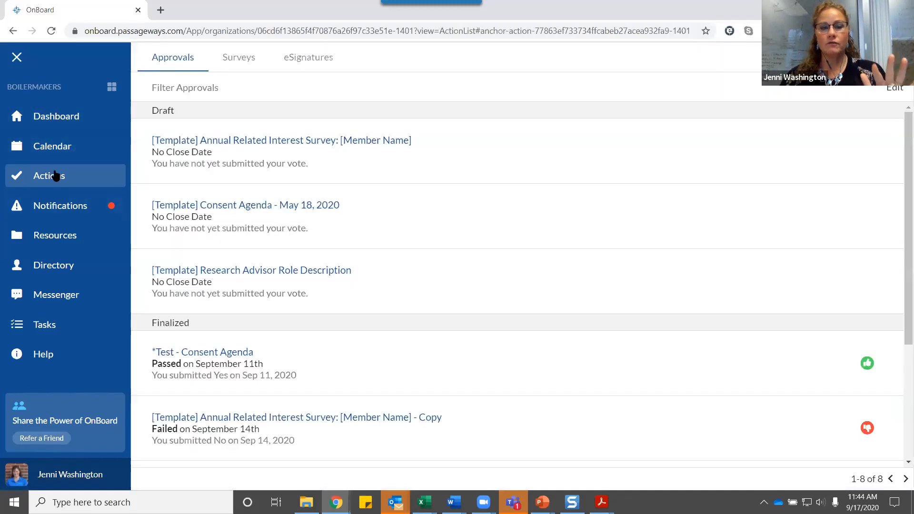
click(299, 62)
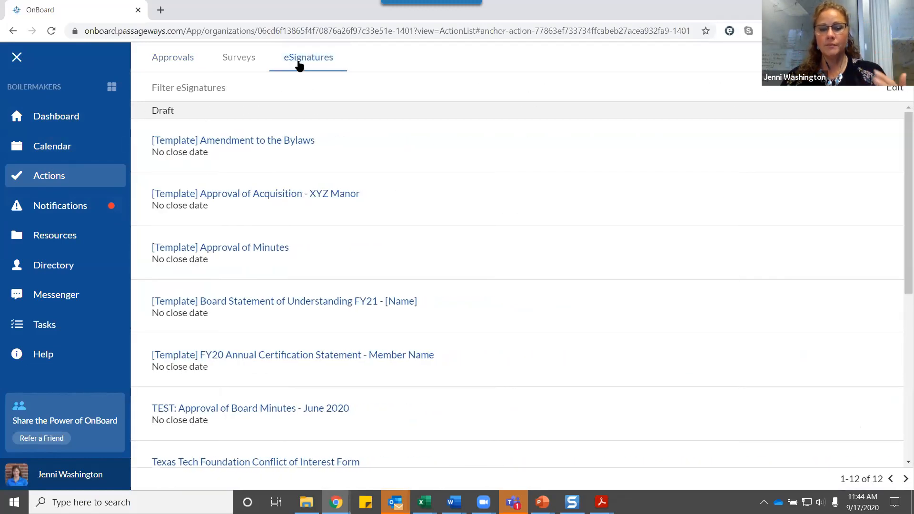
click(246, 89)
text(test)
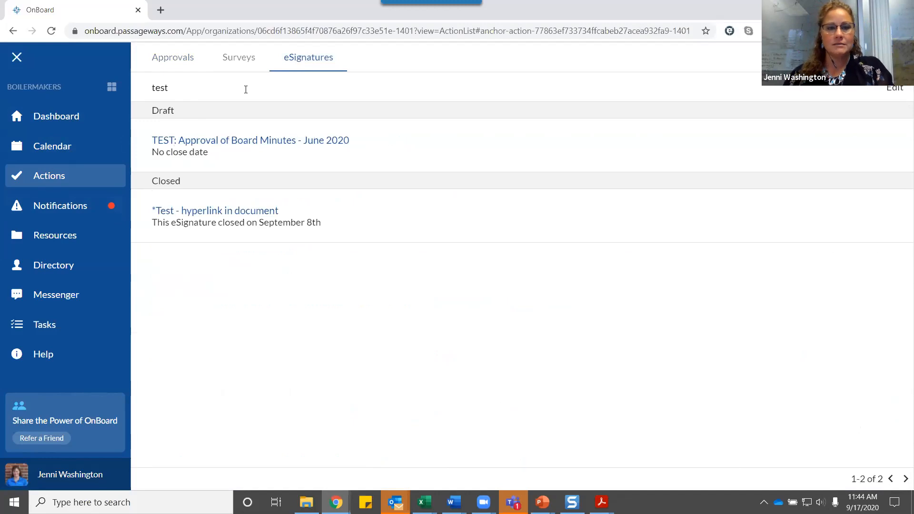
click(229, 143)
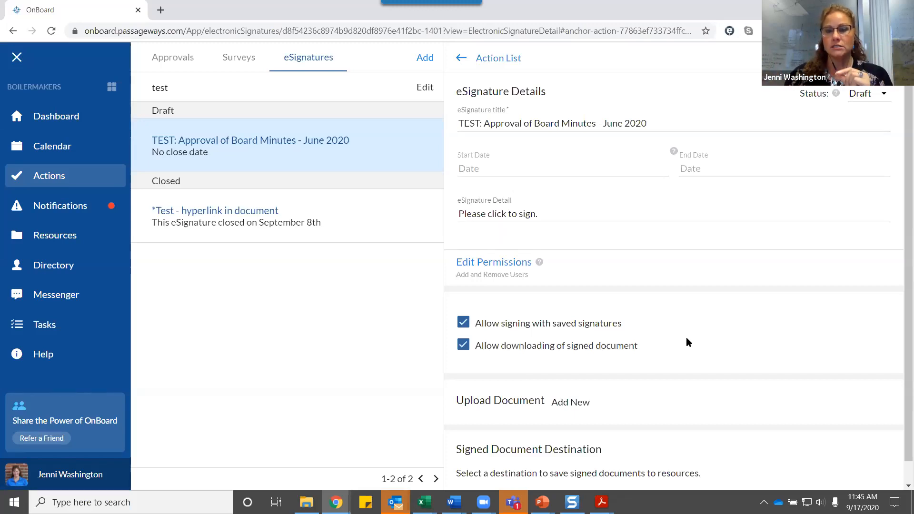
click(658, 125)
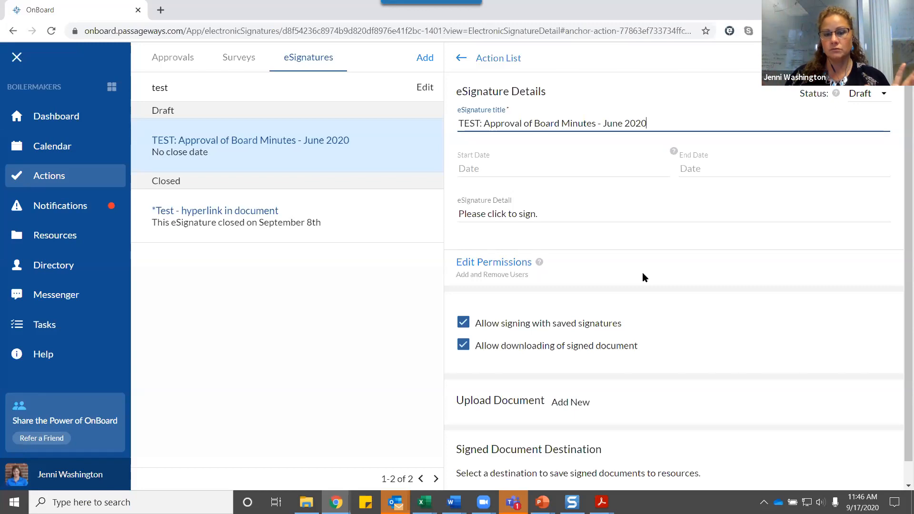
Step: Upload "[Template] Board Meeting Minutes" from the computer's OnBoard Demo Docs folder as the document for the test eSignature
scroll(583, 374, down, 1)
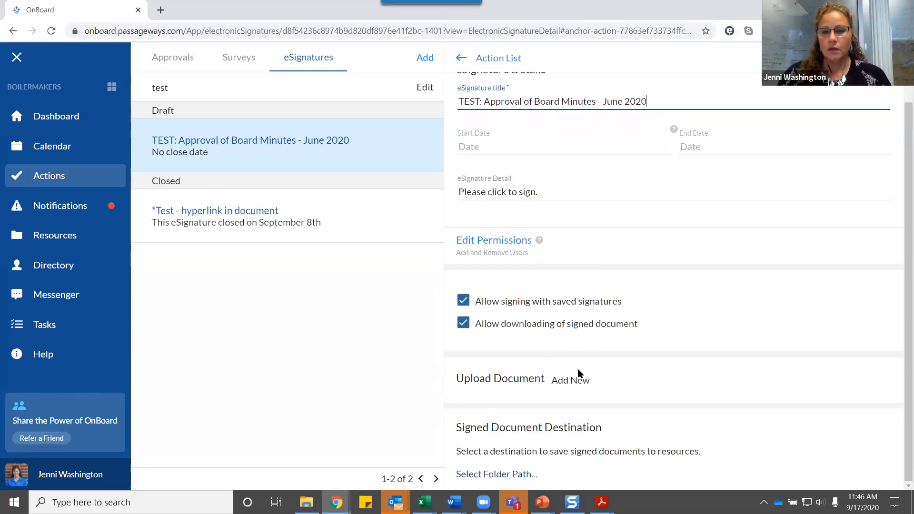
click(585, 382)
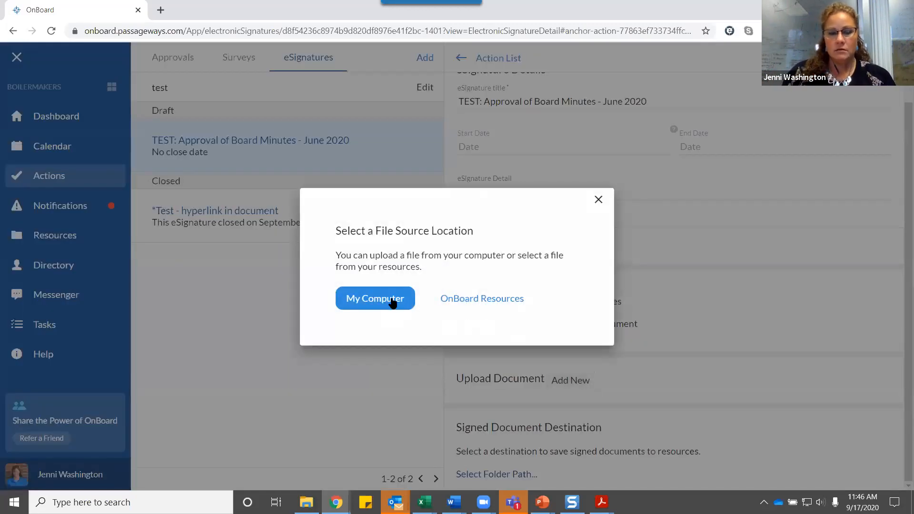
click(392, 299)
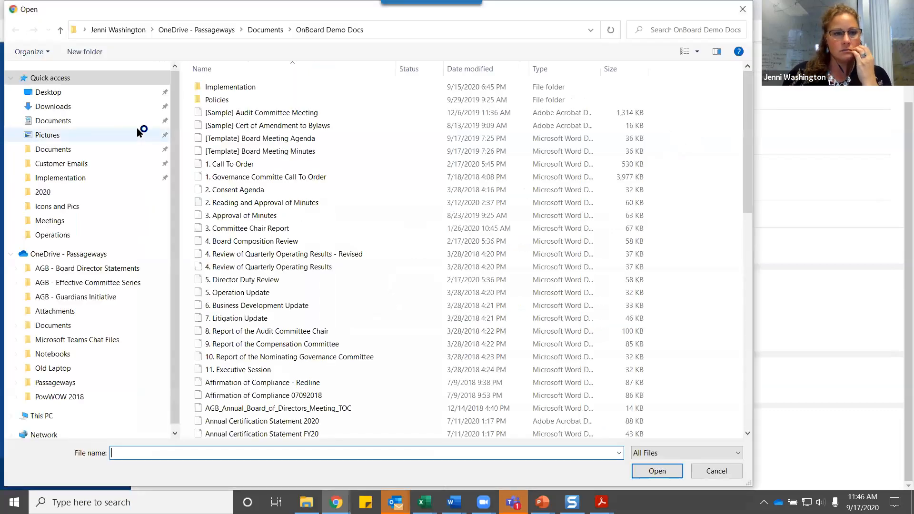
click(55, 149)
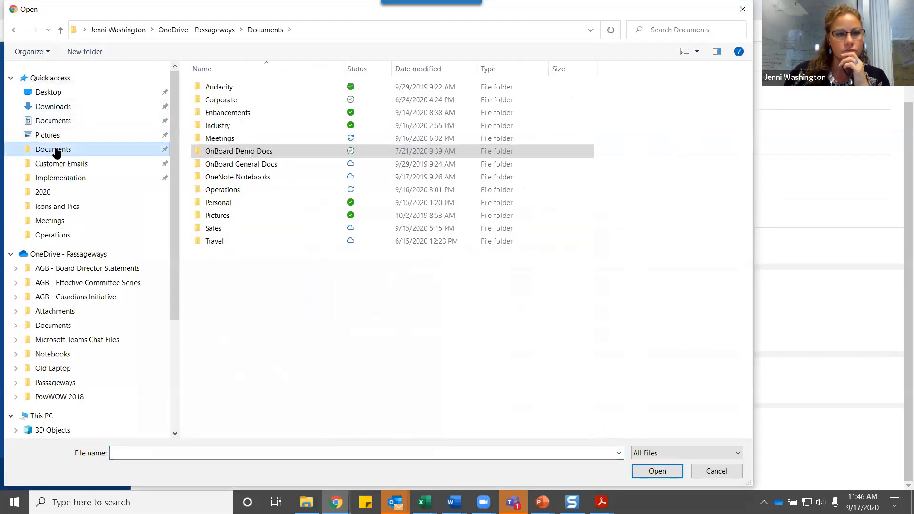
double_click(238, 152)
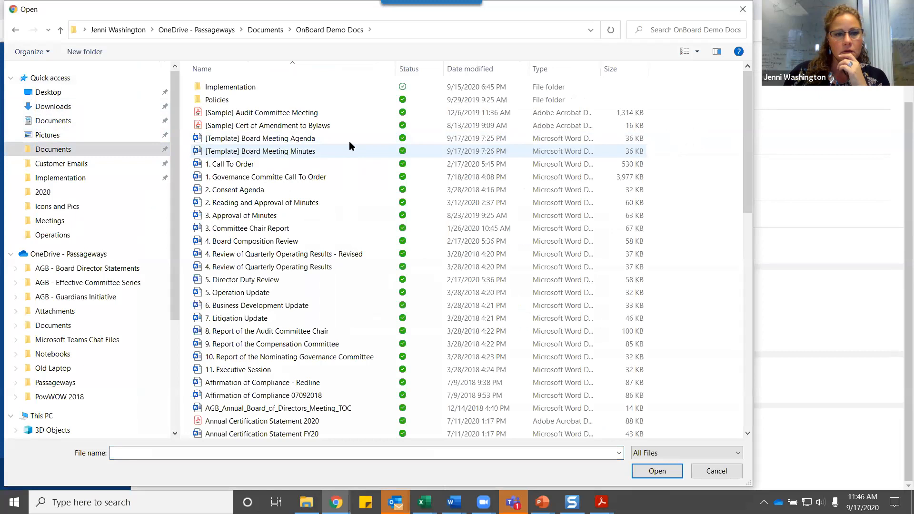
double_click(288, 157)
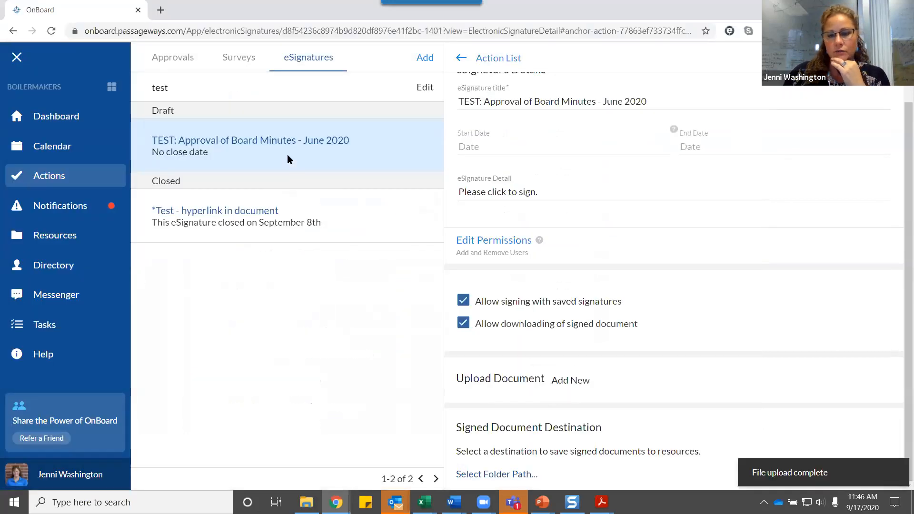
scroll(693, 307, down, 1)
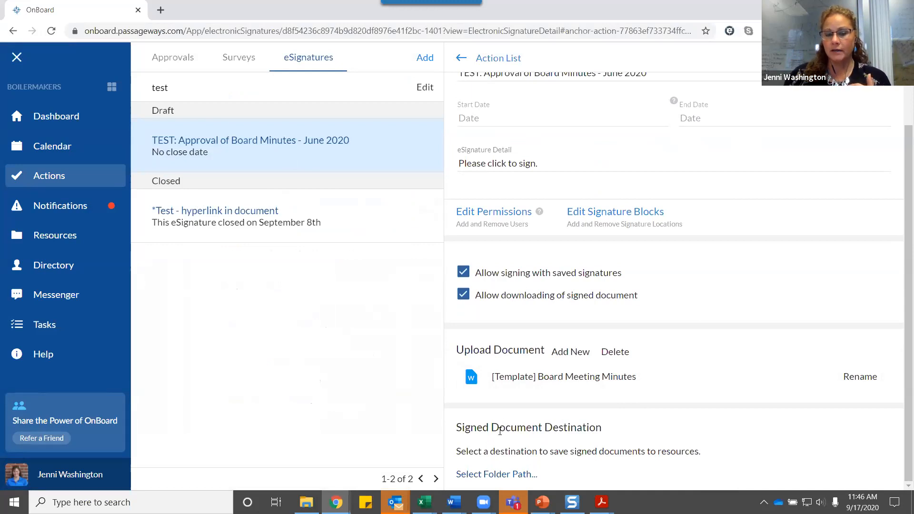
Step: Set the signed document destination to the Board Meeting Minutes resources folder
drag(457, 454, 710, 457)
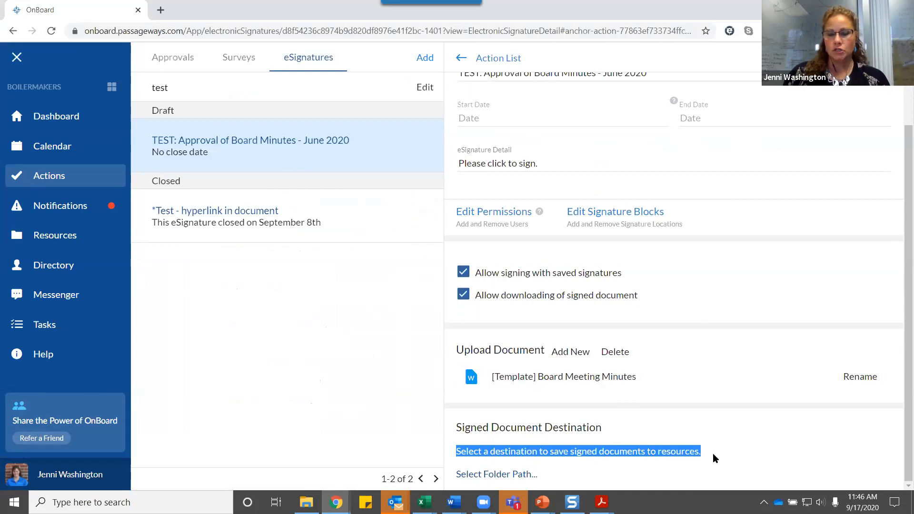
click(713, 455)
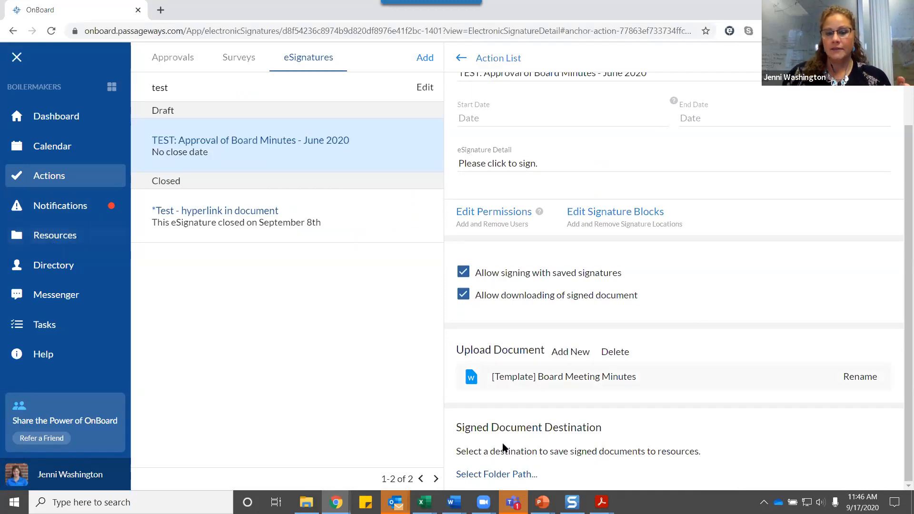
click(493, 474)
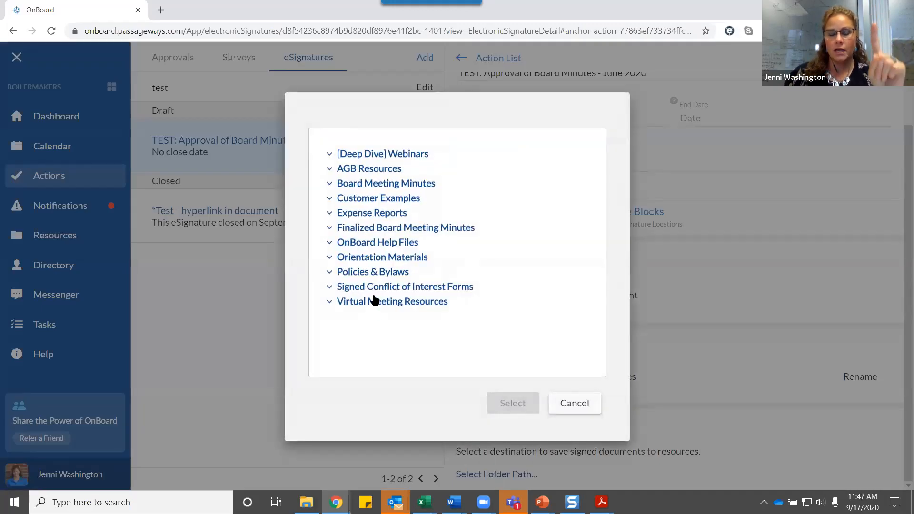
click(331, 184)
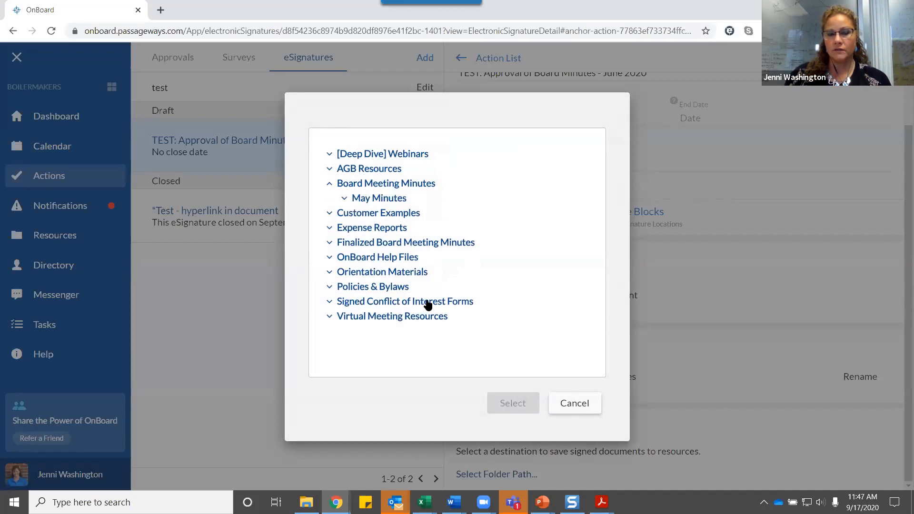
click(381, 187)
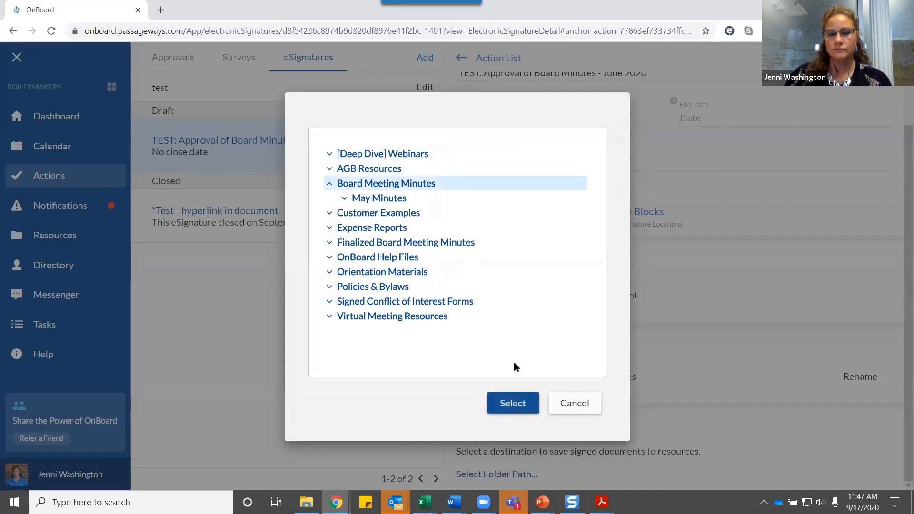
click(512, 406)
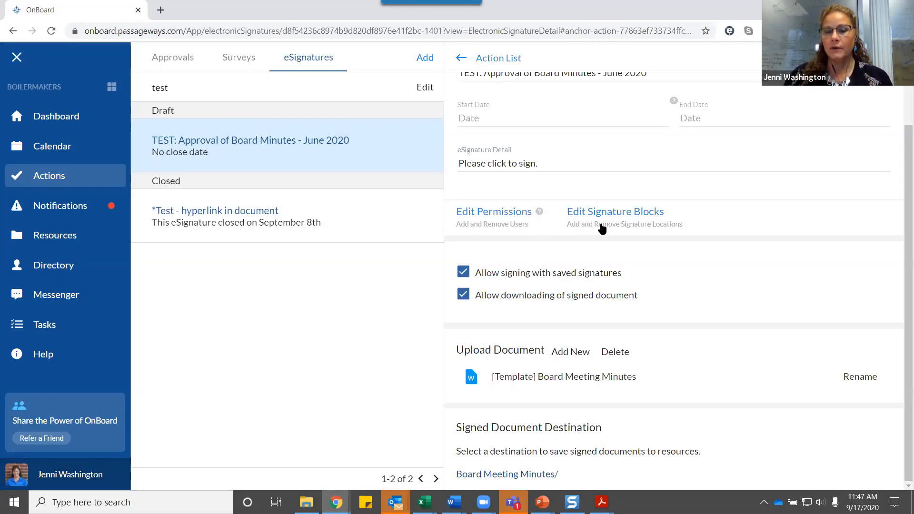
Step: Place a signature block for the signer on page 3 of the minutes, below and to the right of the Secretary line, and return to the eSignature details
click(631, 214)
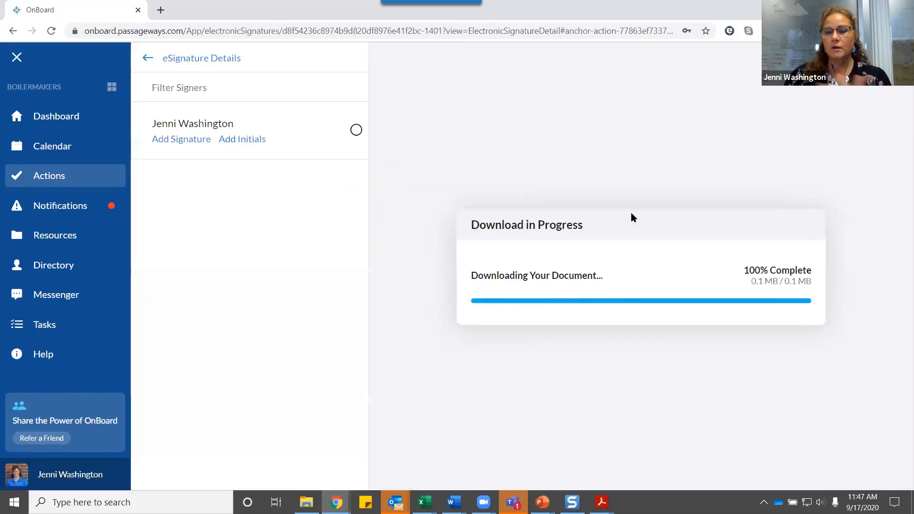
scroll(671, 248, down, 10)
scroll(672, 250, down, 20)
scroll(672, 250, up, 6)
scroll(514, 358, down, 3)
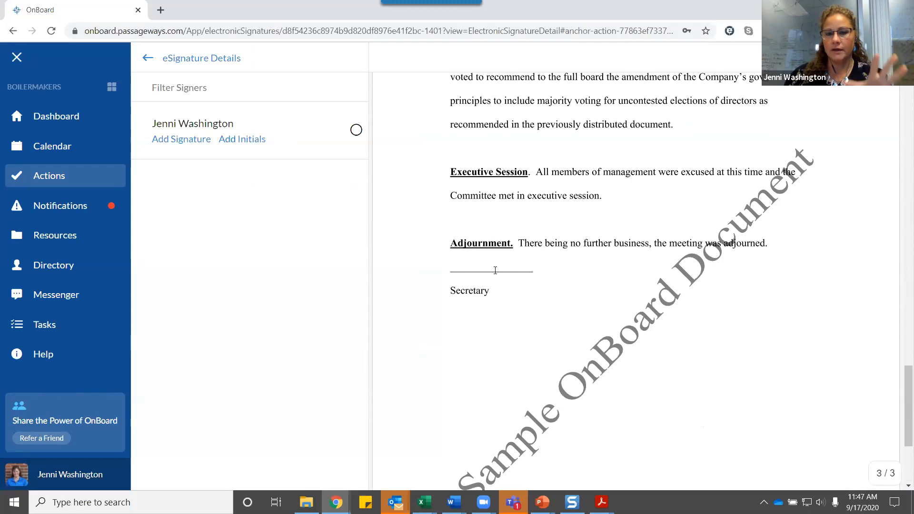
click(176, 140)
mouse_move(700, 363)
mouse_down()
mouse_move(531, 300)
mouse_move(538, 271)
mouse_move(466, 374)
mouse_move(733, 428)
mouse_move(750, 426)
mouse_move(762, 397)
mouse_up()
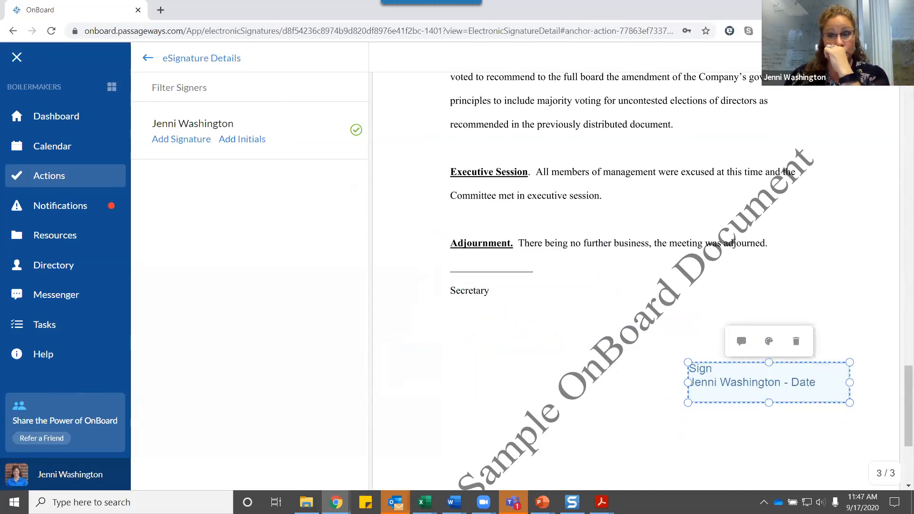
click(221, 61)
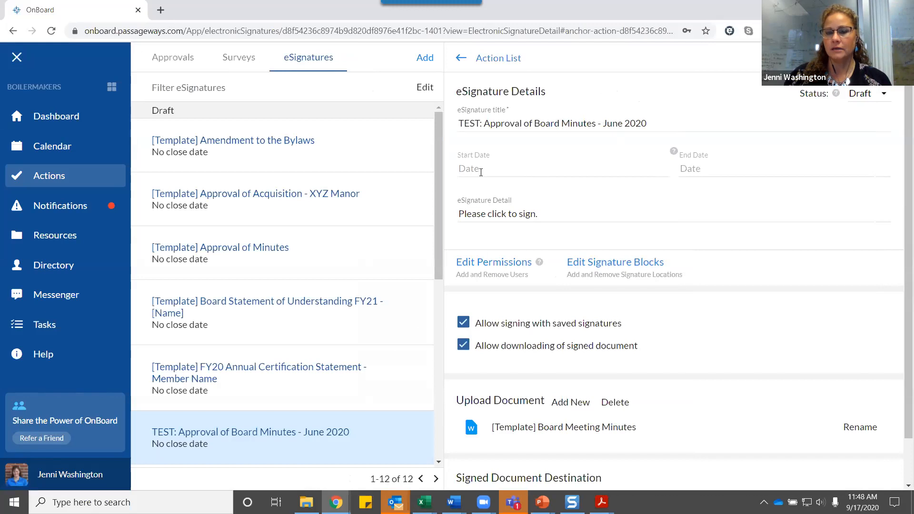
Step: Change the test eSignature's status from Draft to Open and confirm the change
click(879, 93)
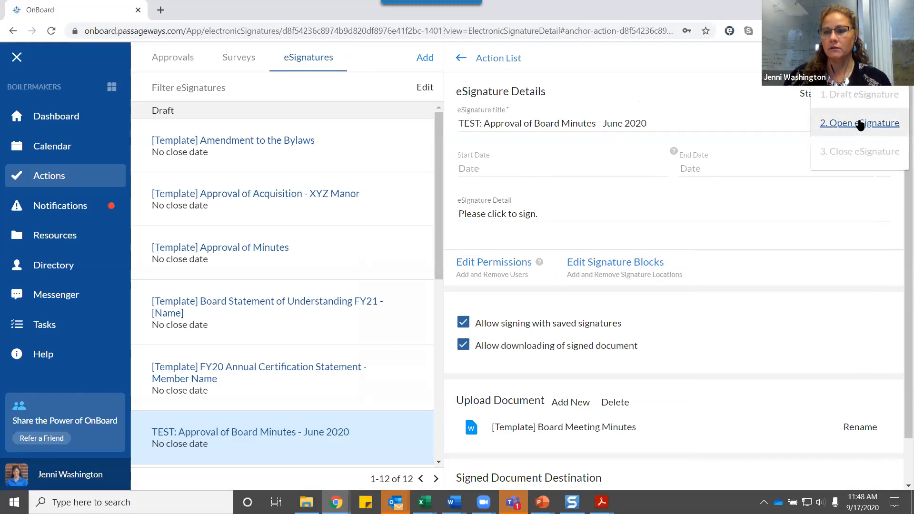
click(860, 123)
click(536, 302)
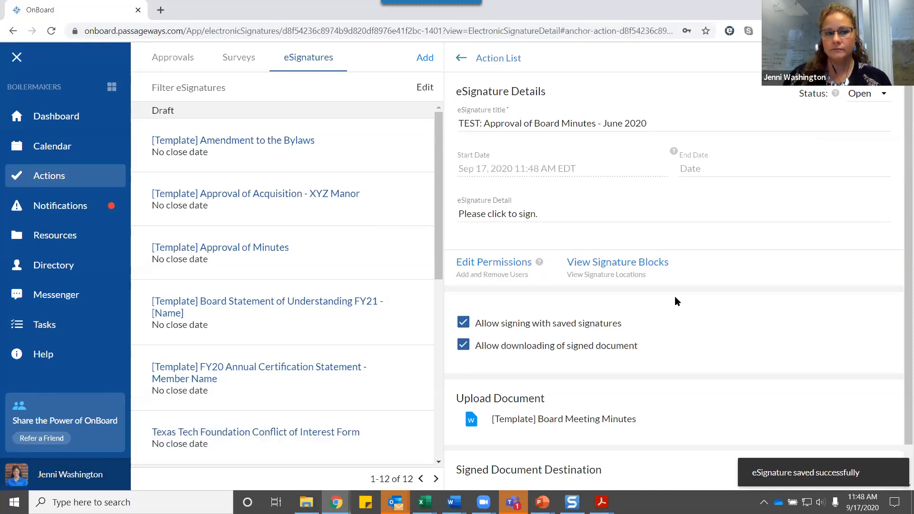
Step: Review the notifications and view the test eSignature's signing request through its "now open" notification
click(84, 211)
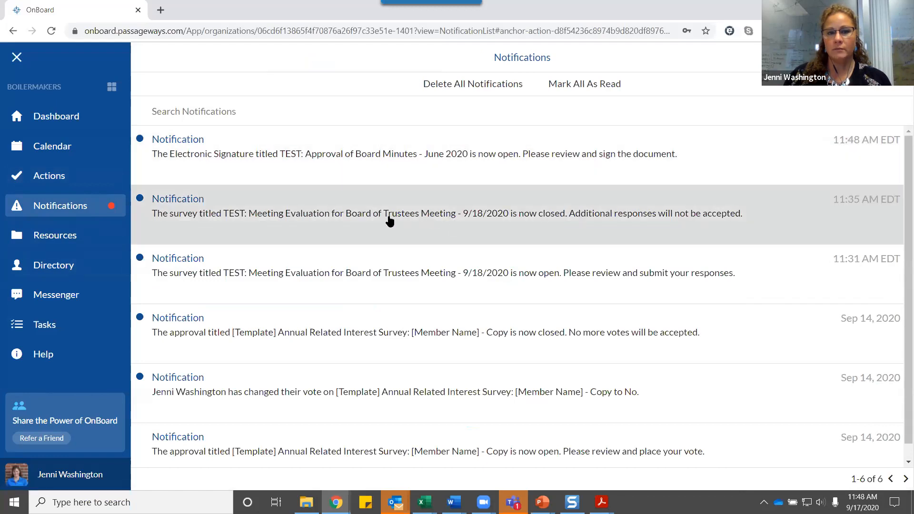
scroll(224, 261, down, 1)
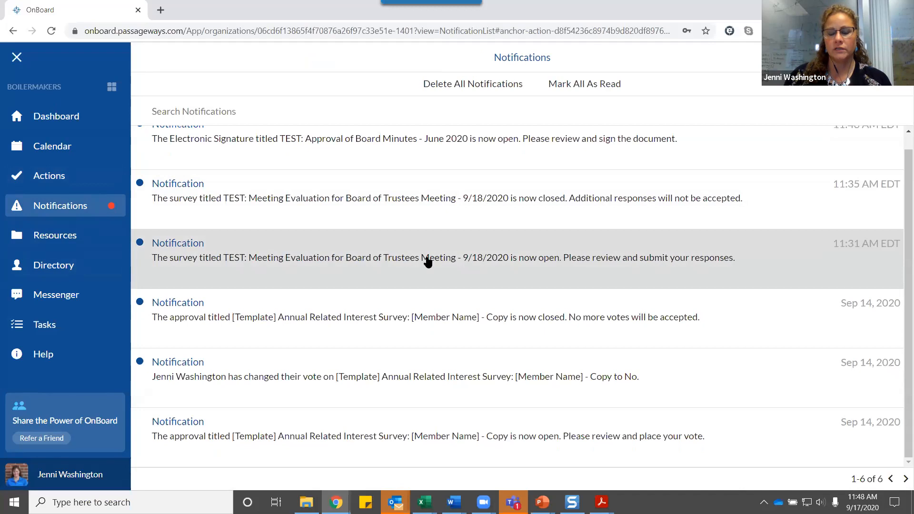
scroll(305, 165, up, 1)
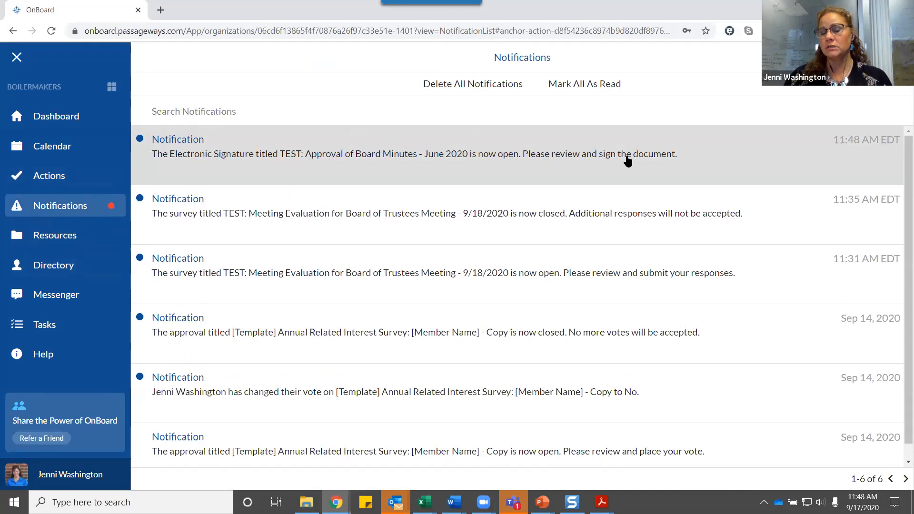
click(282, 145)
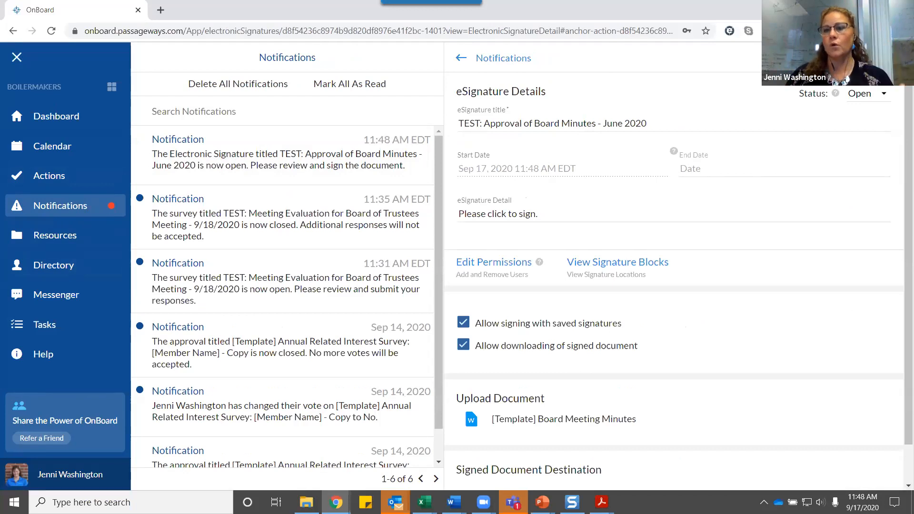
click(831, 286)
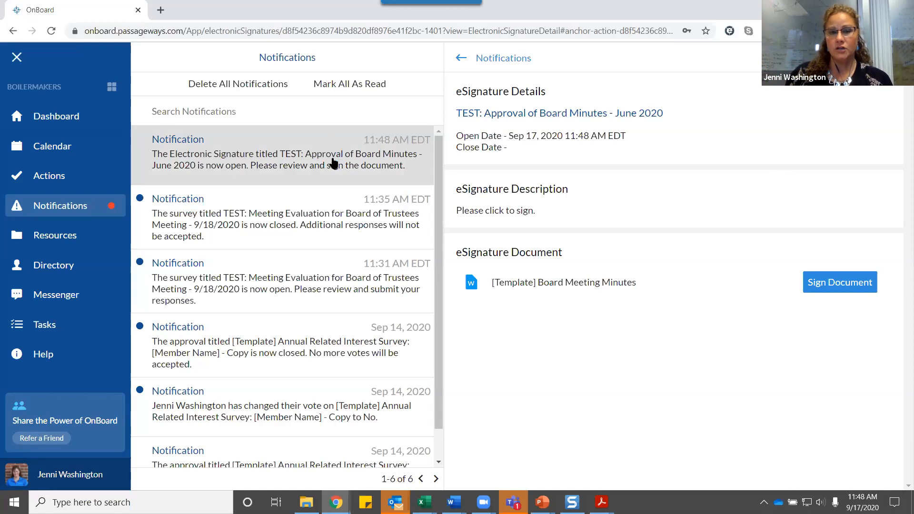
Step: Filter the eSignature actions by "test", select the open board minutes eSignature and open its document for signing
click(42, 182)
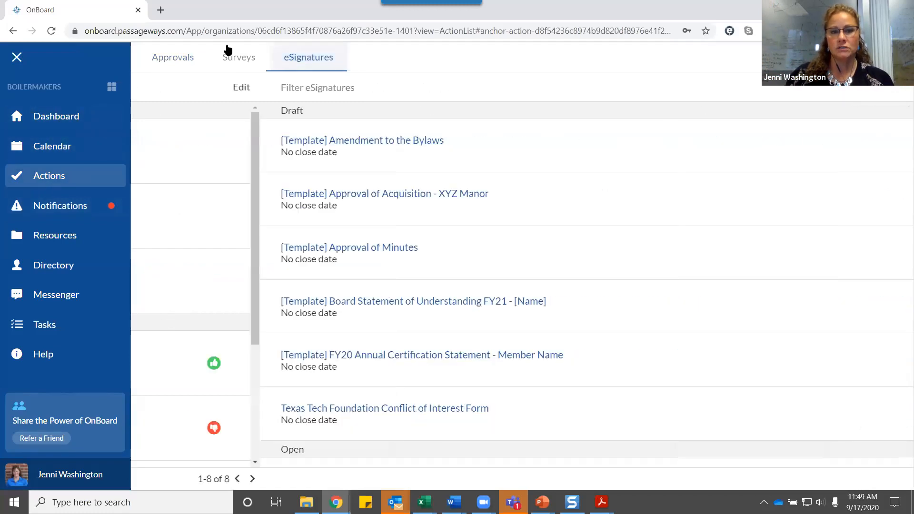
click(218, 92)
text(test)
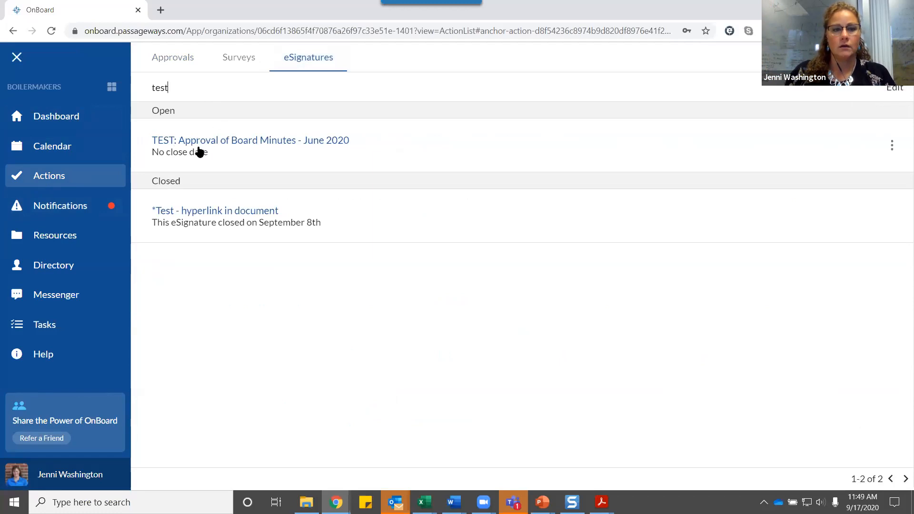
click(199, 151)
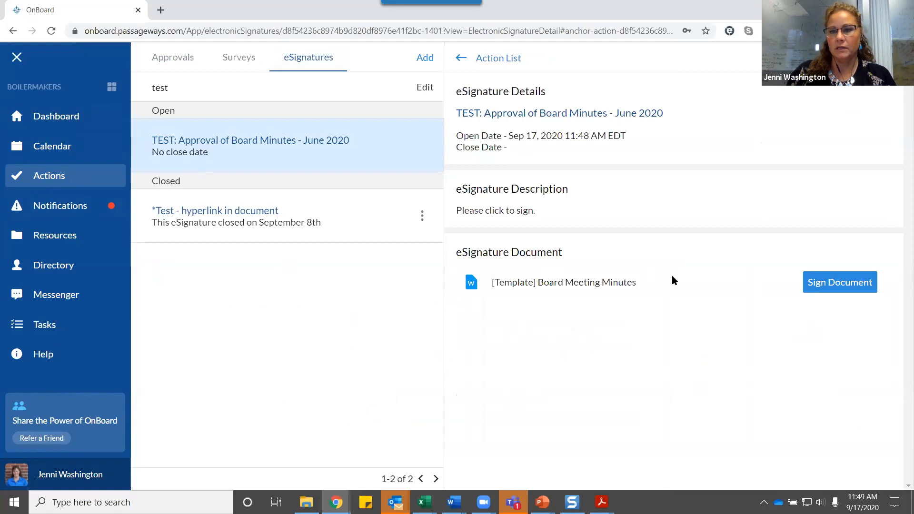
click(833, 286)
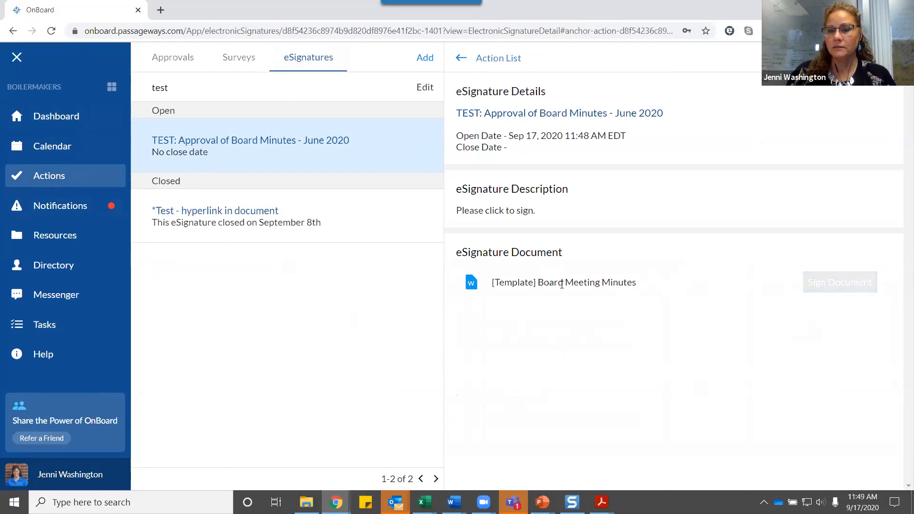
click(834, 289)
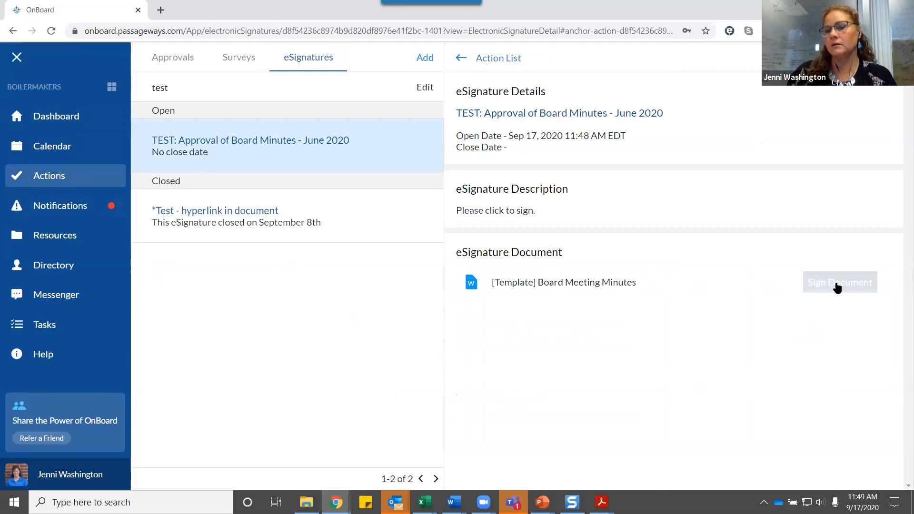
click(838, 287)
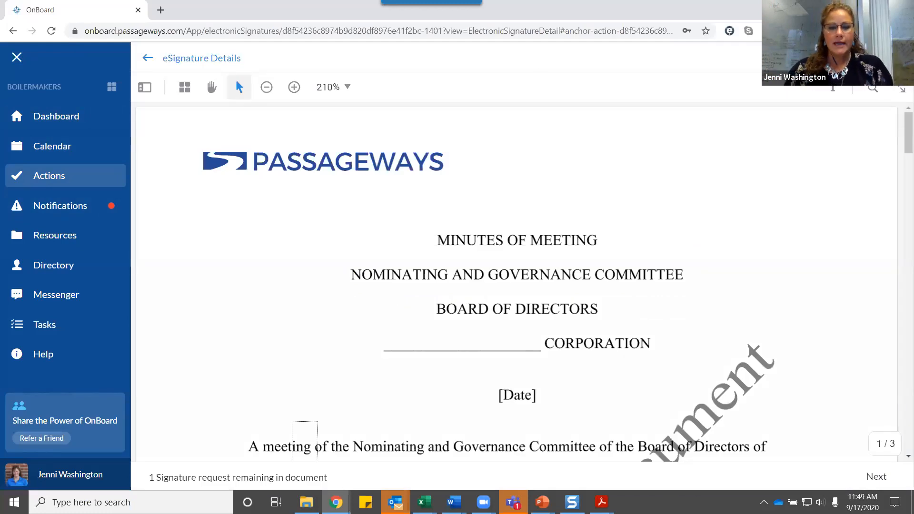
Step: Sign the board minutes in the signature block on page 3 with a hand-drawn signature, without saving it to the profile
drag(149, 480, 367, 480)
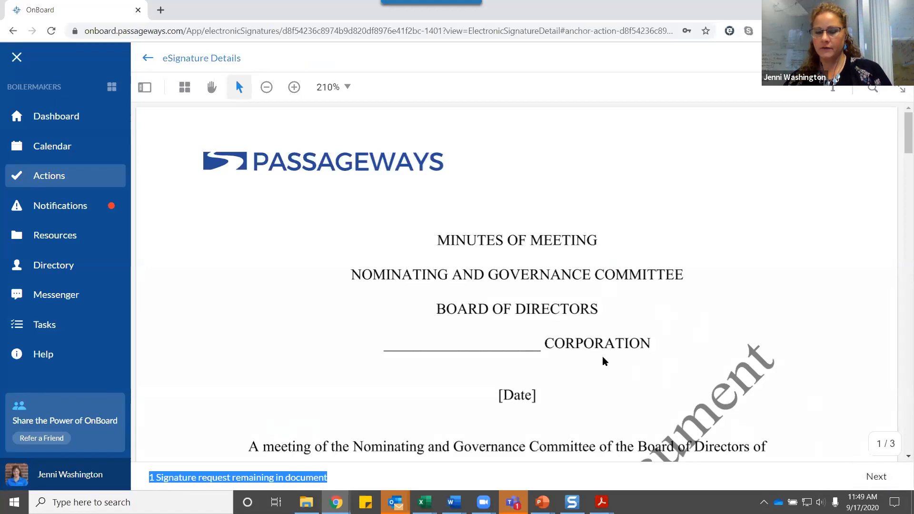
scroll(531, 185, down, 2)
scroll(579, 238, down, 5)
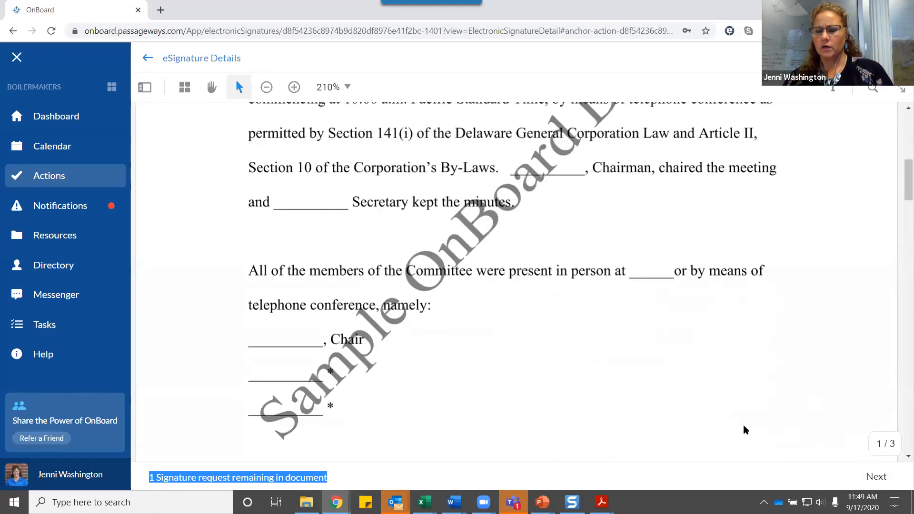
scroll(606, 342, down, 5)
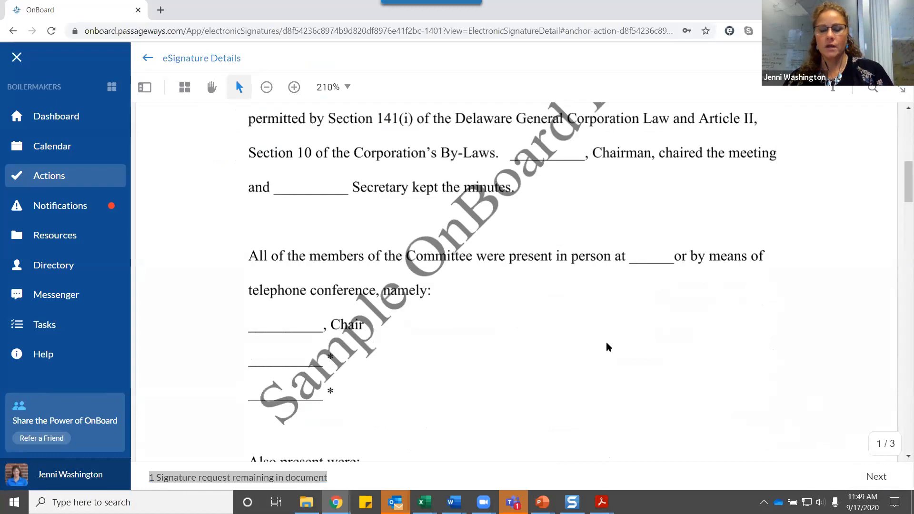
scroll(607, 352, down, 15)
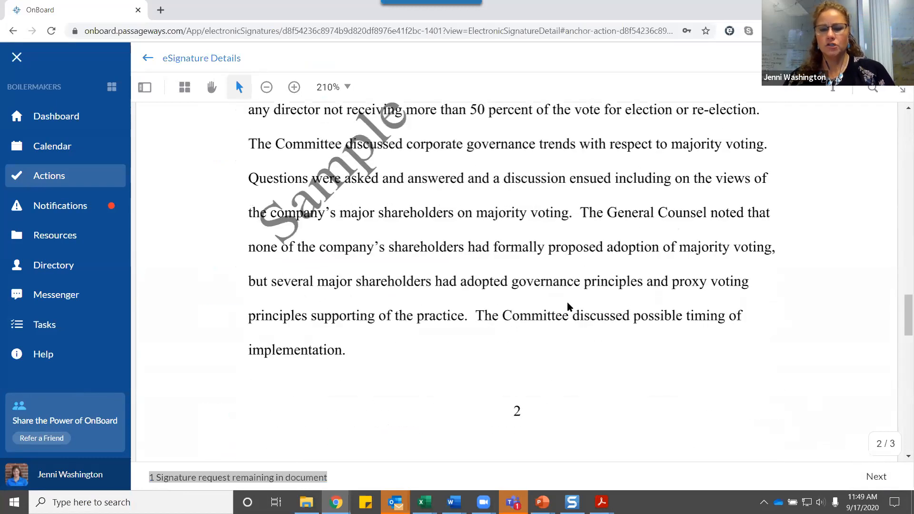
scroll(582, 261, down, 3)
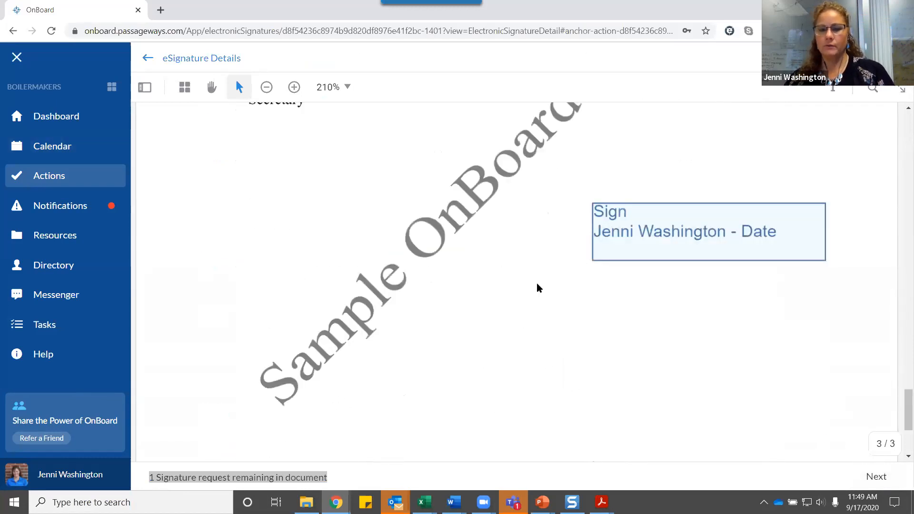
scroll(636, 260, up, 1)
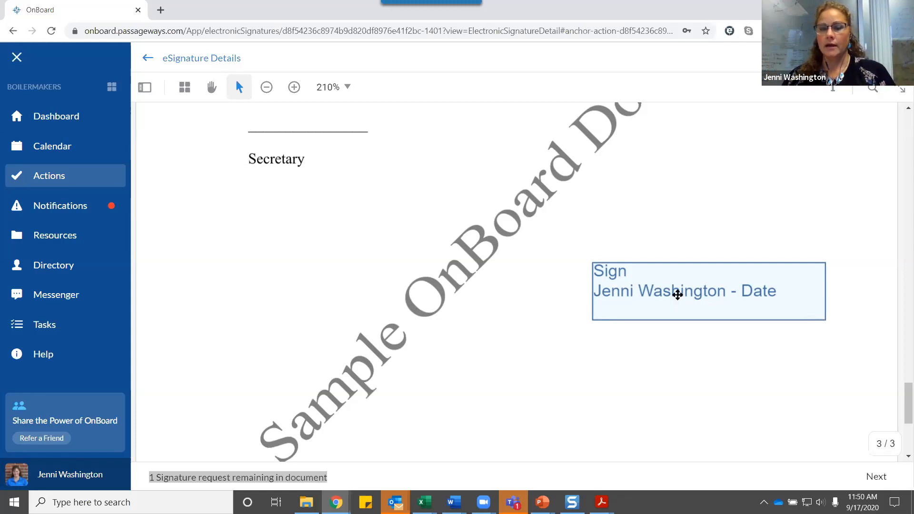
click(679, 300)
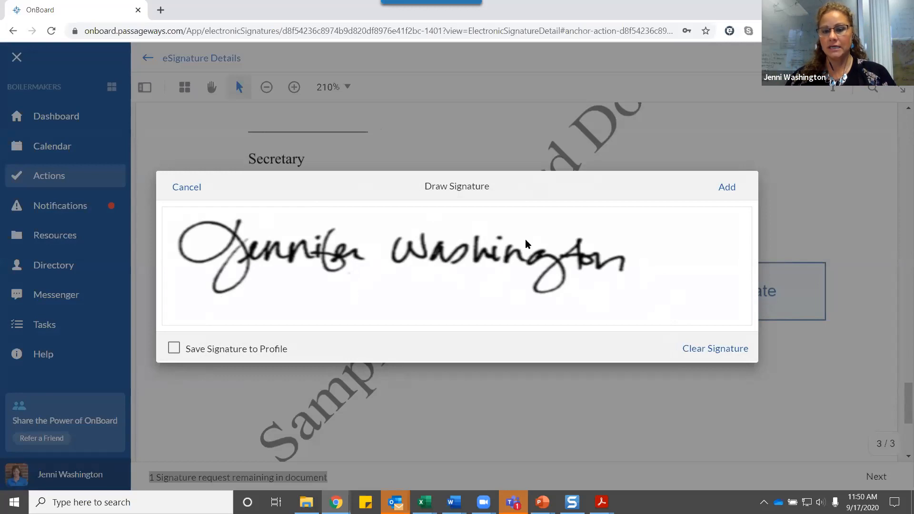
double_click(728, 192)
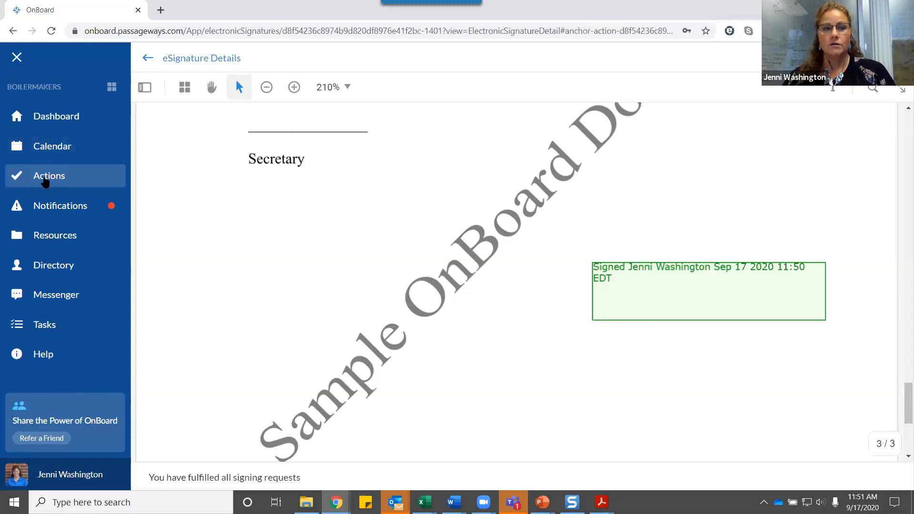
Step: Check the test eSignature's signature blocks for the signed block on page 3 and return to the eSignature details
click(150, 63)
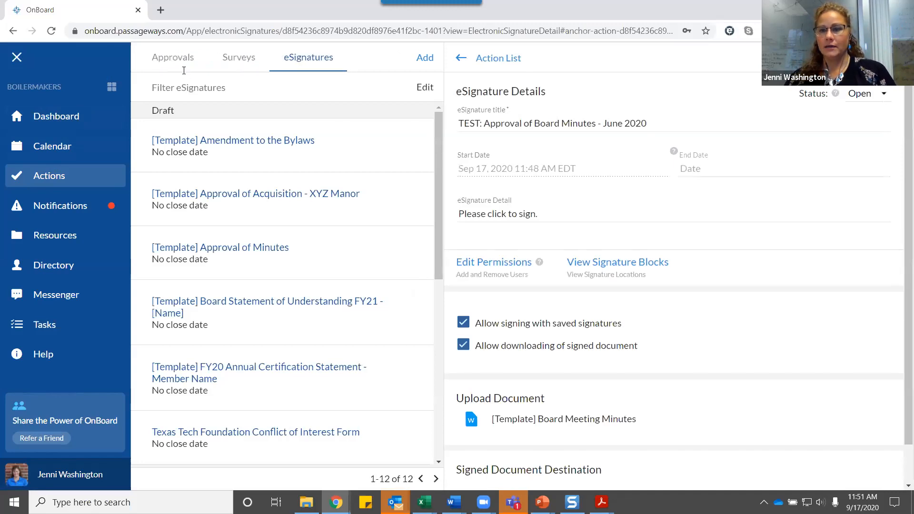
click(623, 267)
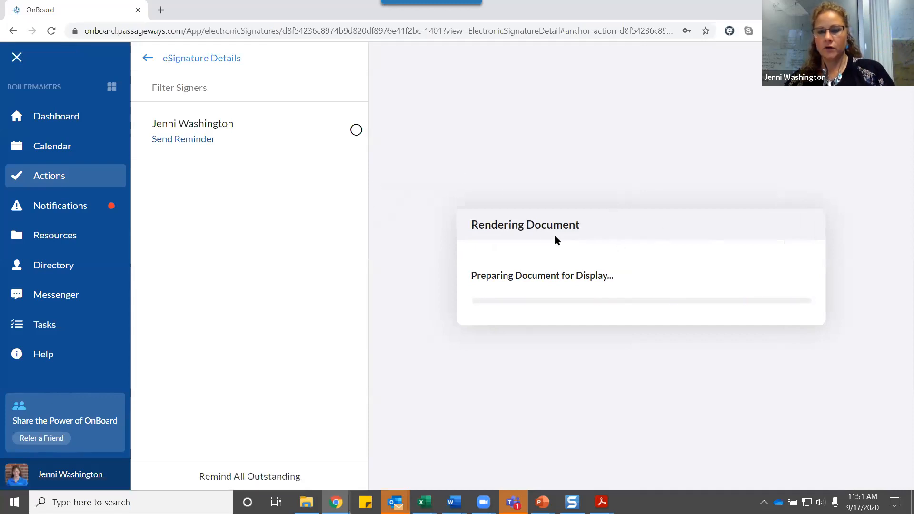
scroll(547, 233, down, 15)
scroll(570, 300, down, 10)
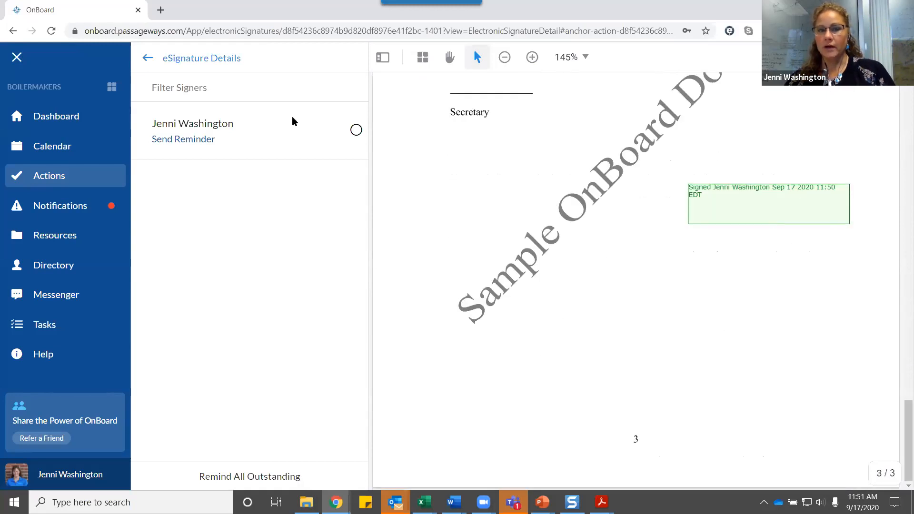
click(208, 60)
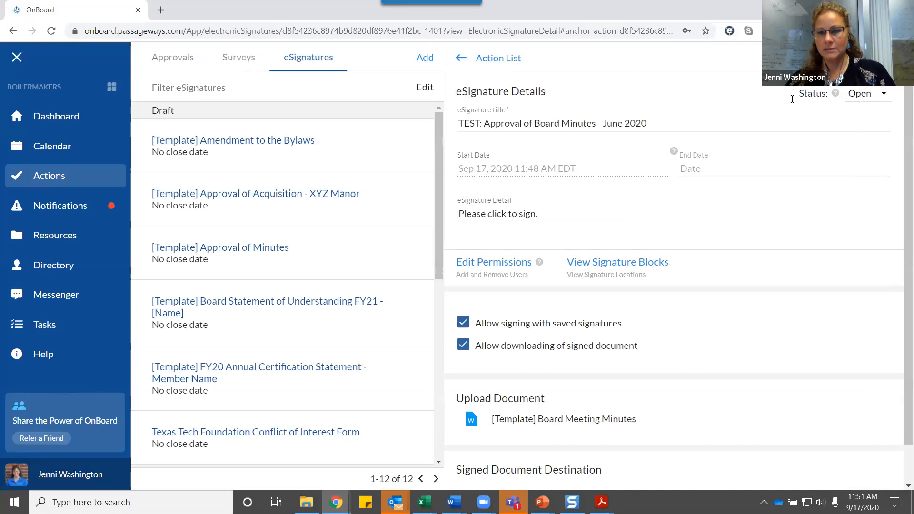
Step: Change the test eSignature's status from Open to Closed and confirm the change
click(881, 94)
click(849, 152)
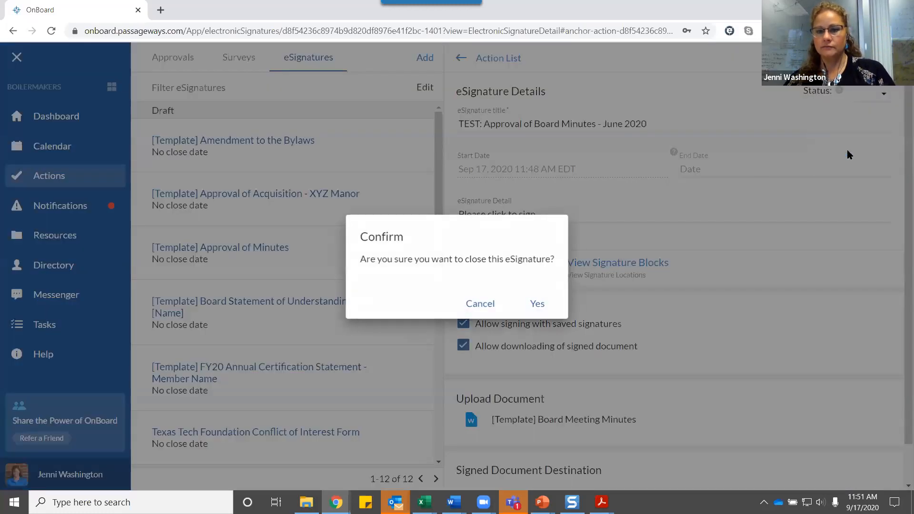
click(535, 304)
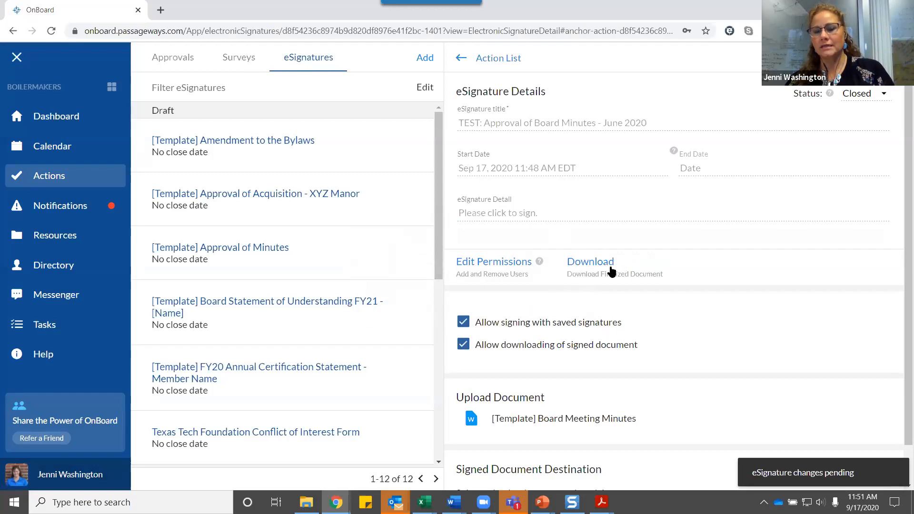
Step: Download the finalized minutes document, review the signature on page 3 of the PDF and close it
scroll(641, 270, down, 1)
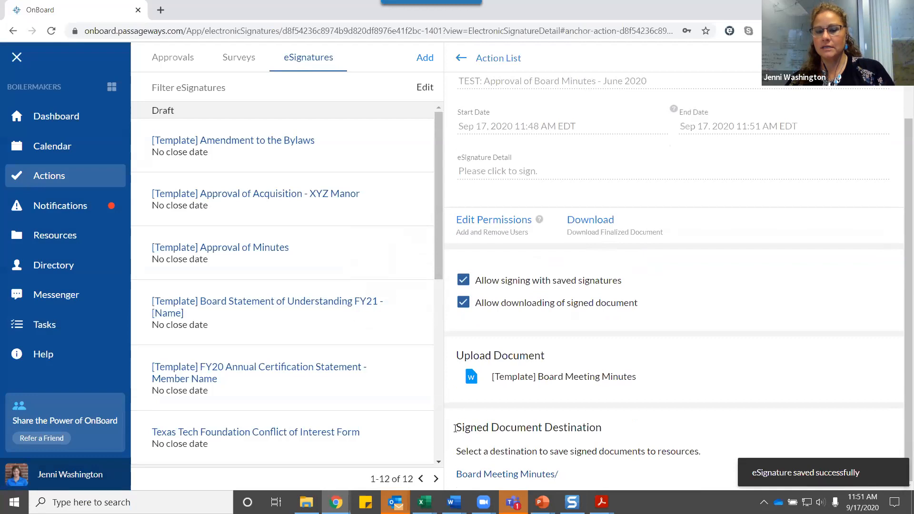
drag(457, 427, 607, 425)
click(629, 432)
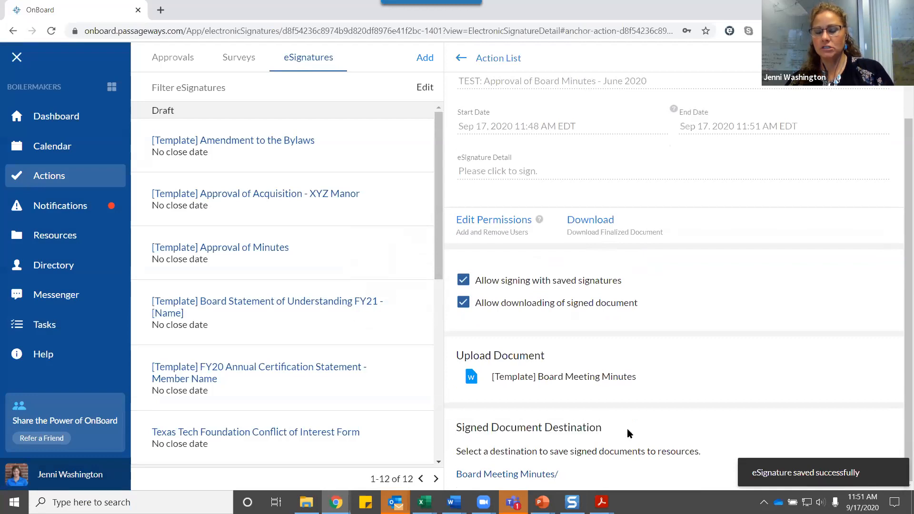
click(592, 221)
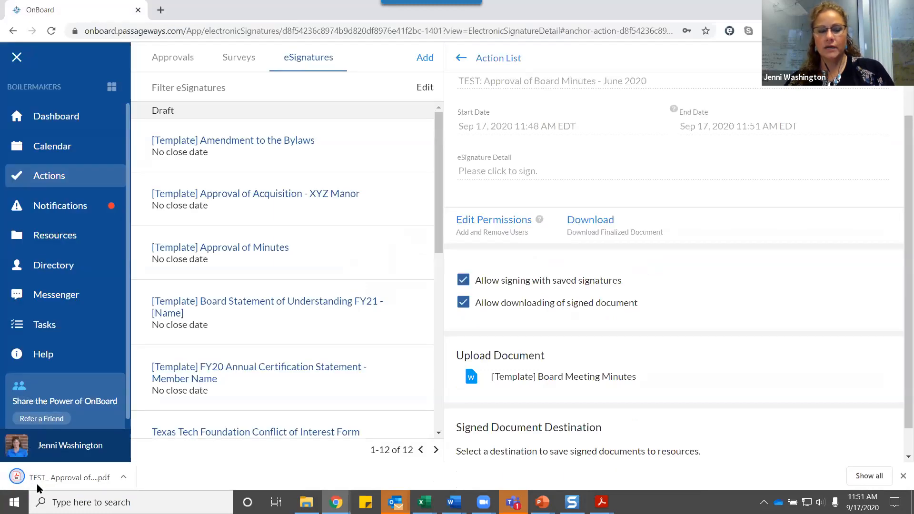
click(35, 479)
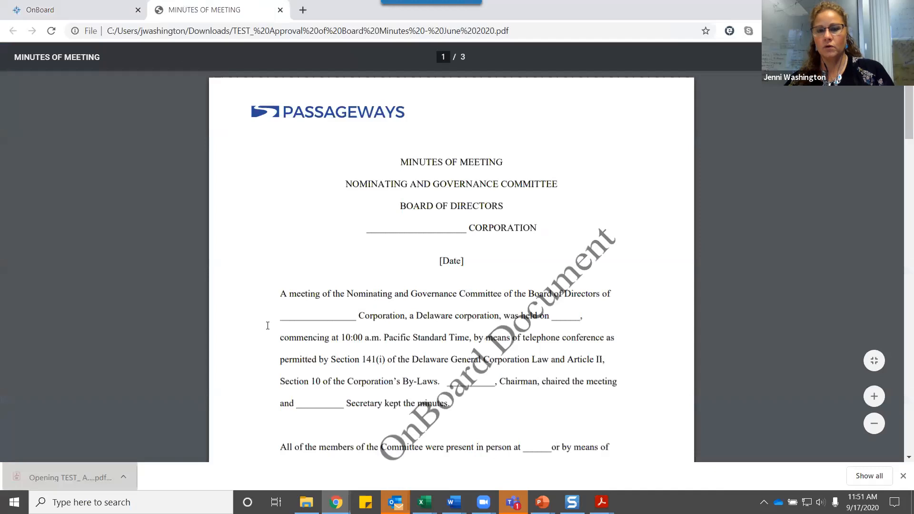
scroll(611, 338, down, 20)
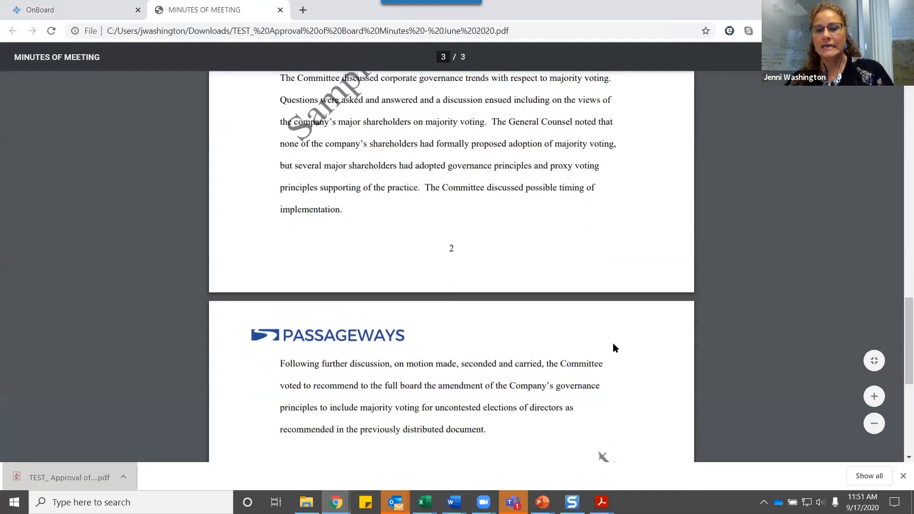
scroll(613, 343, down, 10)
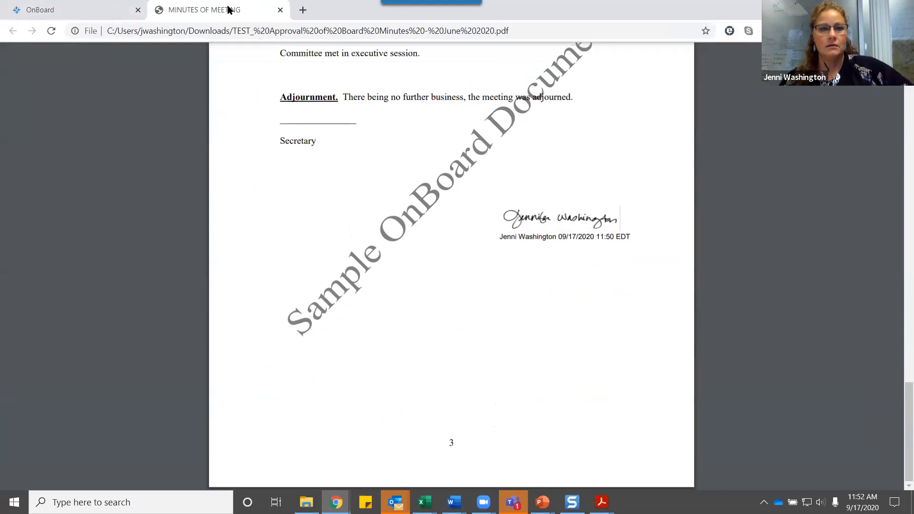
click(281, 9)
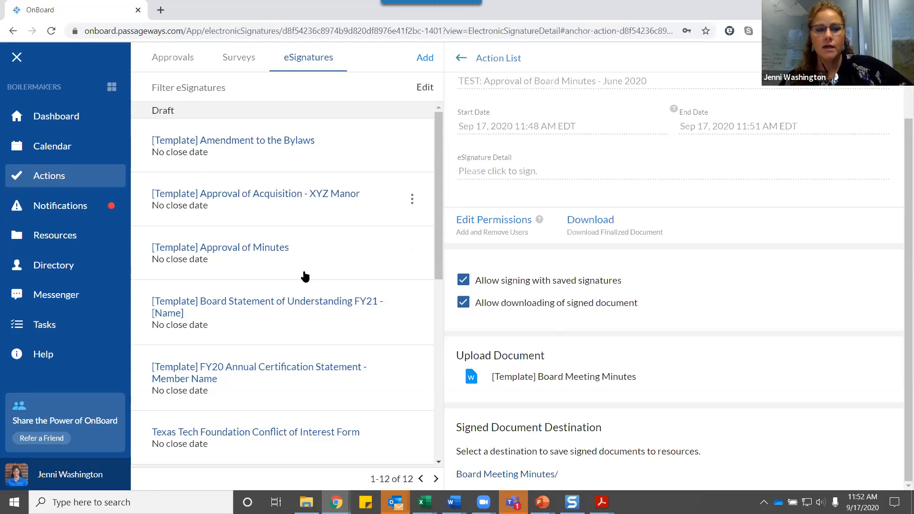
Step: Check the signed document destination and view the signed [Template] Board Meeting Minutes in the Board Meeting Minutes resources folder
drag(458, 427, 615, 433)
click(615, 432)
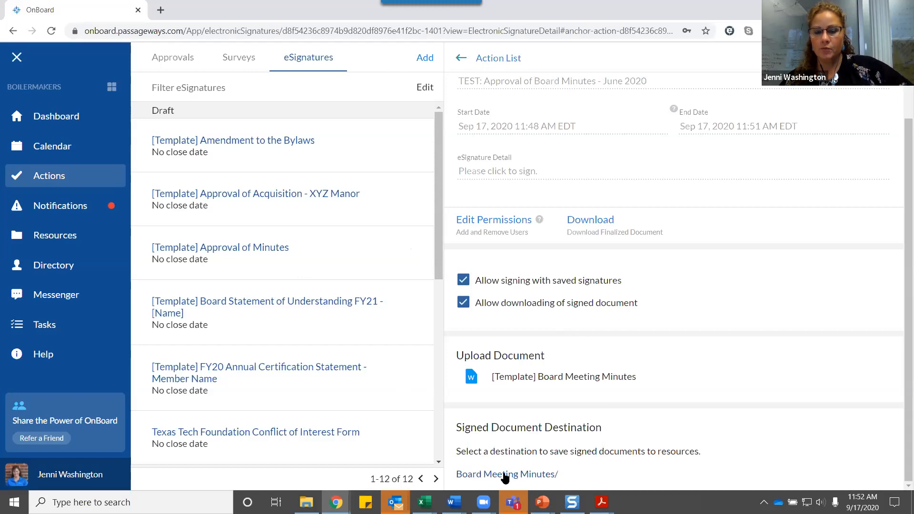
click(56, 236)
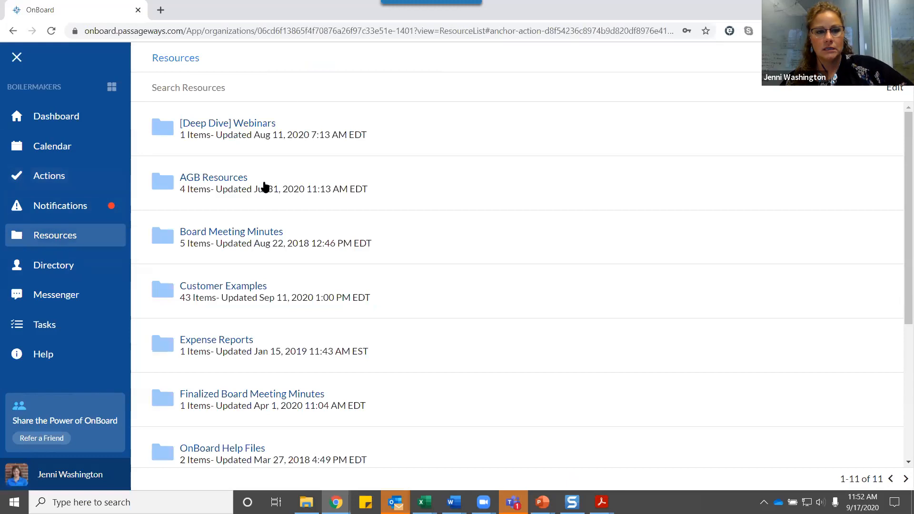
click(233, 233)
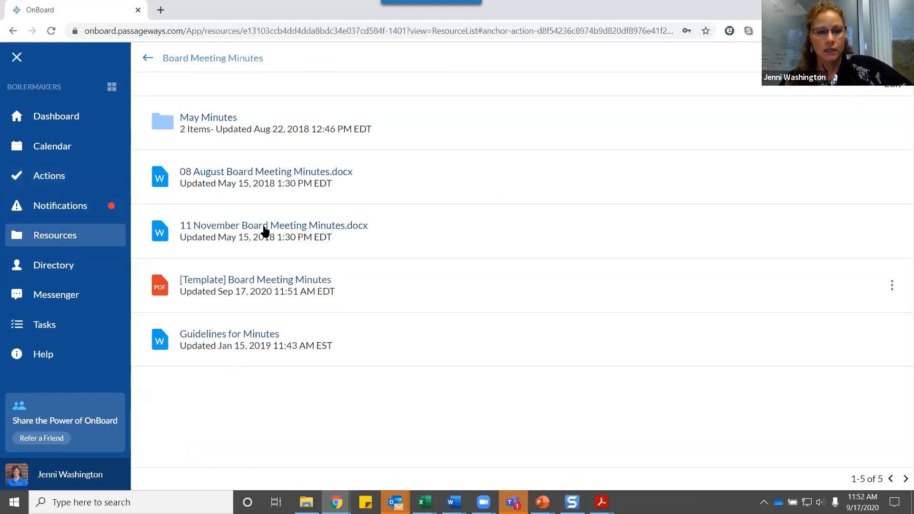
click(225, 284)
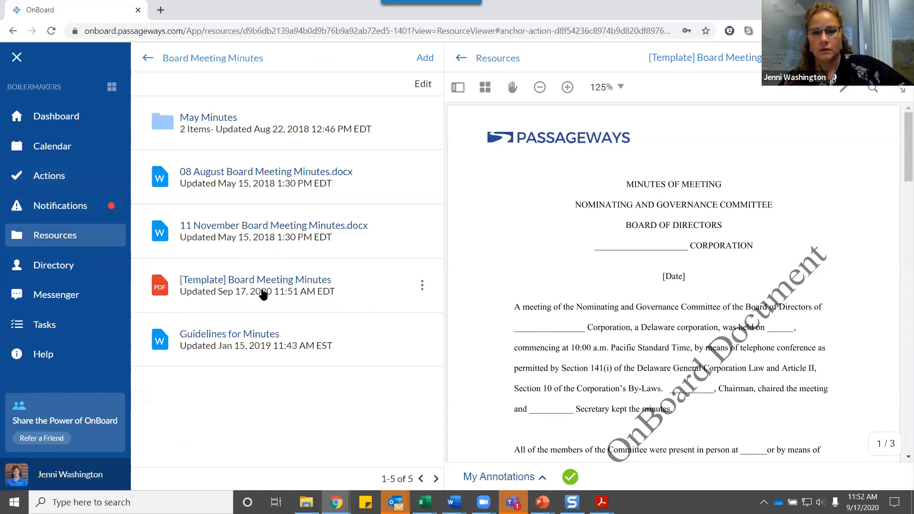
scroll(533, 316, down, 10)
scroll(535, 321, down, 10)
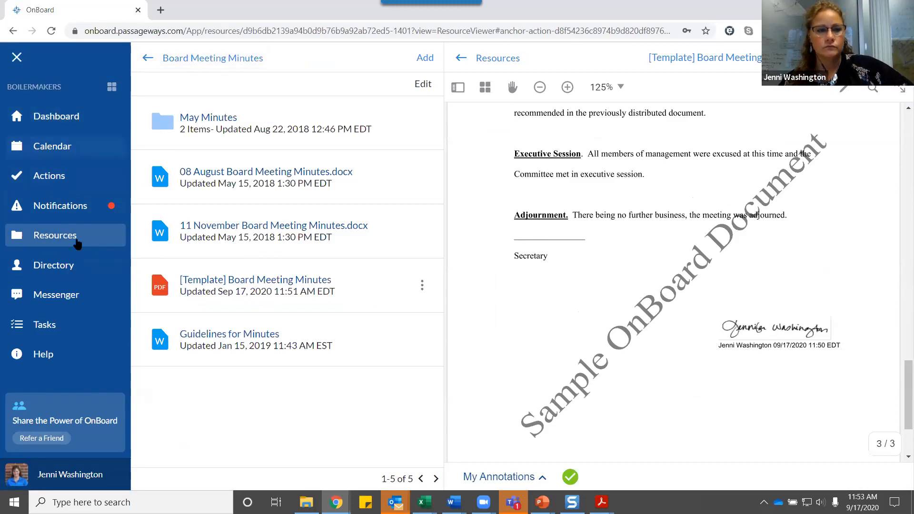
Step: Return to the eSignature actions and view the options available for the draft [Template] Board Statement of Understanding FY21 - [Name]
click(39, 172)
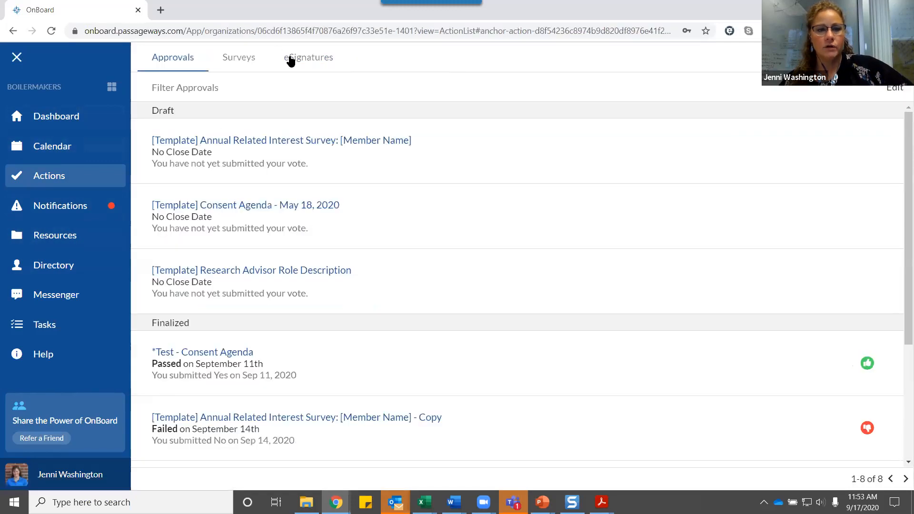
click(290, 61)
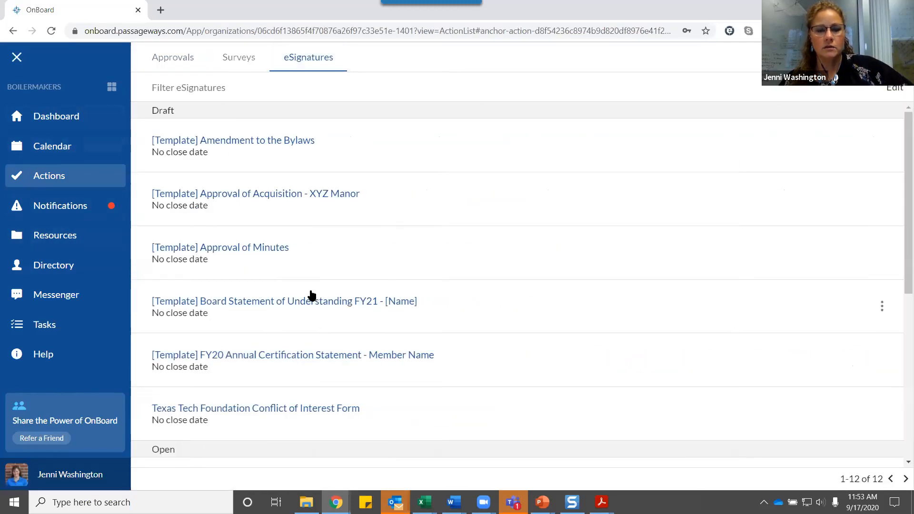
click(883, 307)
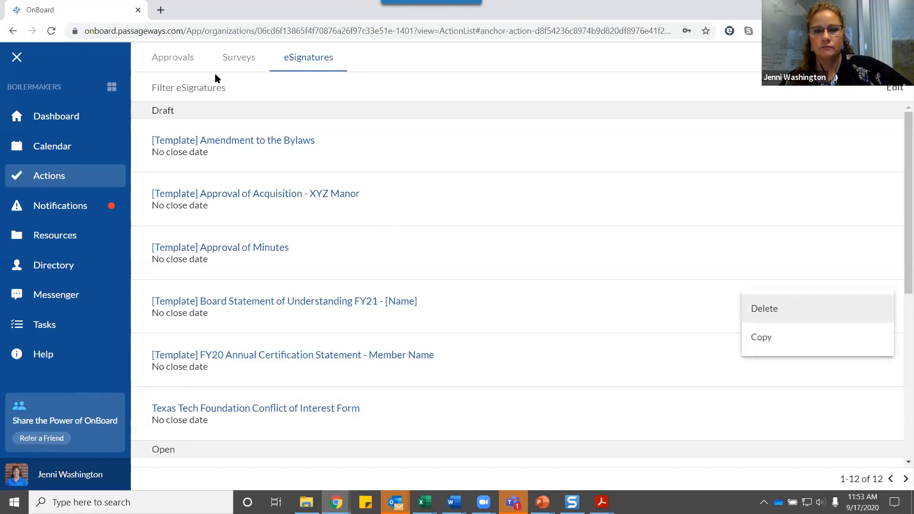
click(246, 91)
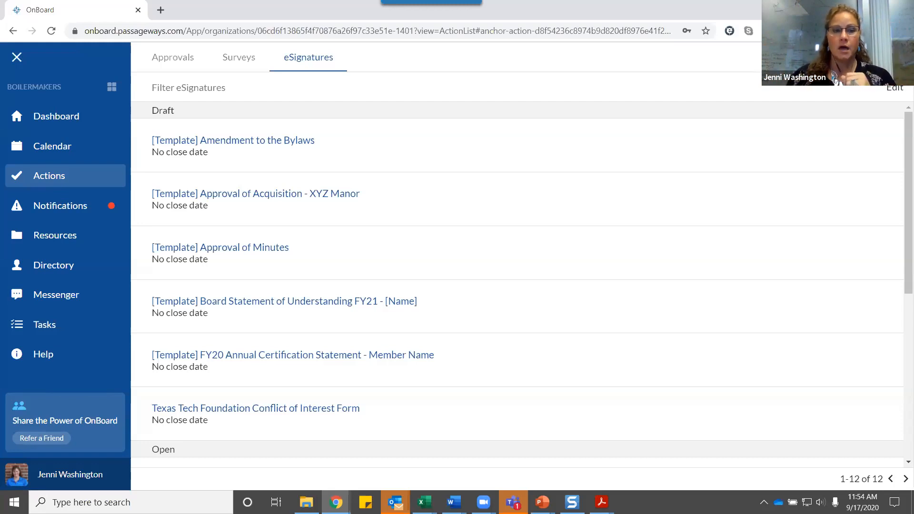
Step: View the details of the open eSignature [Template] Board Statement of Understanding FY21 - Bulk
click(240, 60)
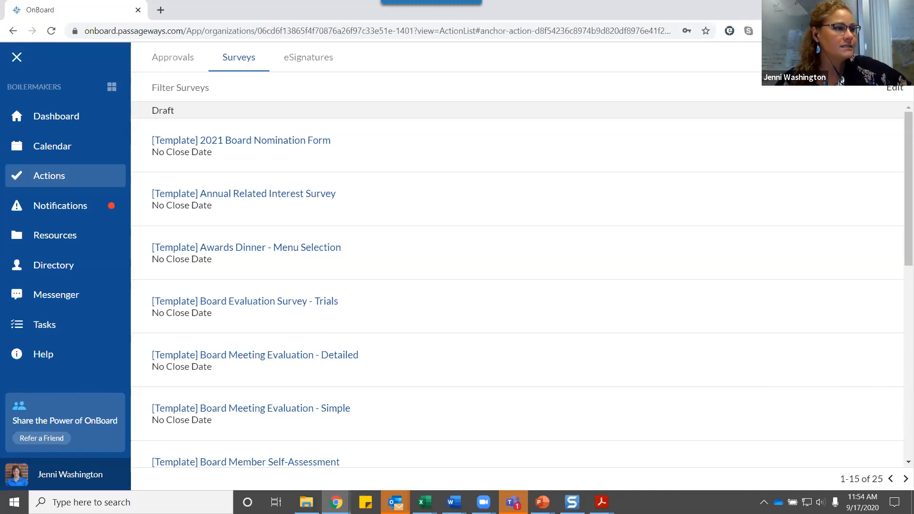
click(309, 60)
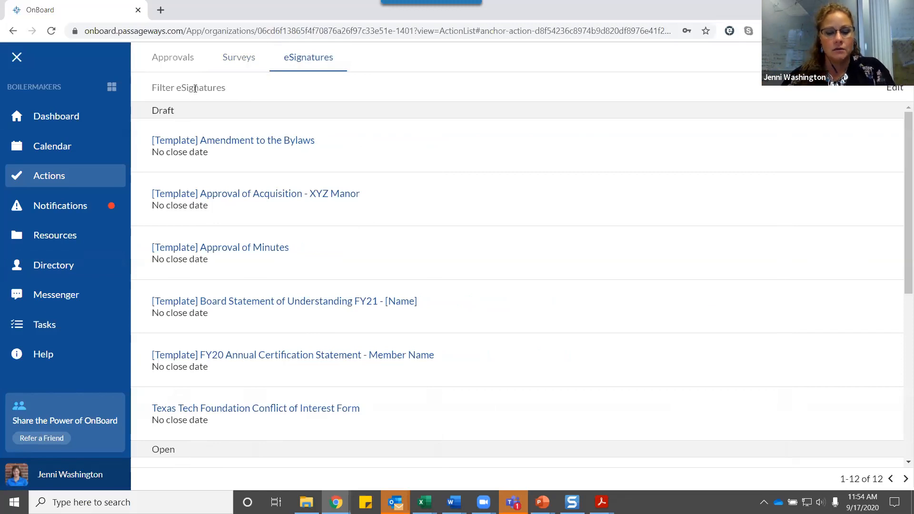
scroll(367, 239, down, 5)
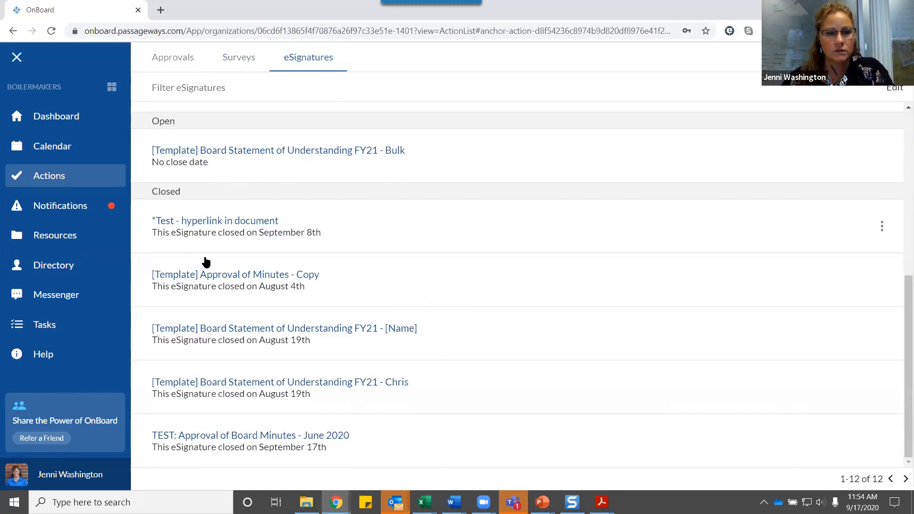
scroll(253, 159, up, 1)
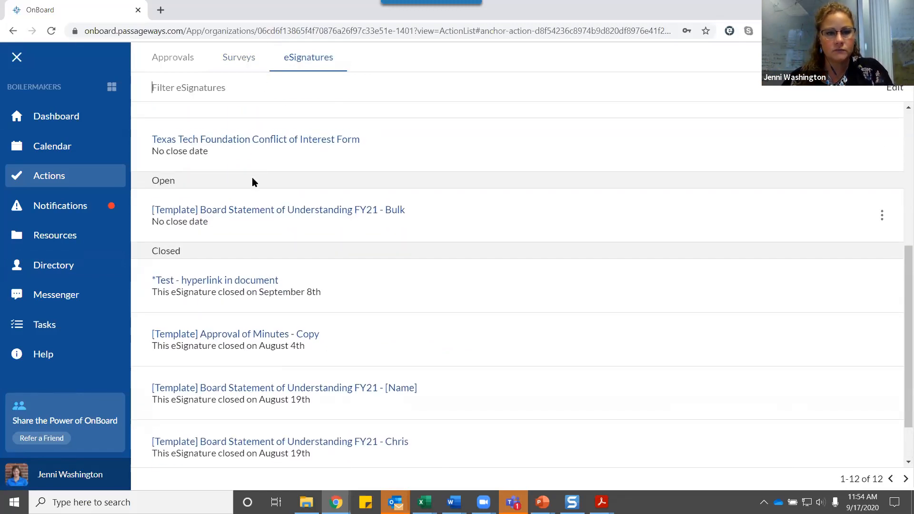
click(236, 207)
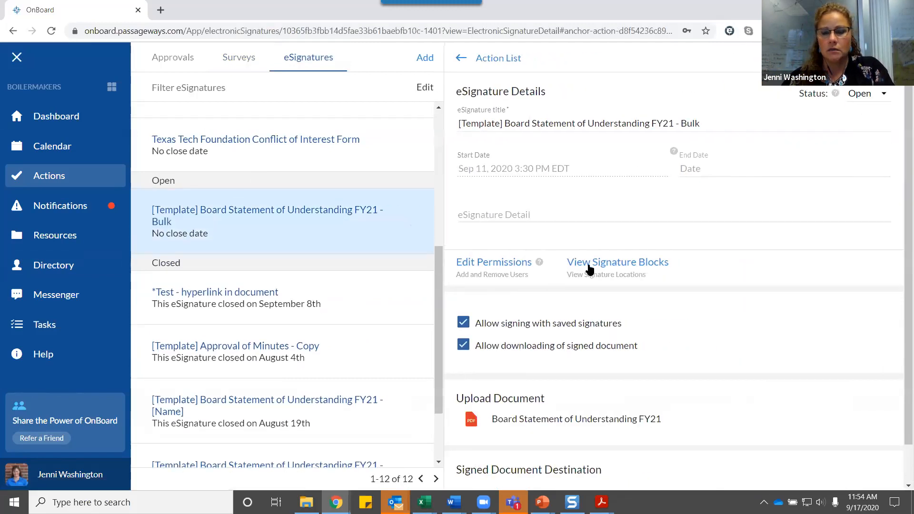
Step: View the signature blocks and signer list of the open bulk eSignature, check its status options and return to its details
click(587, 266)
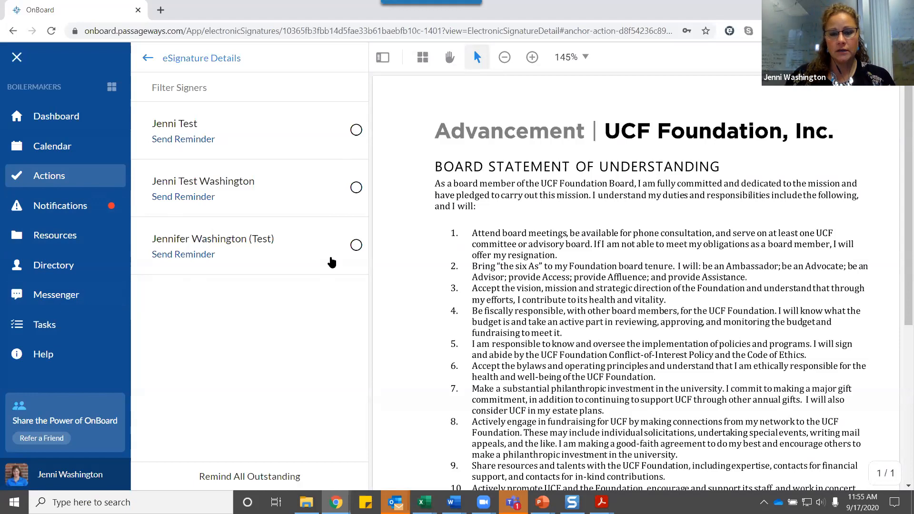
click(195, 60)
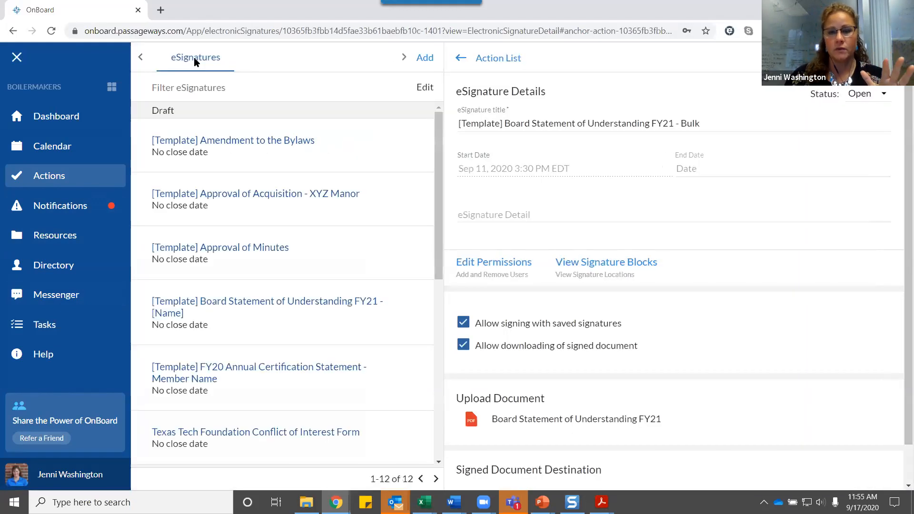
click(864, 93)
click(810, 153)
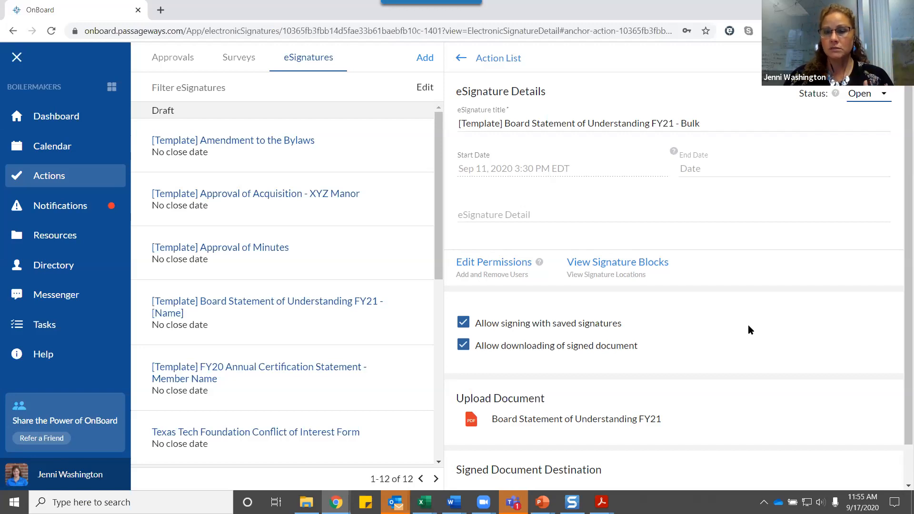
click(645, 265)
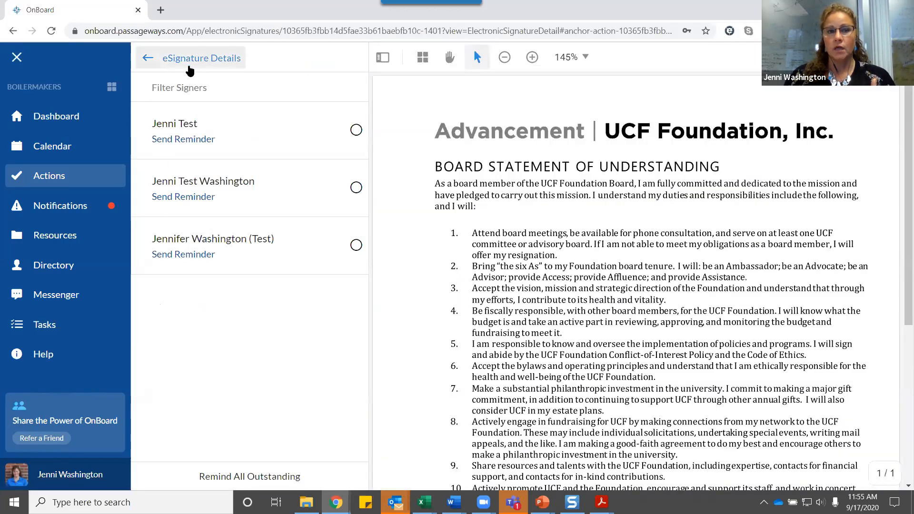
click(188, 64)
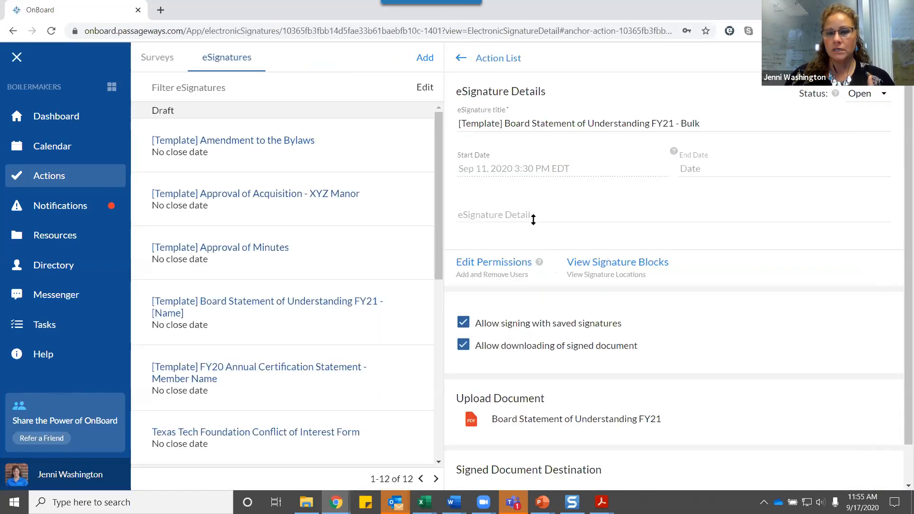
Step: Review the member roles in the bulk eSignature's permissions down to the signers and admin, and close the permissions
click(499, 264)
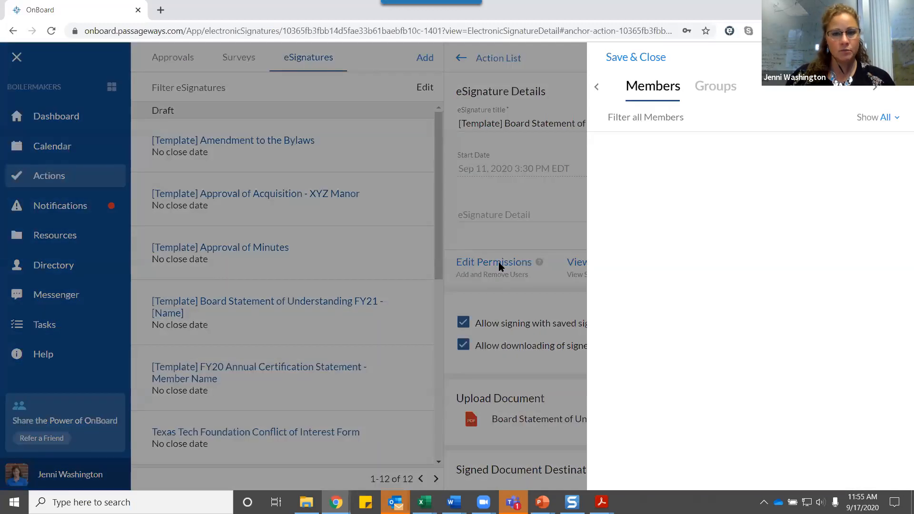
scroll(774, 282, down, 15)
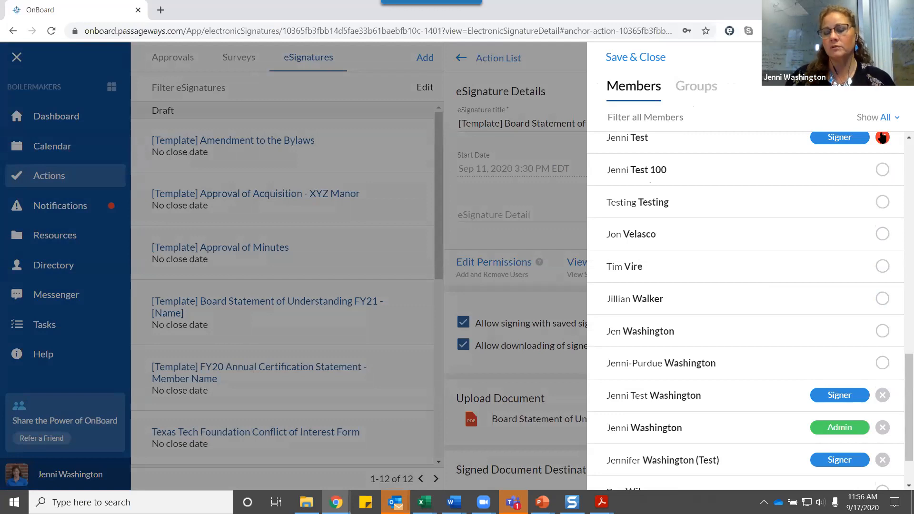
click(636, 57)
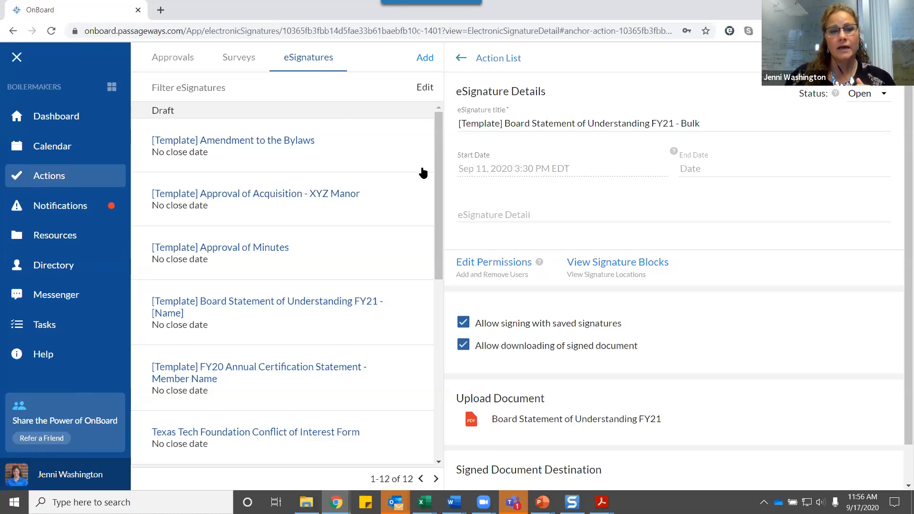
Step: Switch to the approval actions and look through the draft and finalized approvals
click(173, 57)
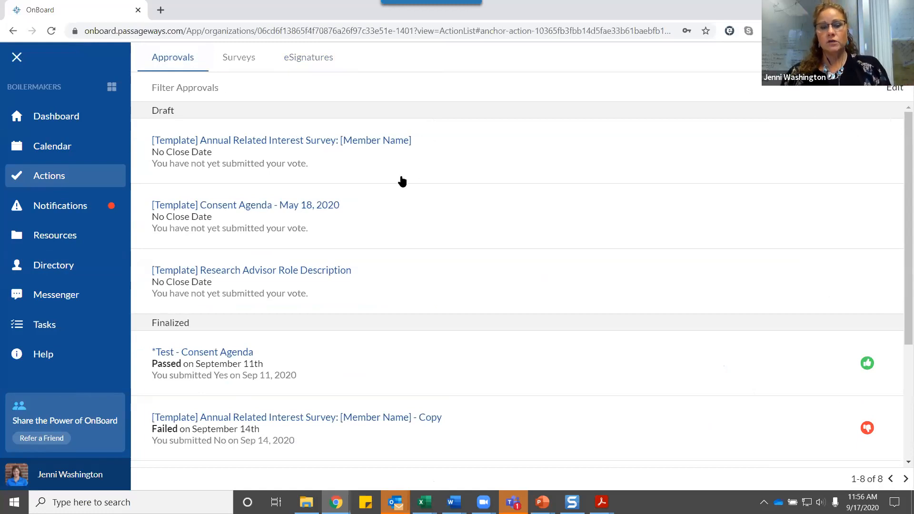
scroll(329, 237, down, 2)
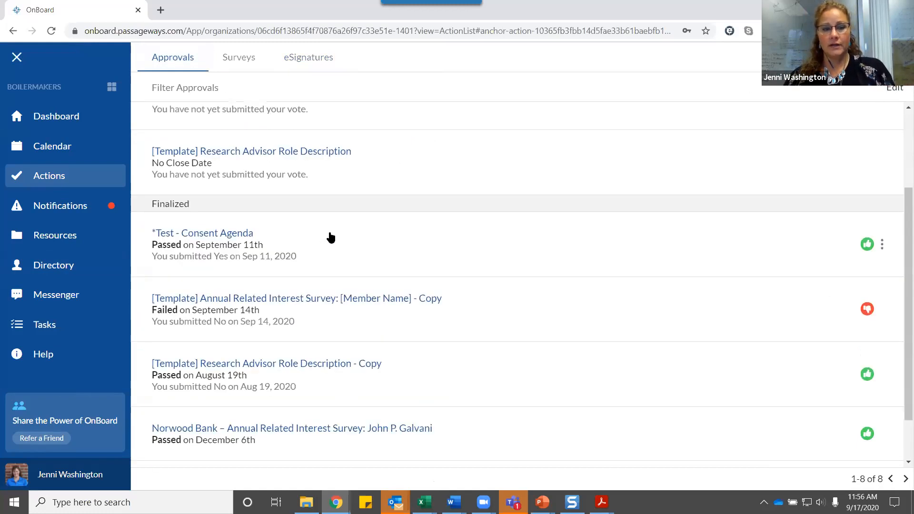
scroll(331, 237, up, 2)
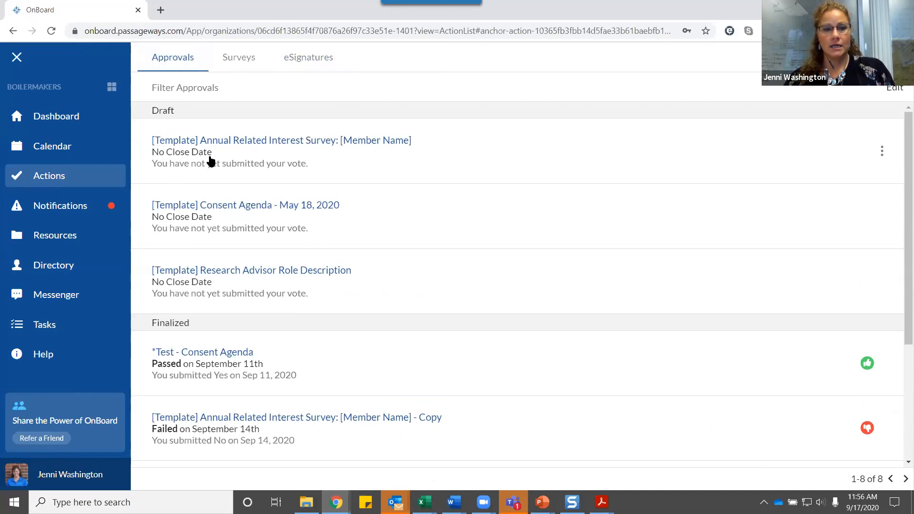
scroll(270, 240, down, 1)
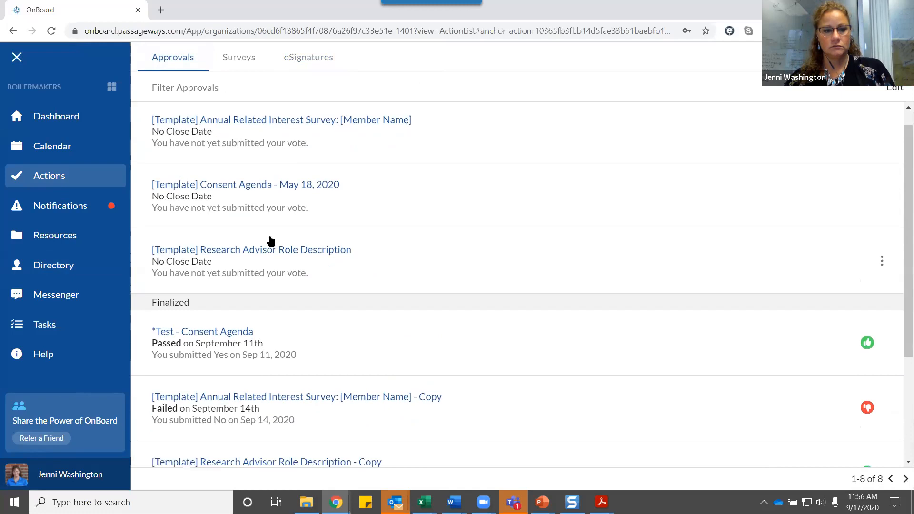
scroll(273, 237, down, 3)
scroll(318, 233, up, 3)
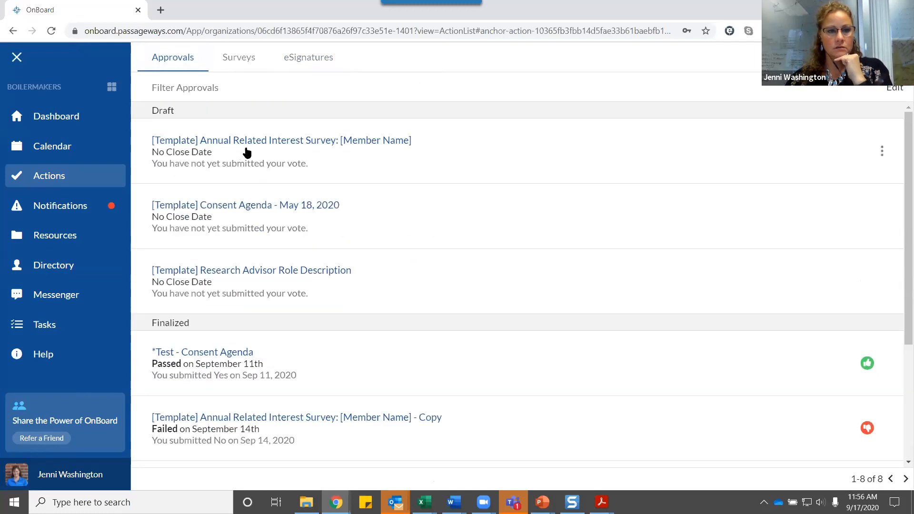
Step: View the draft approvals [Template] Research Advisor Role Description and [Template] Consent Agenda - May 18, 2020, including the latter's description text
click(225, 275)
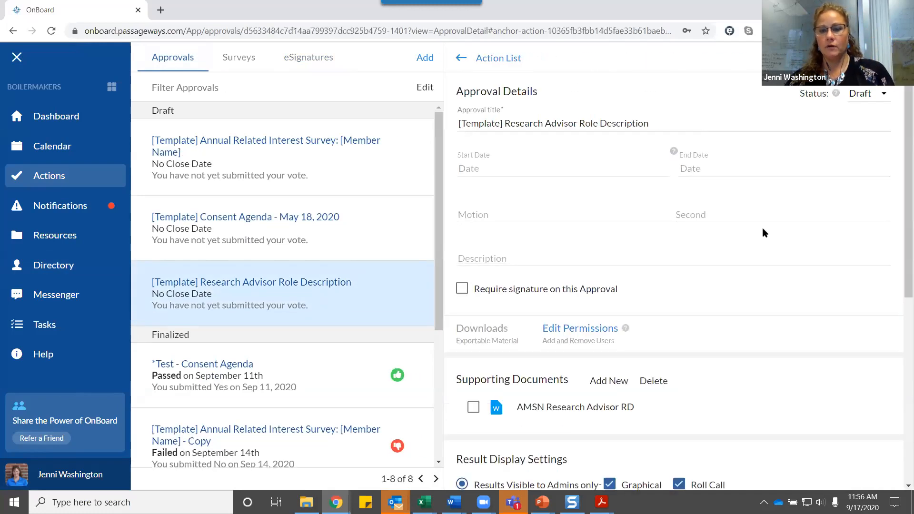
scroll(659, 300, down, 3)
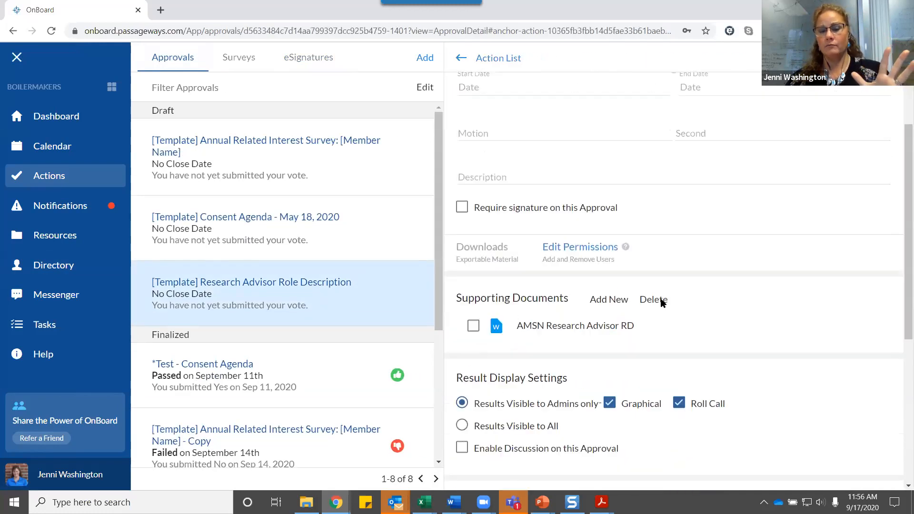
scroll(662, 302, up, 3)
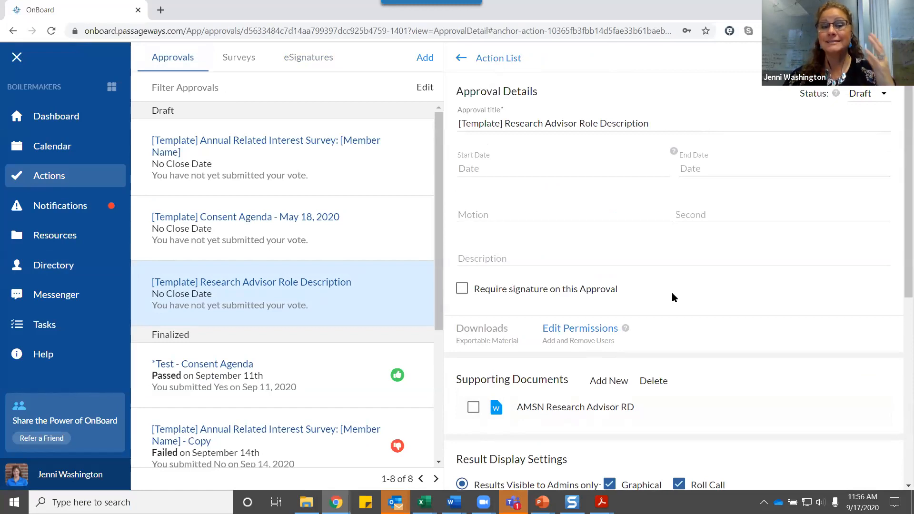
click(333, 232)
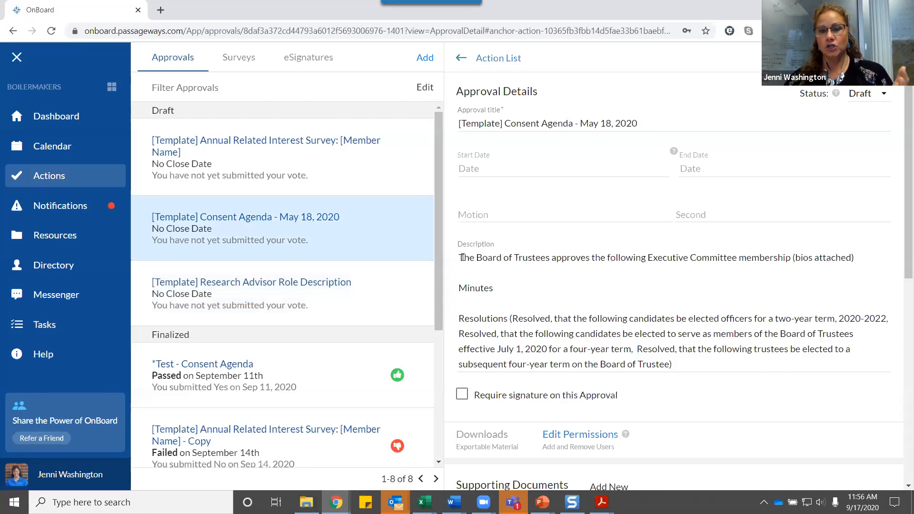
click(501, 258)
key(ctrl+a)
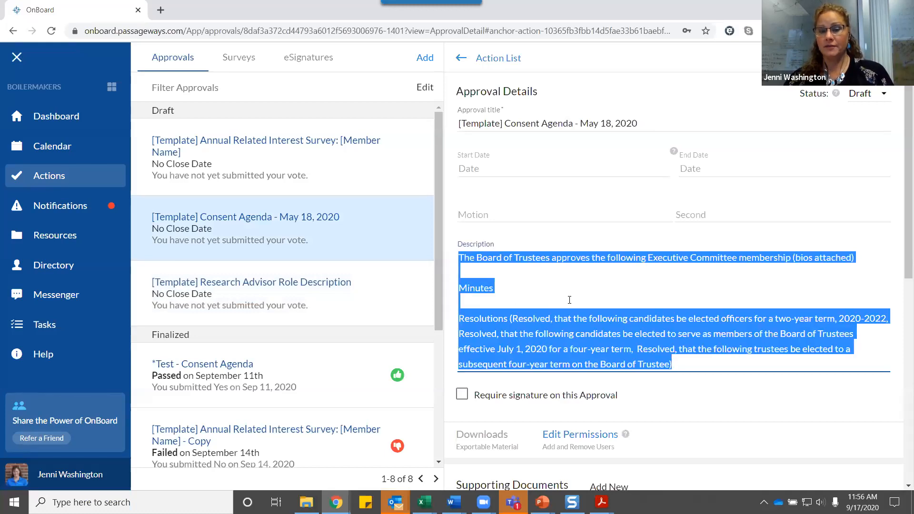
click(598, 302)
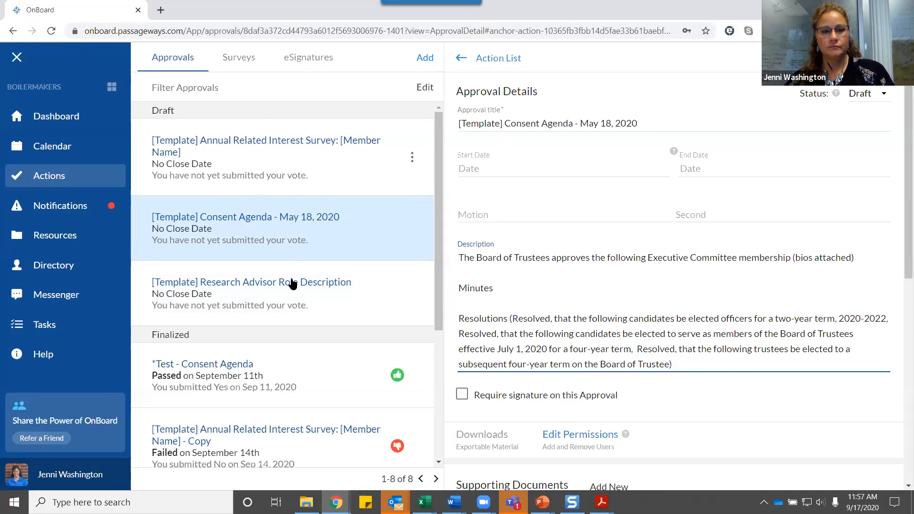
Step: Make a copy of the draft approval [Template] Research Advisor Role Description
click(284, 294)
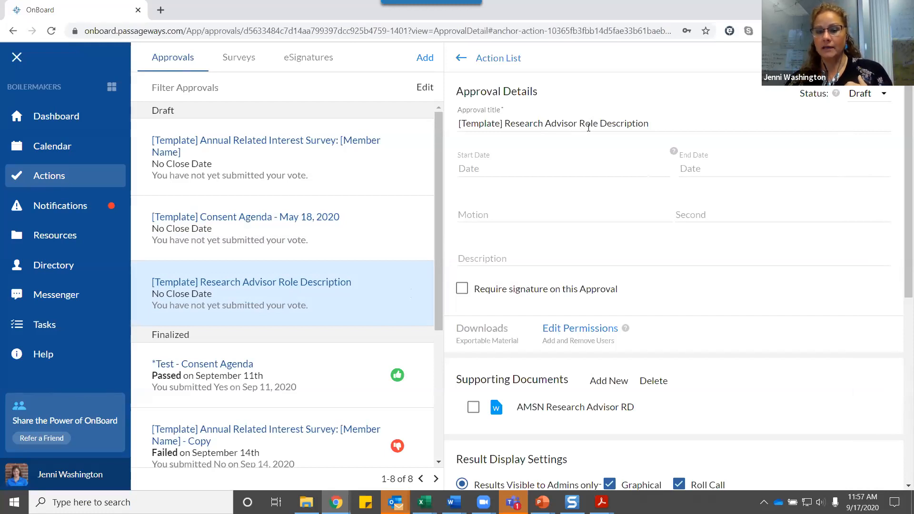
click(410, 294)
click(316, 299)
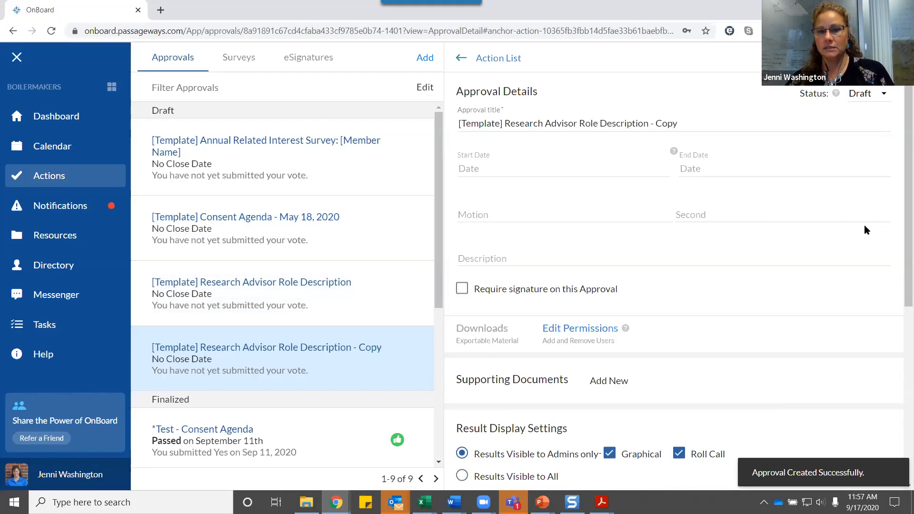
Step: Retitle the copied approval as [Test] Research Advisor Role Description
click(655, 124)
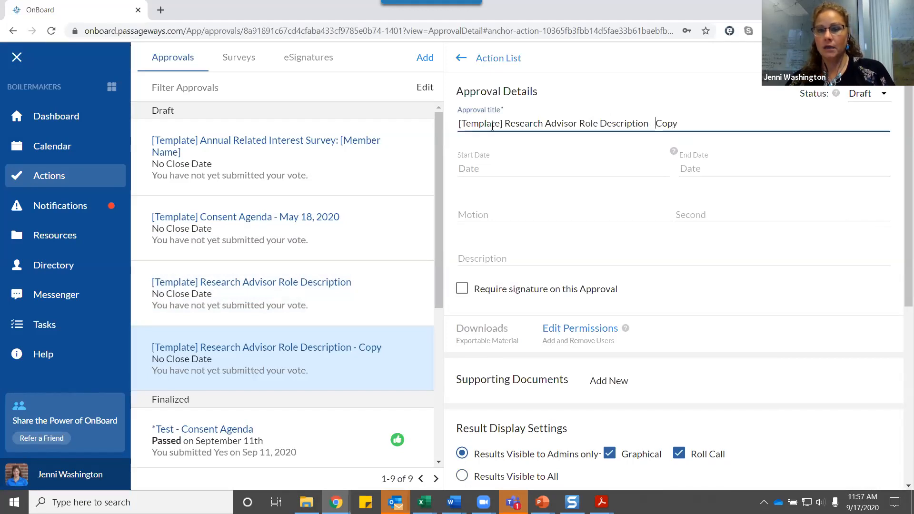
drag(465, 125, 498, 124)
key(BackSpace)
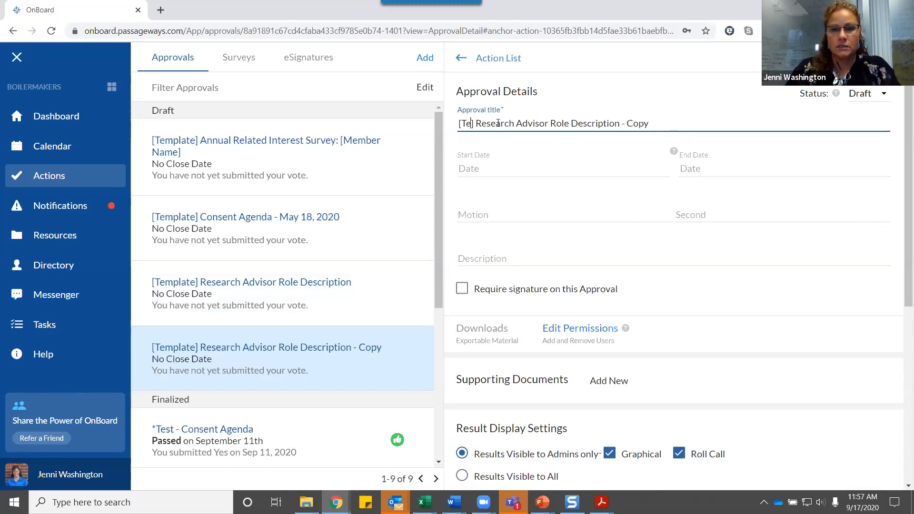
text(st)
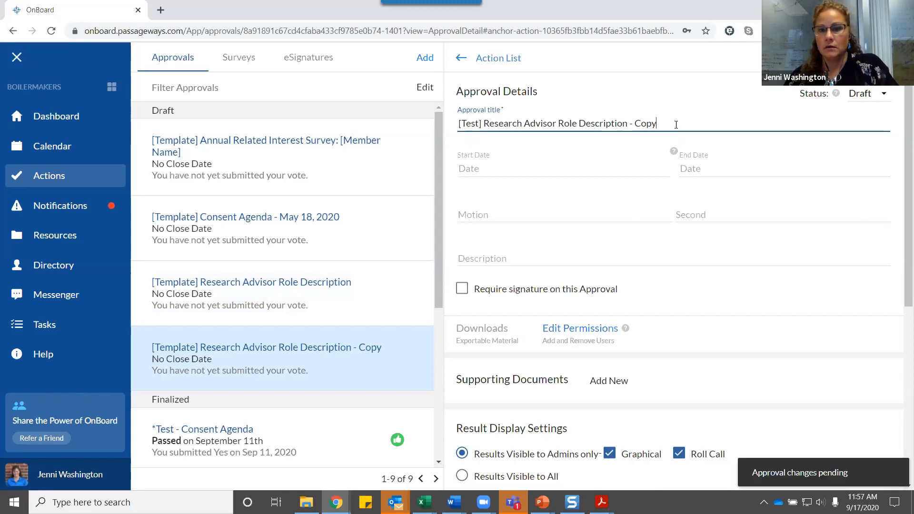
key(BackSpace)
key(BackSpace)
key(BackSpace)
key(BackSpace)
key(BackSpace)
key(BackSpace)
key(BackSpace)
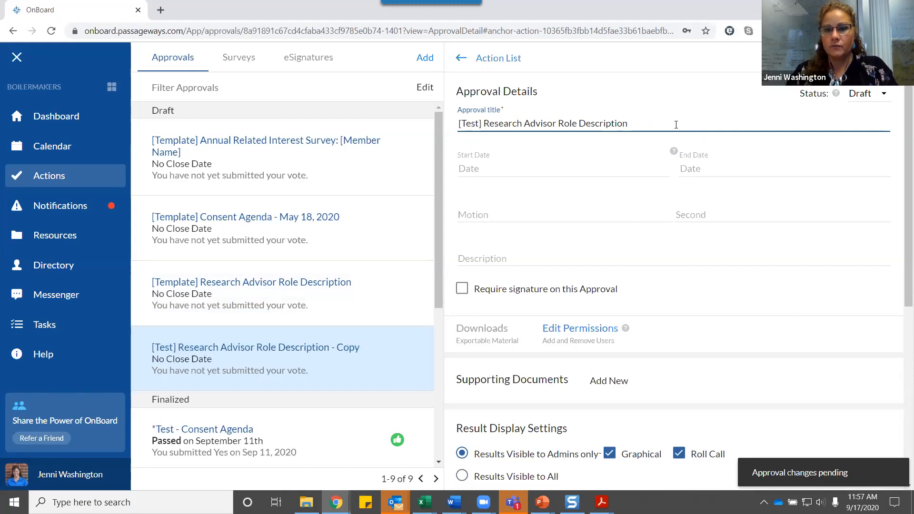
click(478, 254)
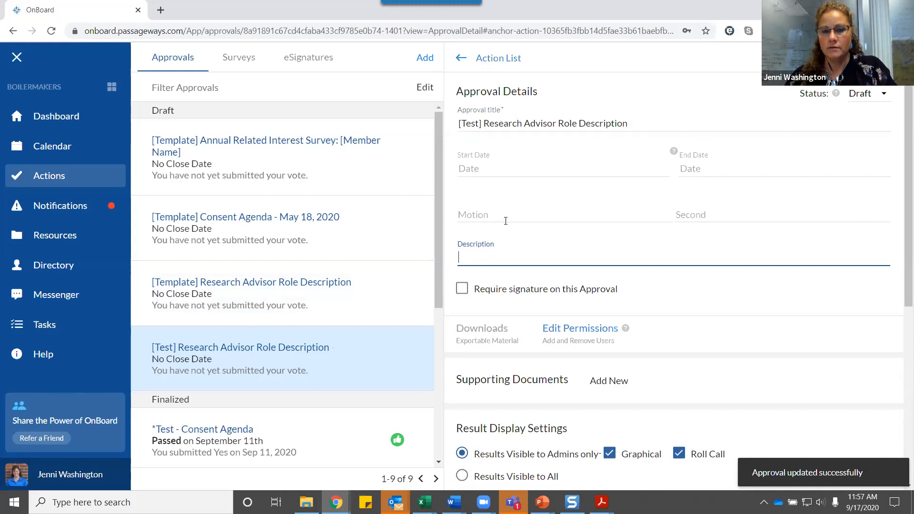
Step: Turn on the signature requirement for the test approval and turn it off again
click(512, 299)
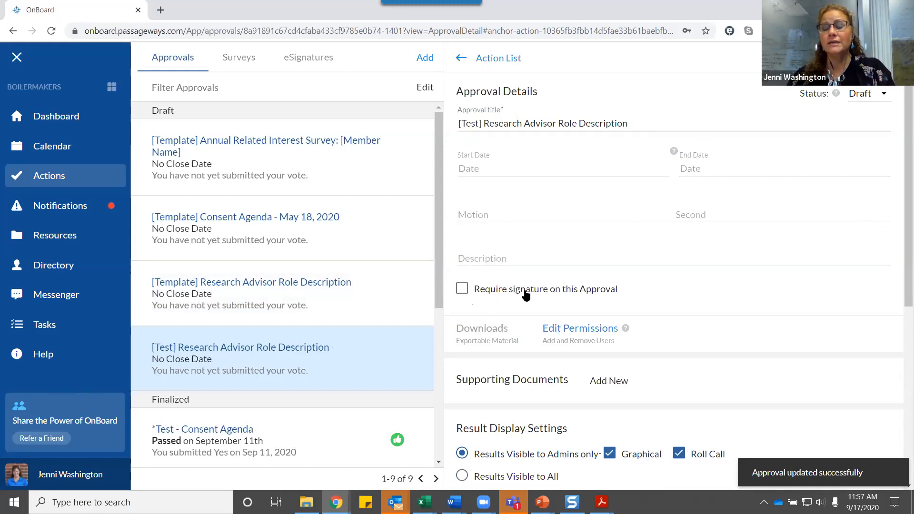
click(462, 289)
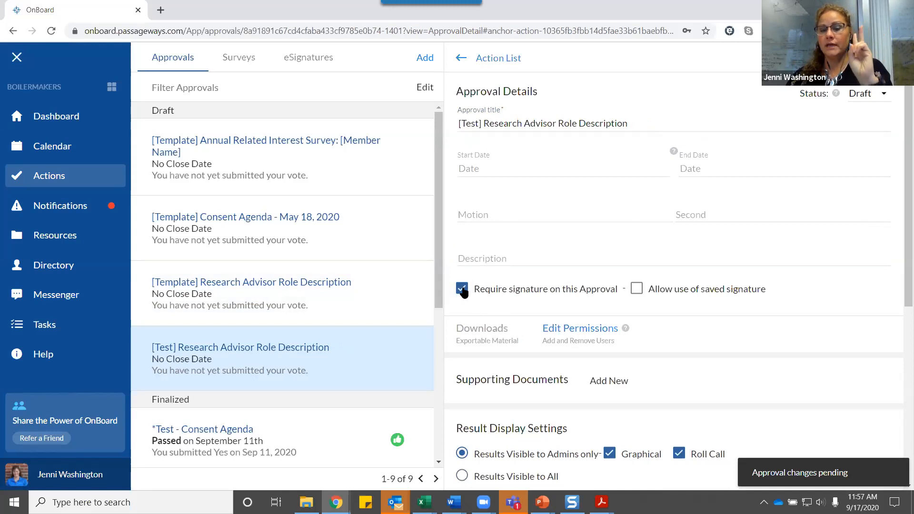
click(469, 291)
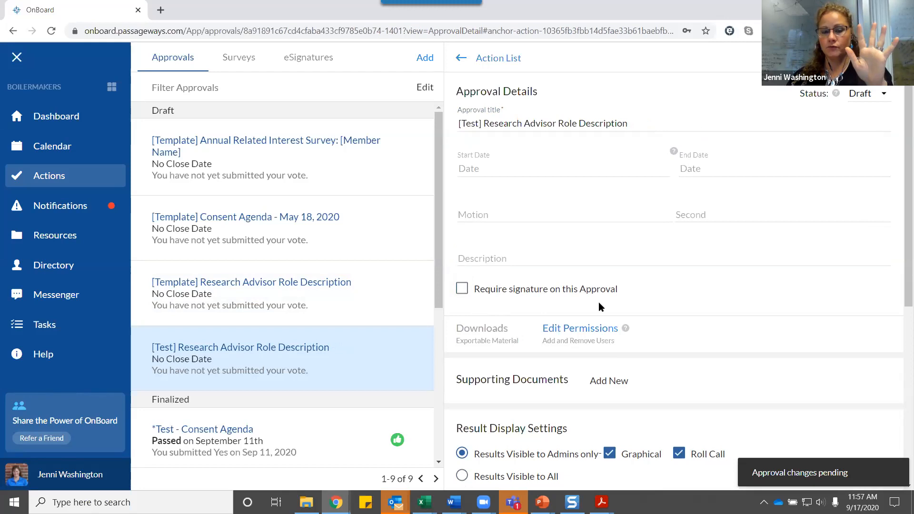
Step: Attach the AMSN Research Advisor RD Word document from the Customer Emails folder as a supporting document of the test approval
scroll(685, 276, down, 3)
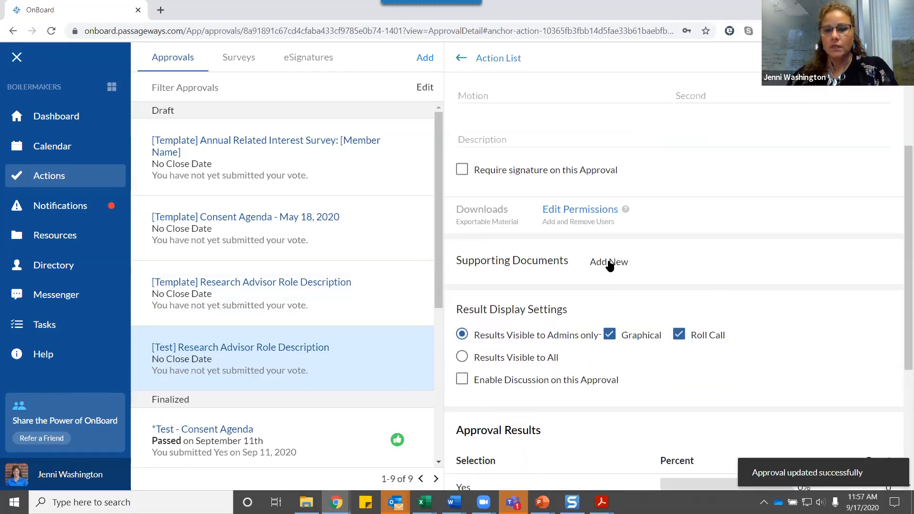
scroll(624, 267, up, 3)
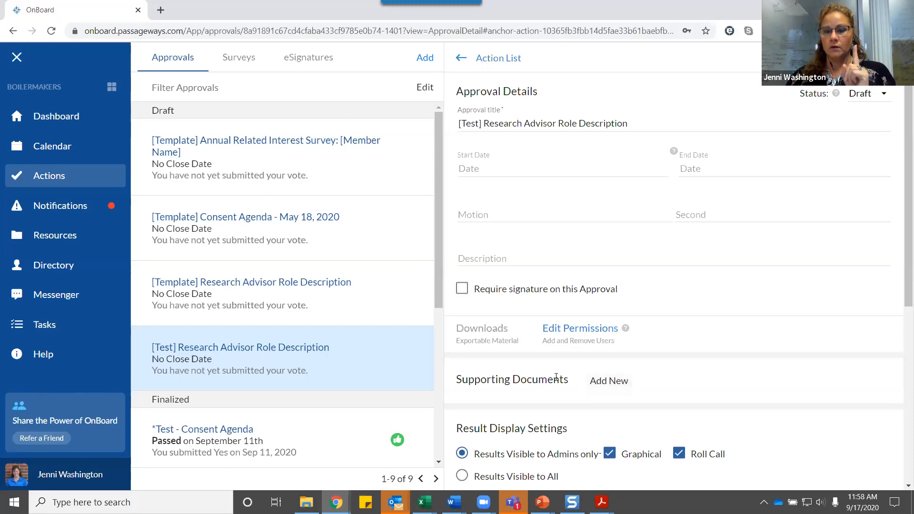
click(610, 385)
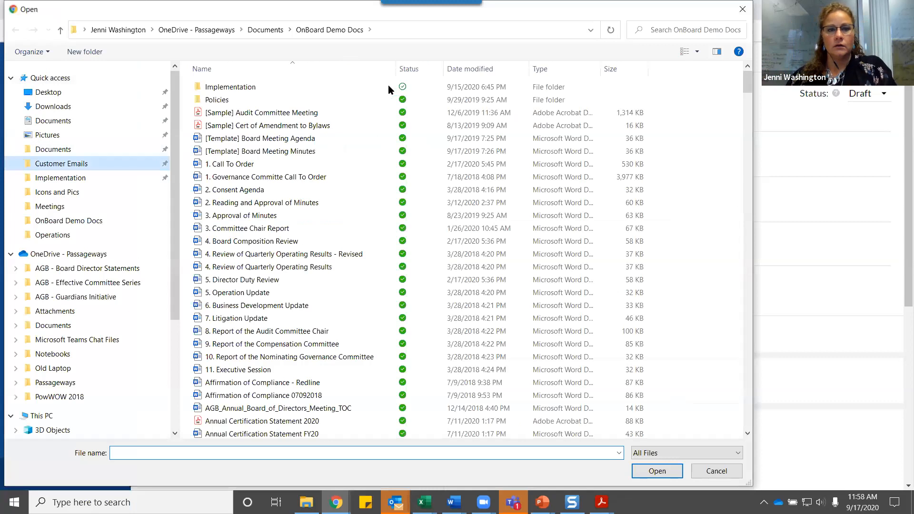
click(259, 69)
scroll(304, 176, down, 4)
scroll(305, 177, down, 5)
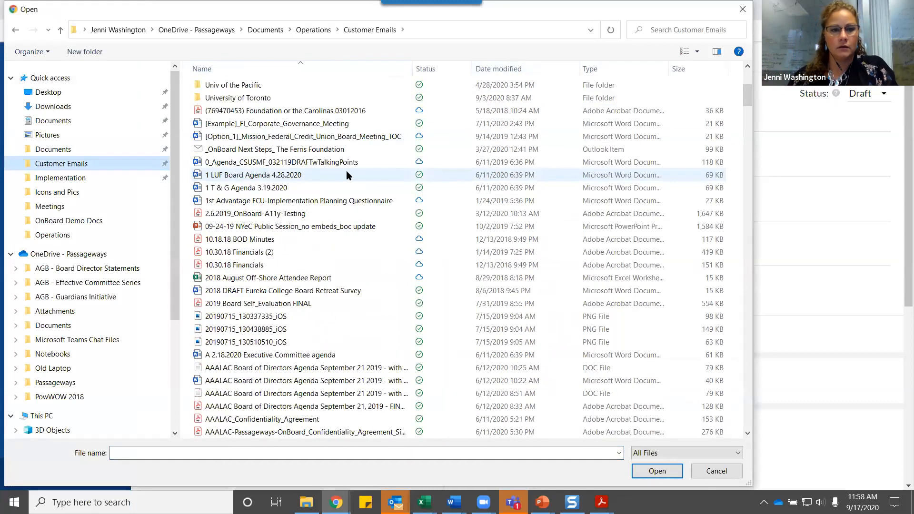
scroll(312, 141, down, 5)
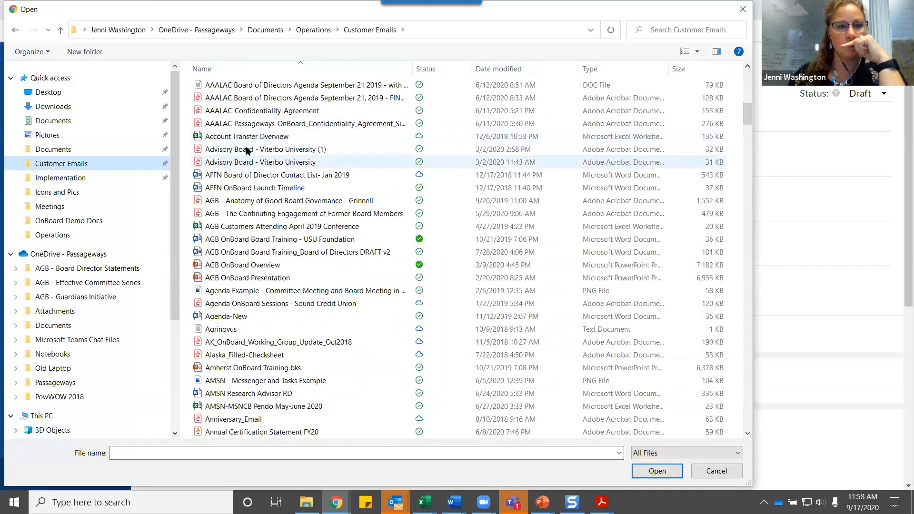
scroll(263, 141, down, 3)
scroll(263, 146, down, 4)
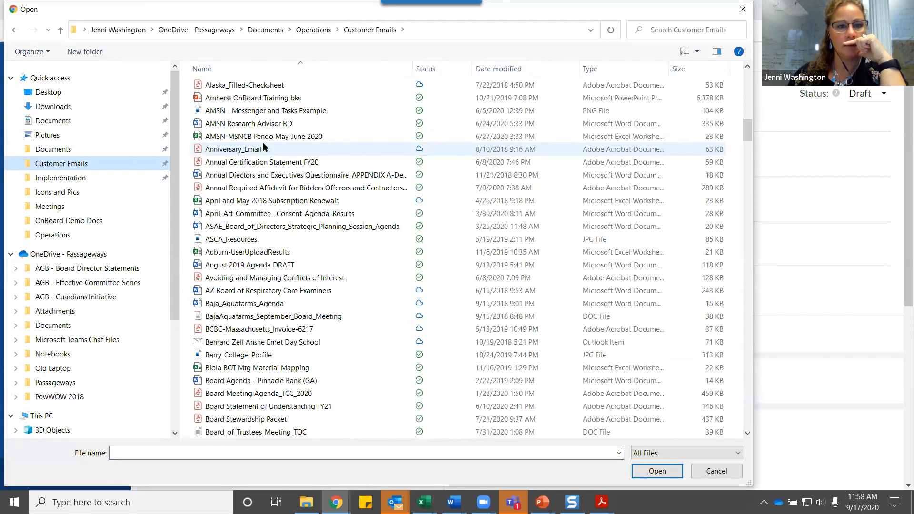
scroll(250, 195, up, 2)
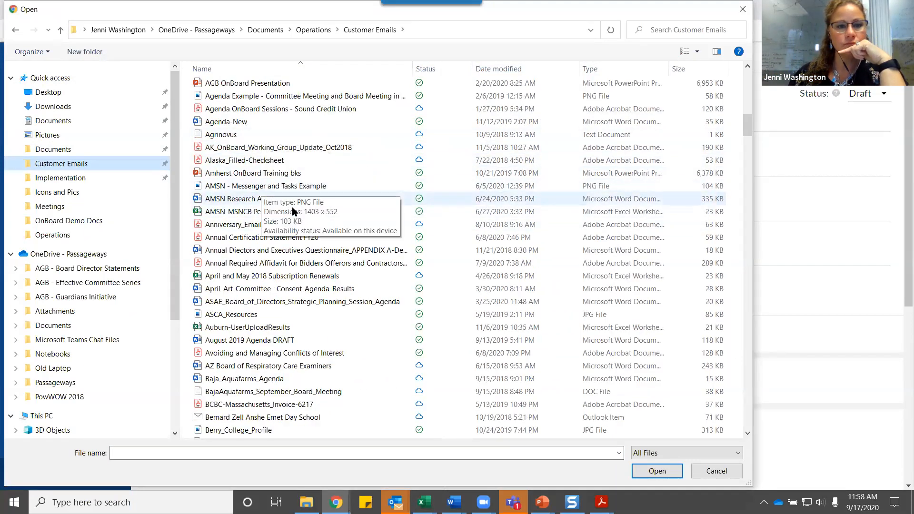
click(266, 201)
double_click(267, 202)
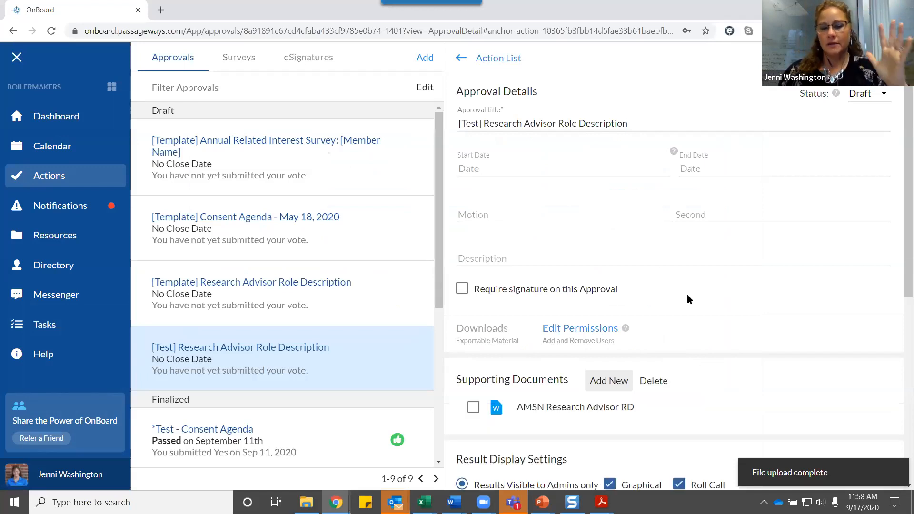
Step: Make the test approval's results visible to all and enable discussion on it
scroll(742, 298, down, 6)
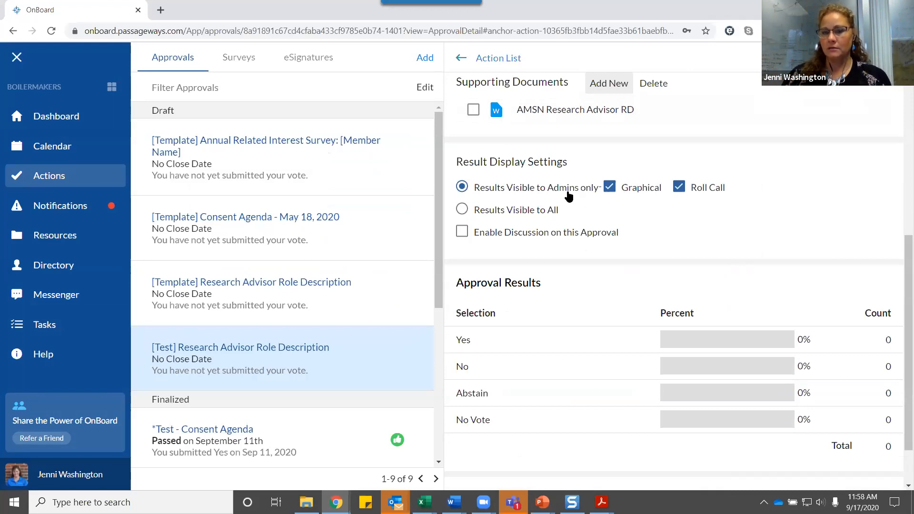
click(462, 210)
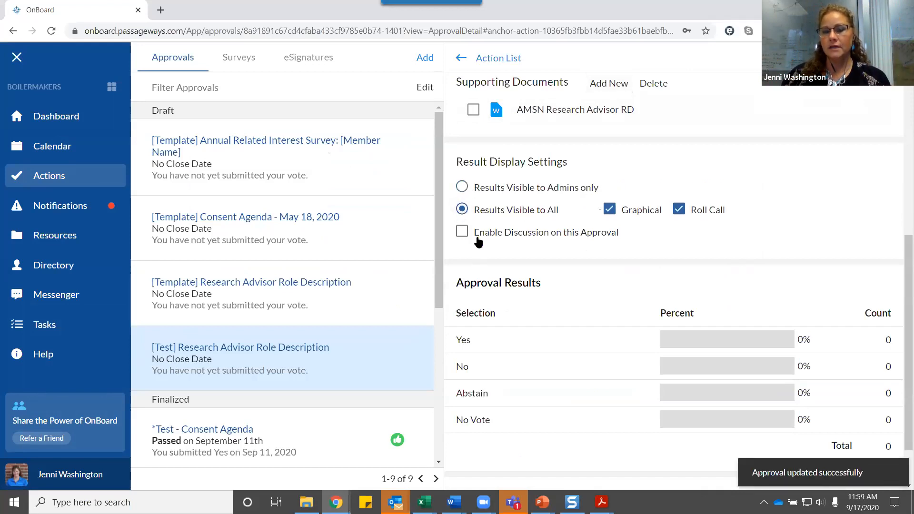
click(462, 232)
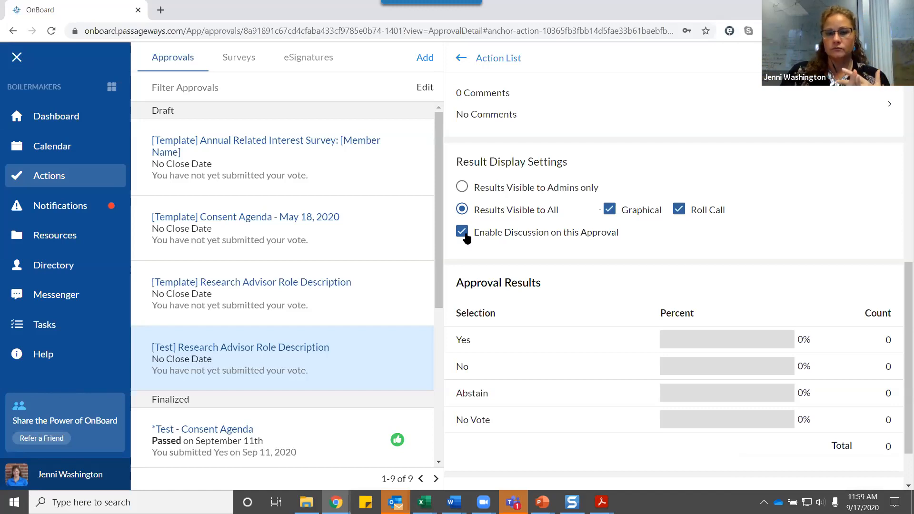
scroll(670, 237, up, 4)
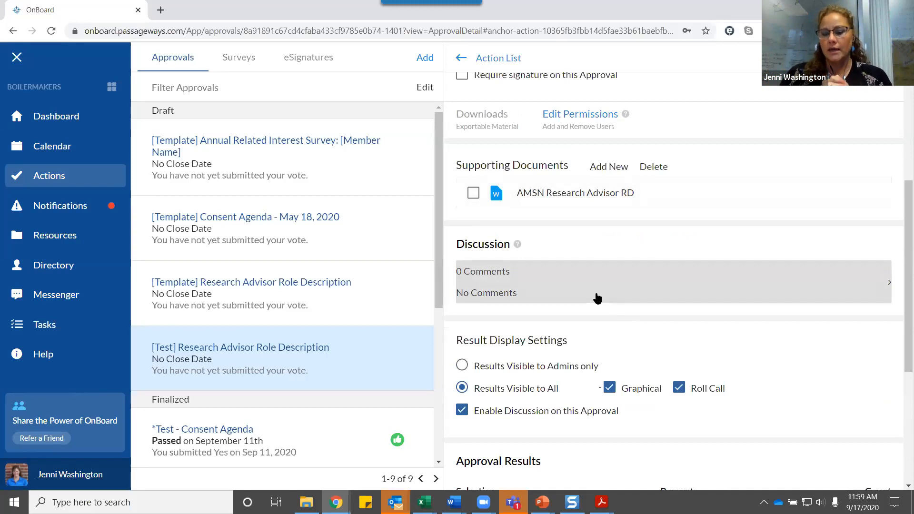
scroll(597, 299, down, 4)
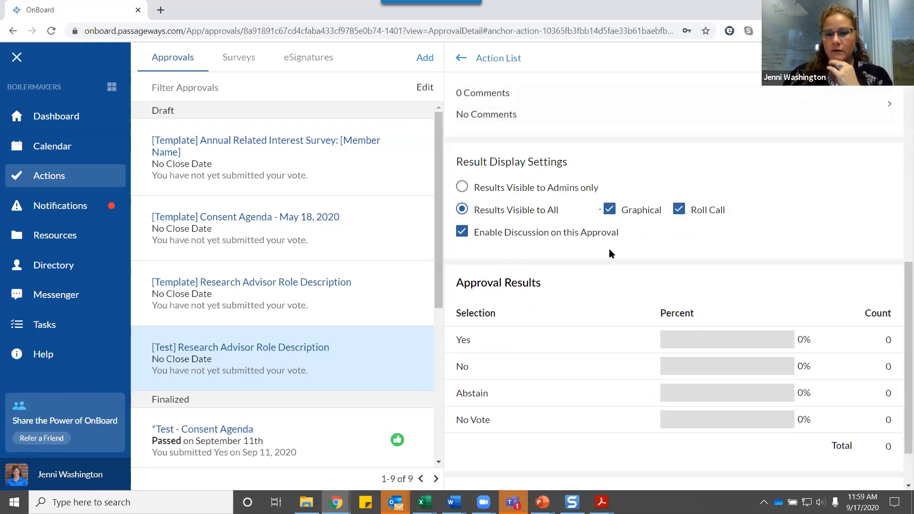
Step: Find the test member with the Admin role in the approval's permissions, remove their access and save the change
scroll(611, 250, up, 6)
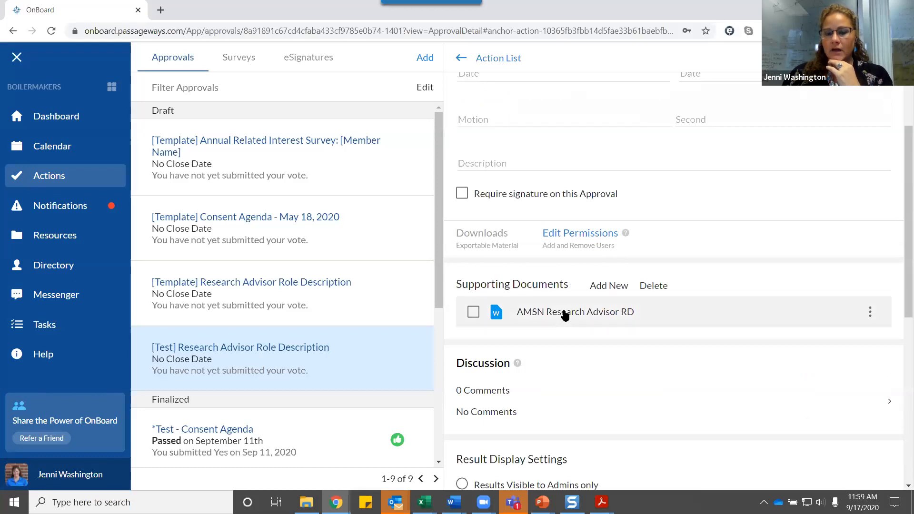
click(498, 161)
click(581, 235)
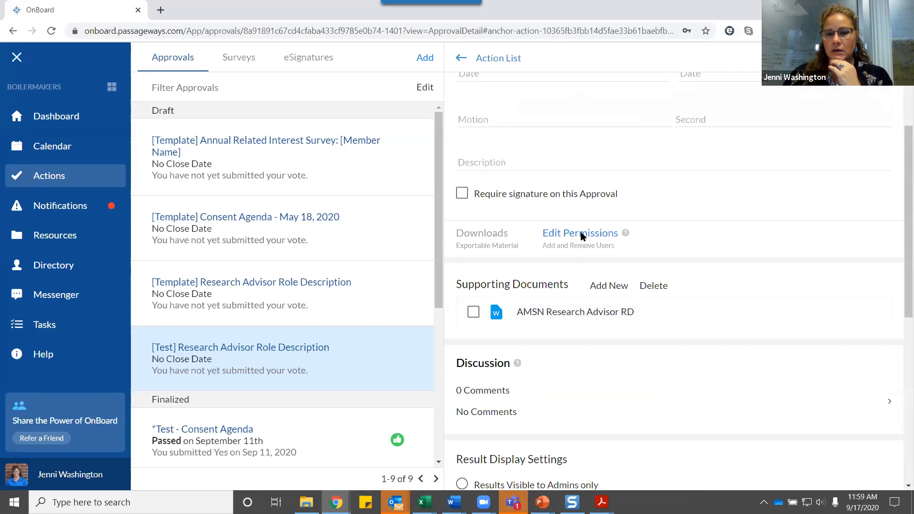
click(651, 117)
text(jenni)
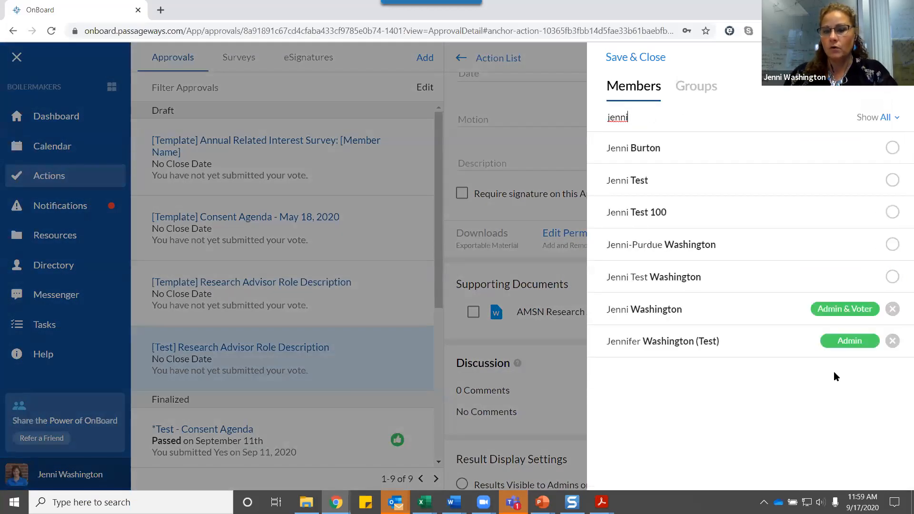
click(893, 341)
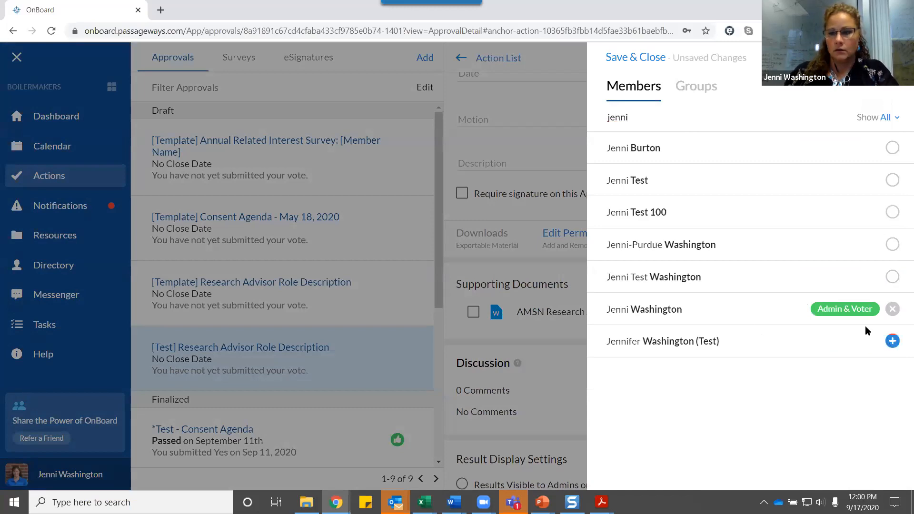
click(629, 58)
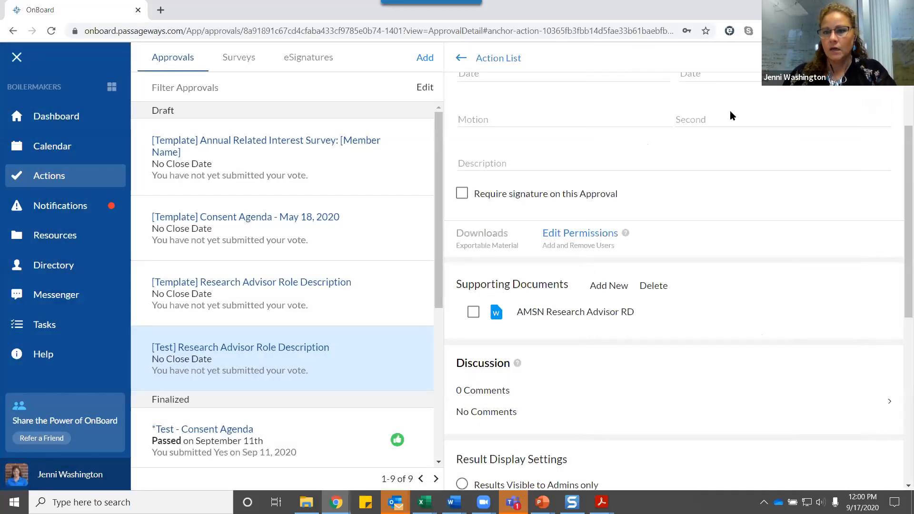
Step: Change the status of the test approval from Draft to Open
scroll(642, 223, up, 2)
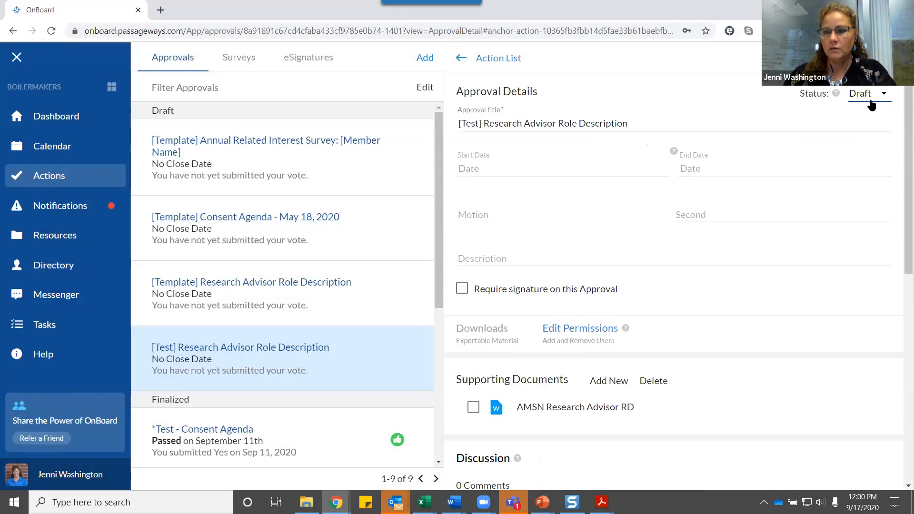
click(859, 93)
click(857, 125)
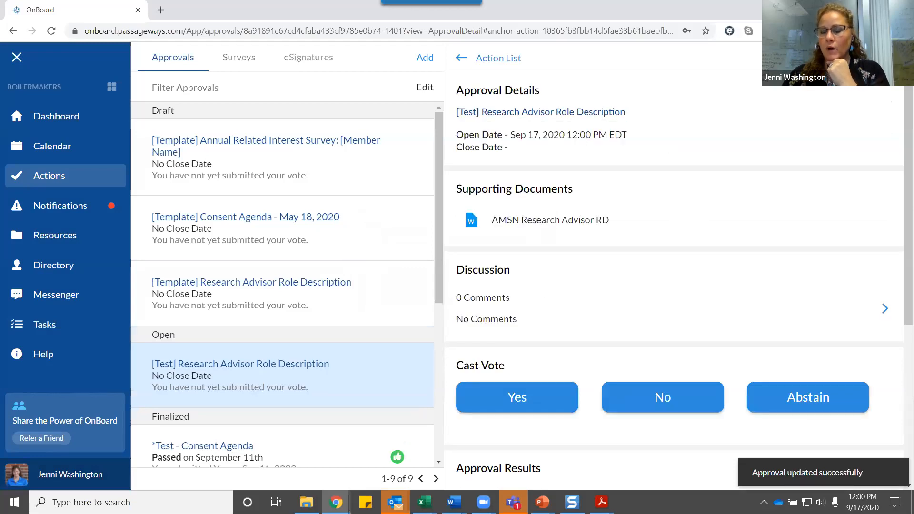
Step: Review the open approval's voting section and read through the supporting document AMSN Research Advisor RD
scroll(805, 126, down, 5)
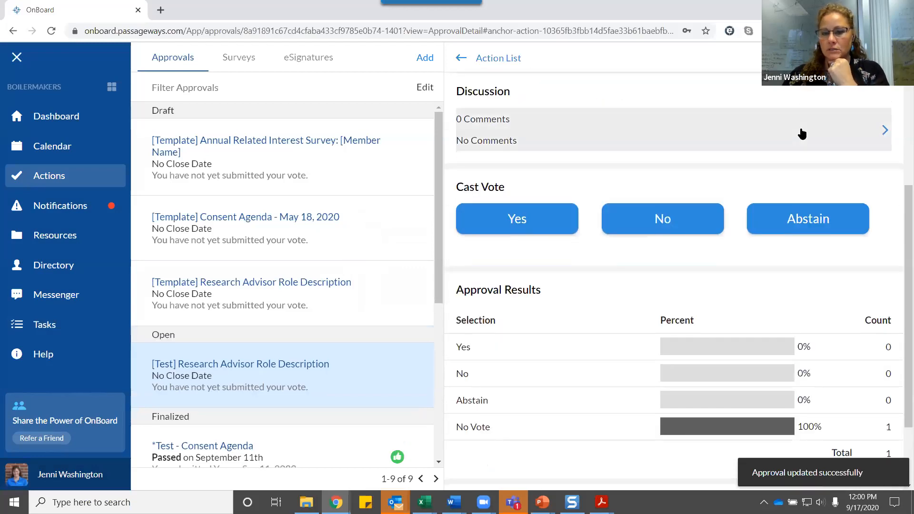
scroll(802, 133, up, 5)
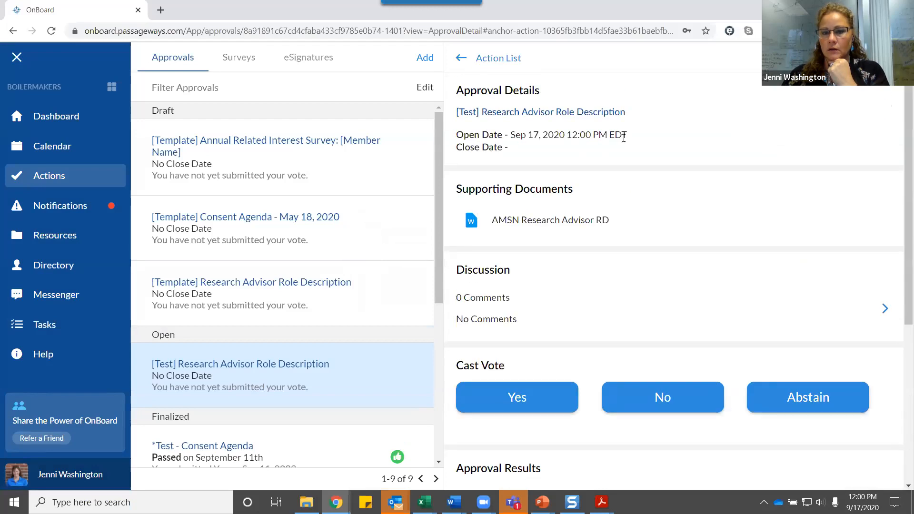
click(574, 221)
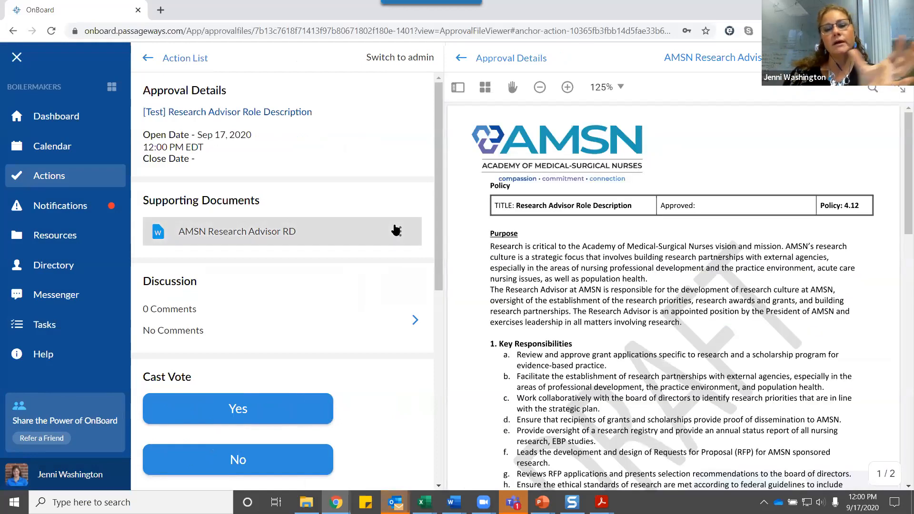
scroll(820, 257, down, 15)
scroll(820, 256, down, 4)
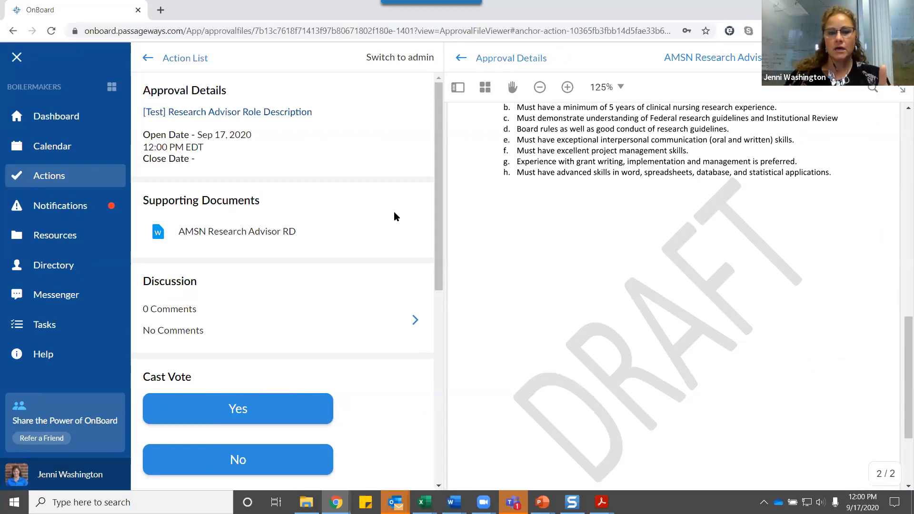
mouse_move(286, 231)
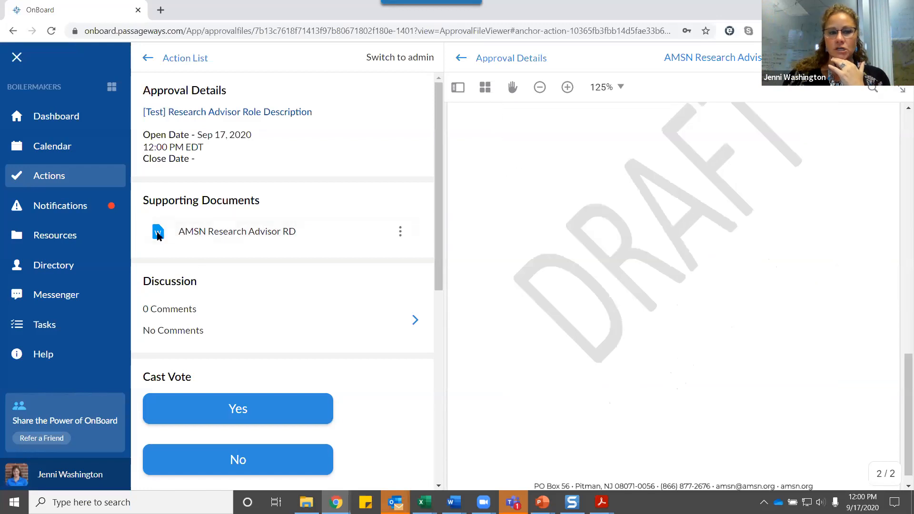
Step: Post the comment "Please add this supporting info...." in the test approval's discussion
click(178, 333)
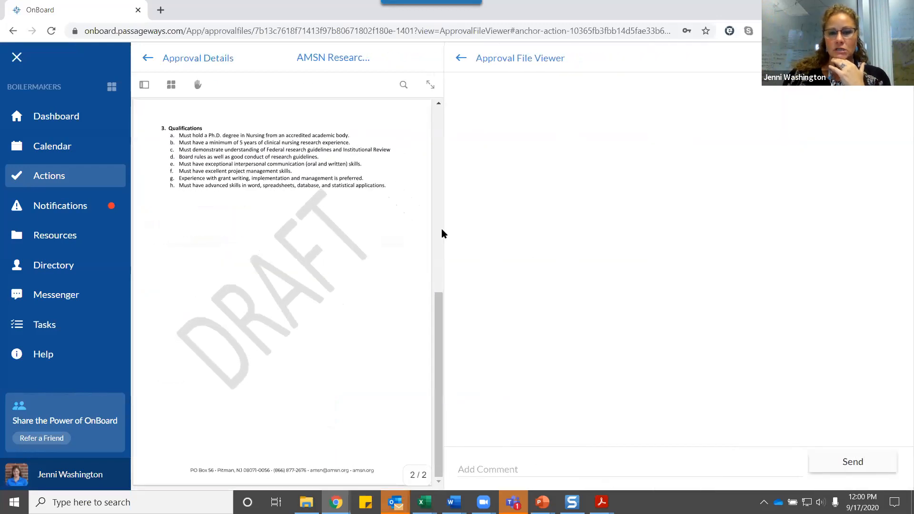
click(491, 64)
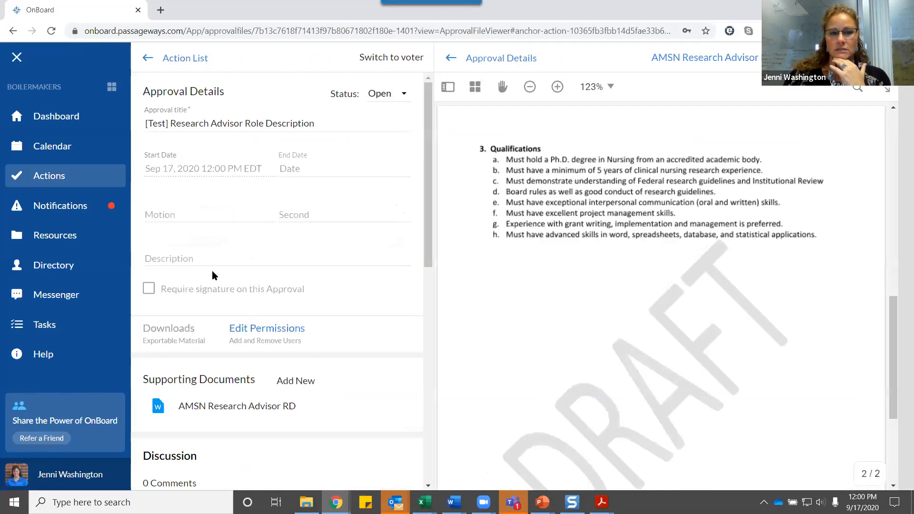
click(402, 66)
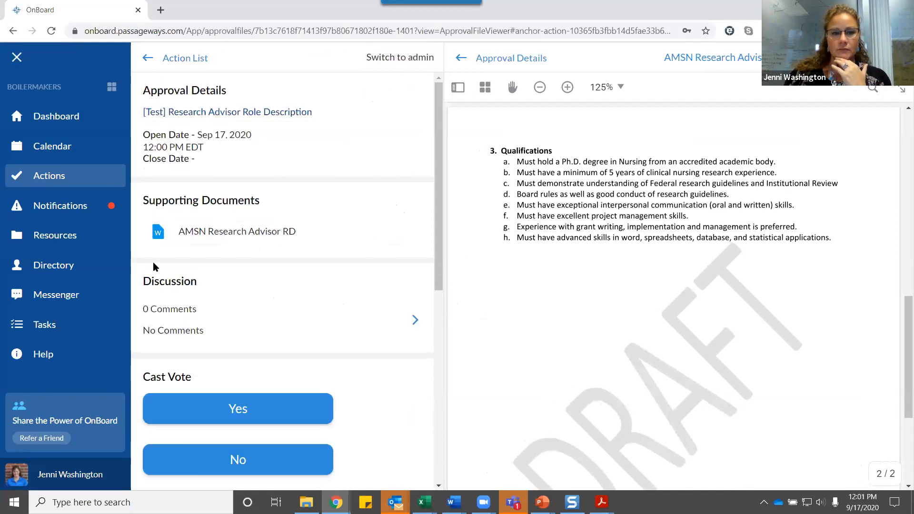
click(184, 325)
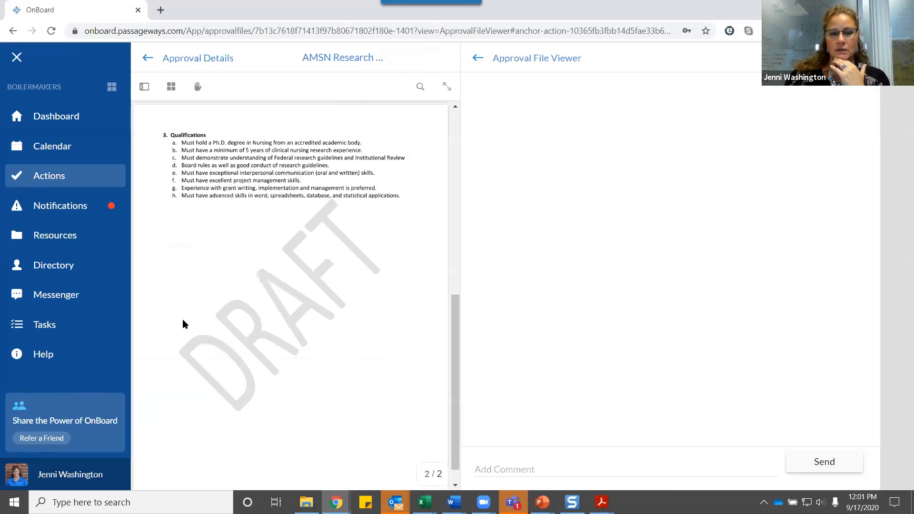
click(478, 467)
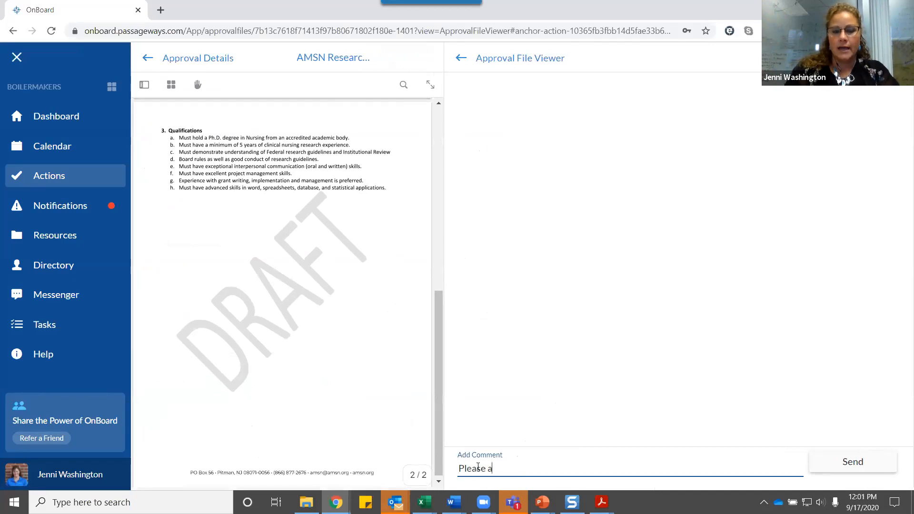
text(dd this supporting inf)
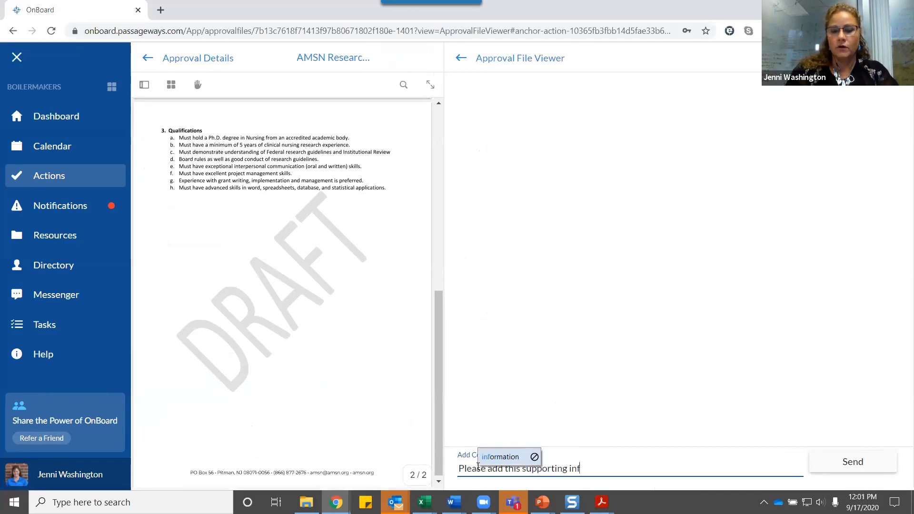
key(Return)
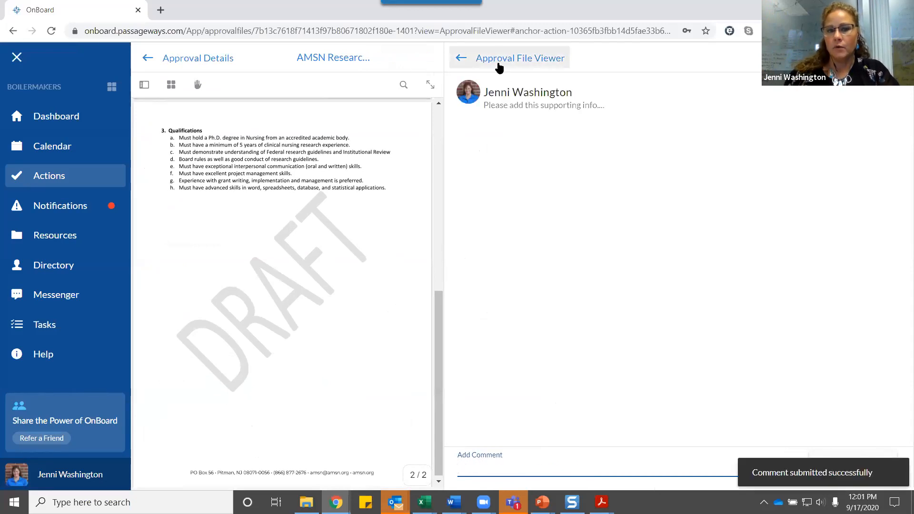
Step: Return to the approval's details in voter view and look at the discussion comment and voting options
click(498, 61)
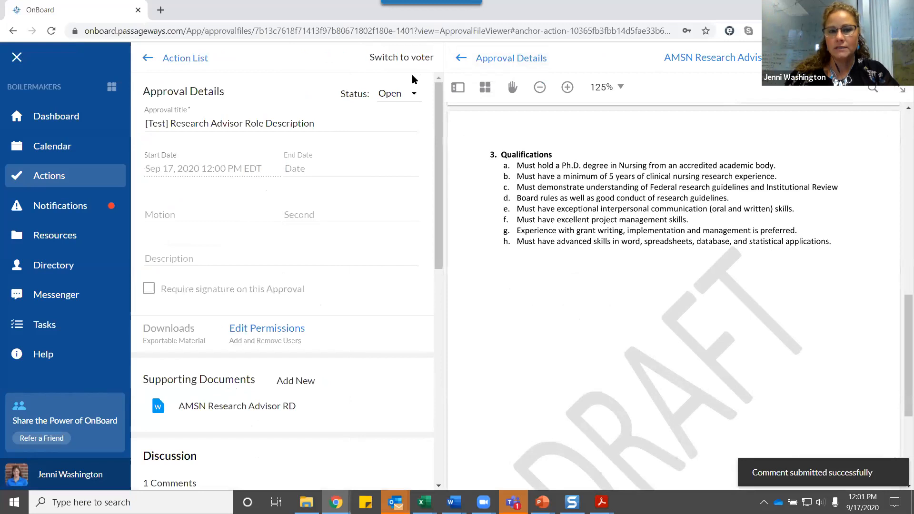
click(404, 58)
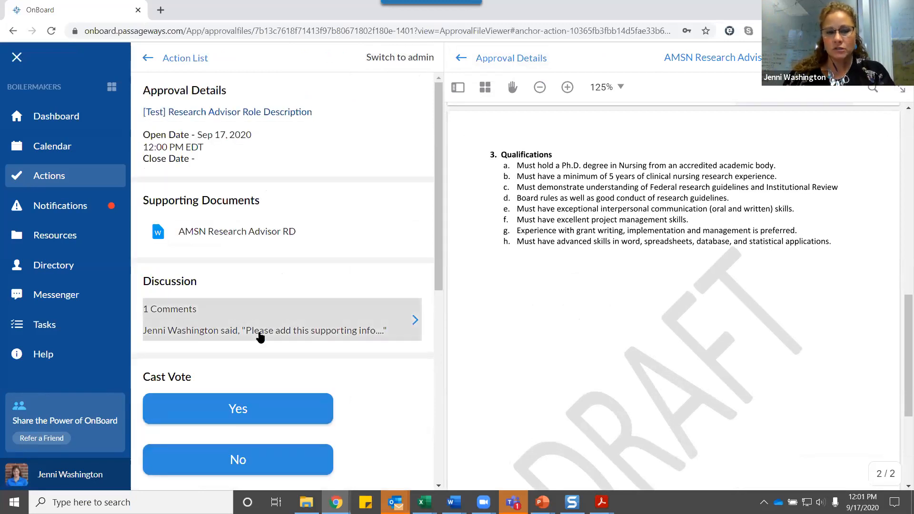
scroll(305, 319, down, 3)
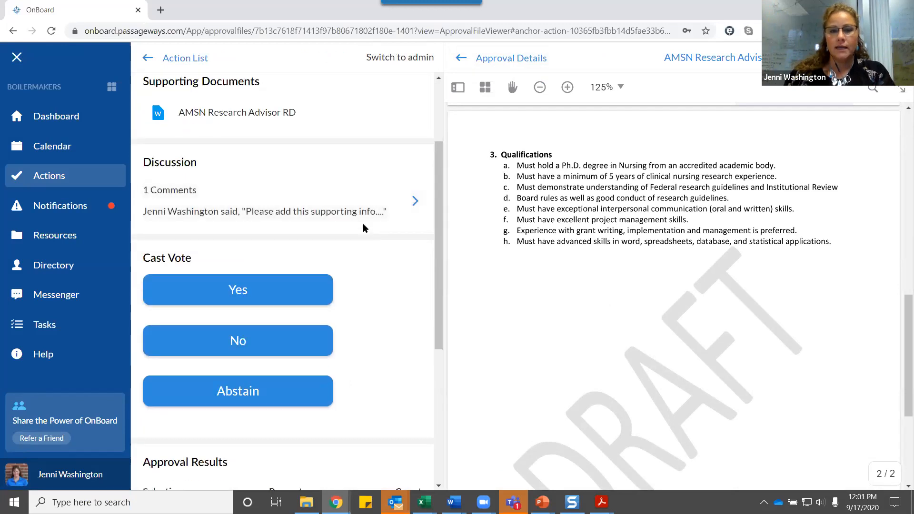
Step: Cast a Yes vote on the test approval and review its voting history, approval results and roll call results
click(236, 286)
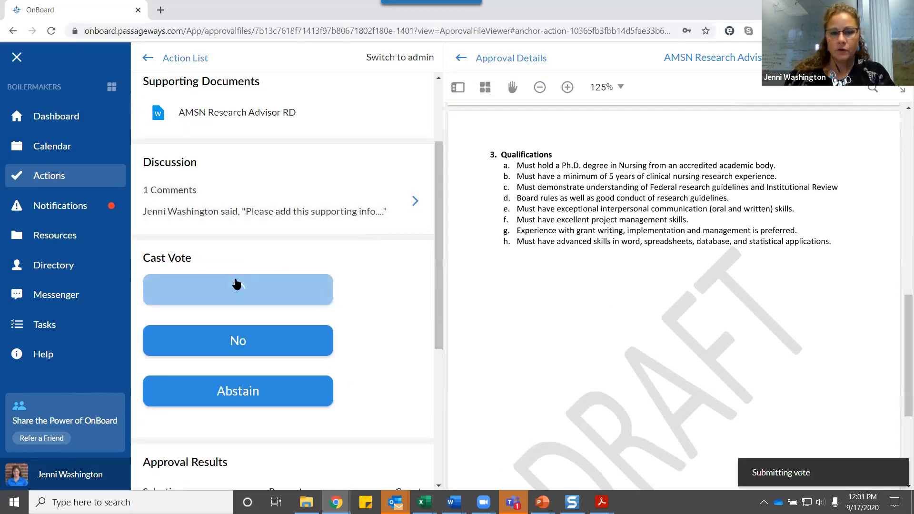
click(17, 57)
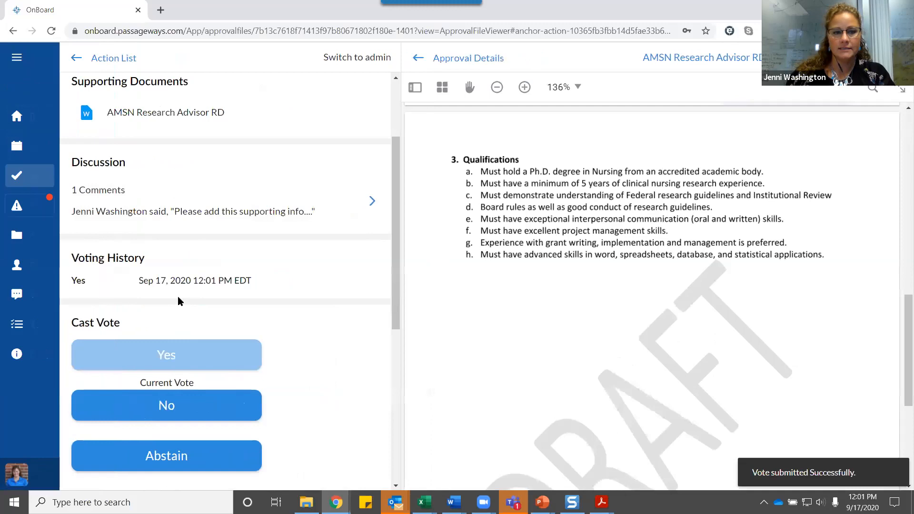
scroll(150, 257, down, 3)
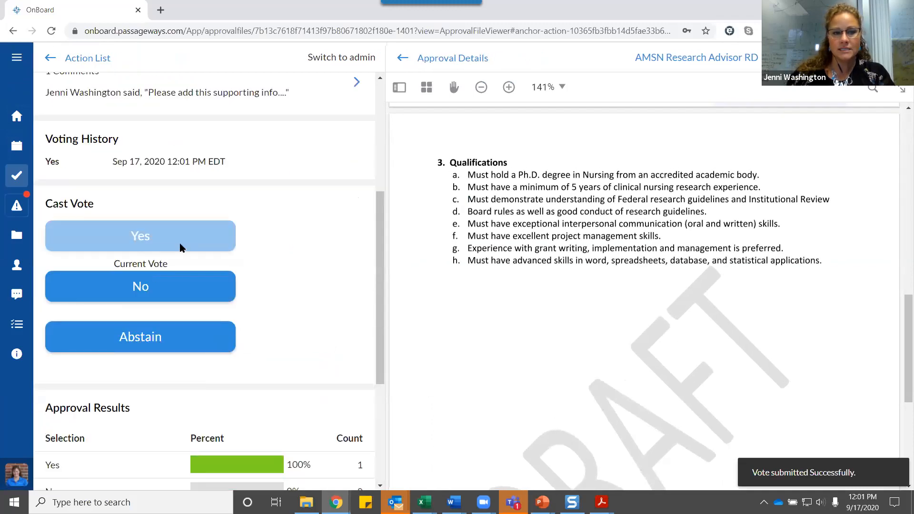
scroll(282, 289, down, 5)
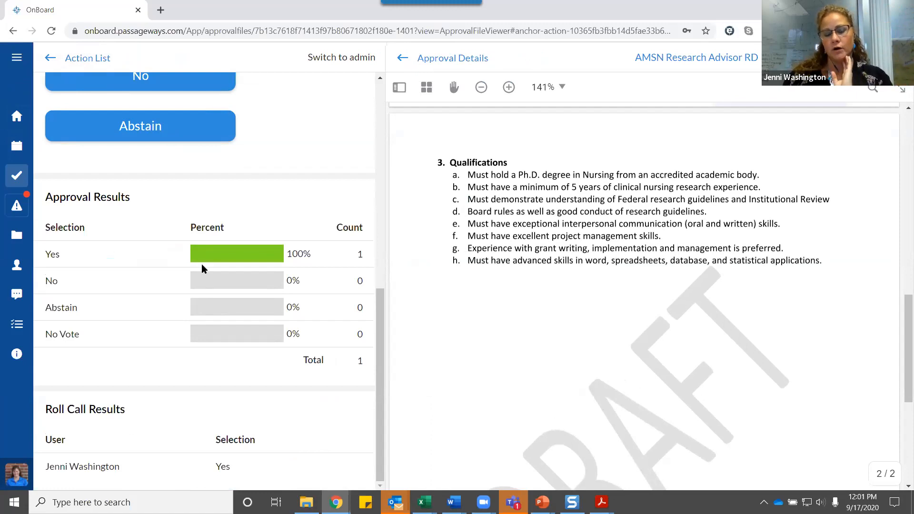
scroll(201, 264, up, 10)
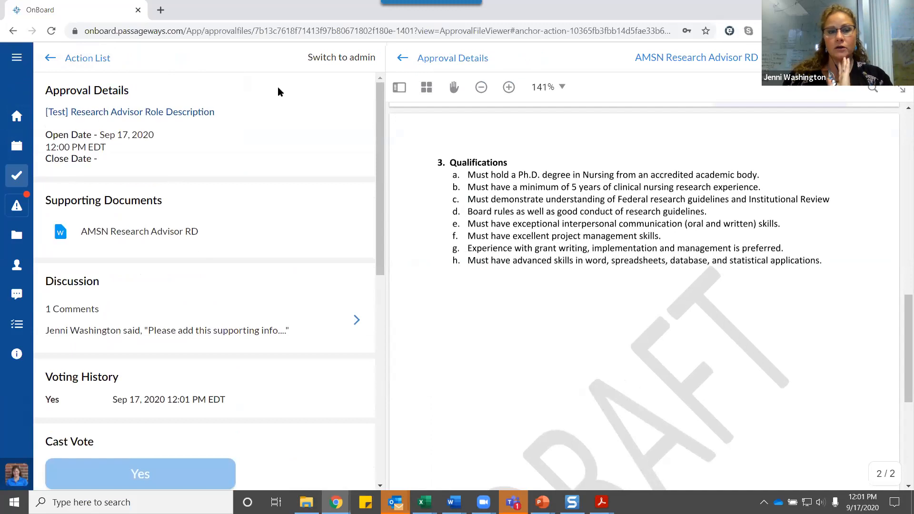
Step: Switch to the admin view, change the test approval's status to Closed, and return to its details beside the approvals list
click(336, 57)
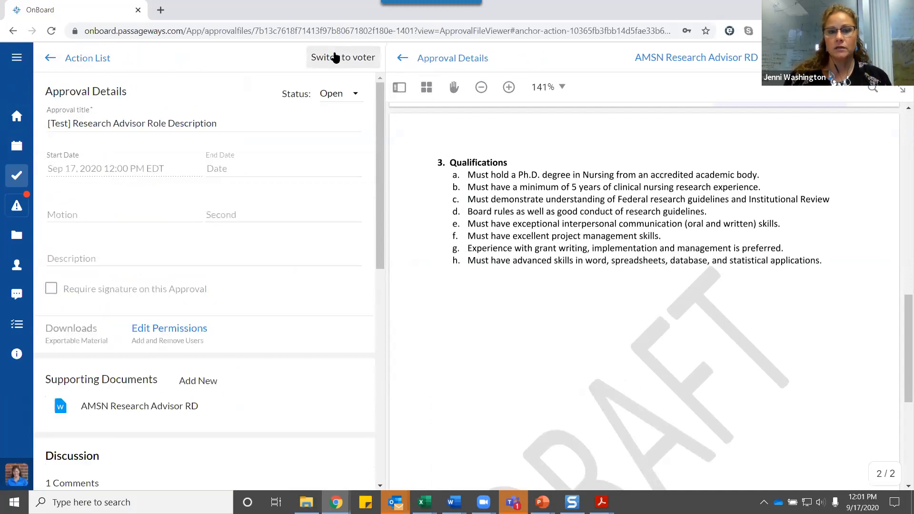
click(334, 93)
click(341, 151)
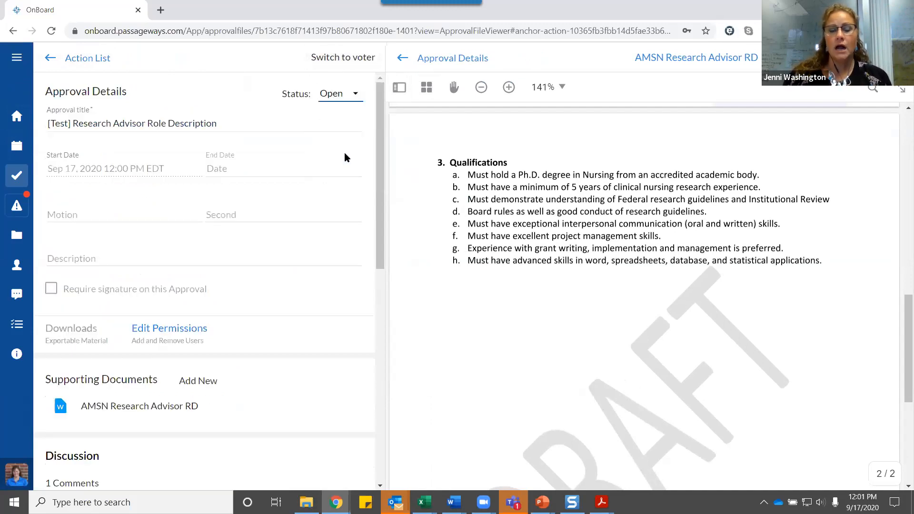
click(533, 302)
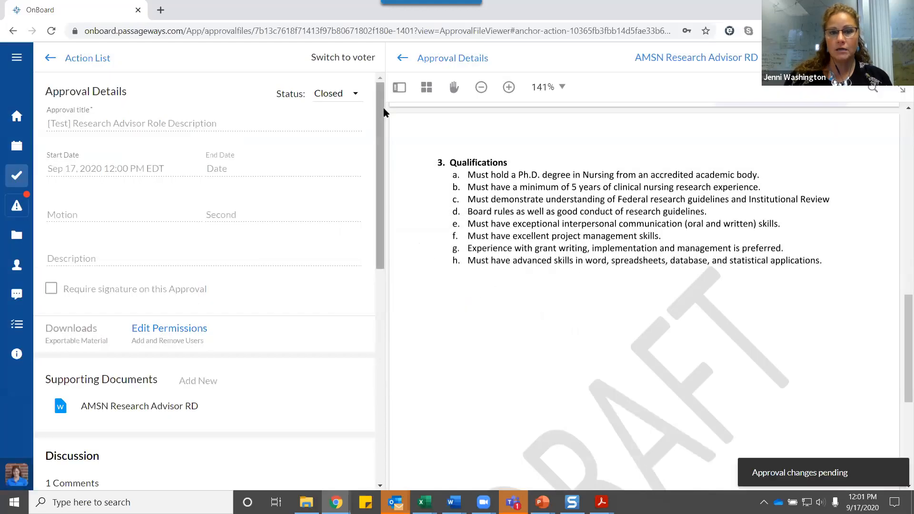
click(444, 59)
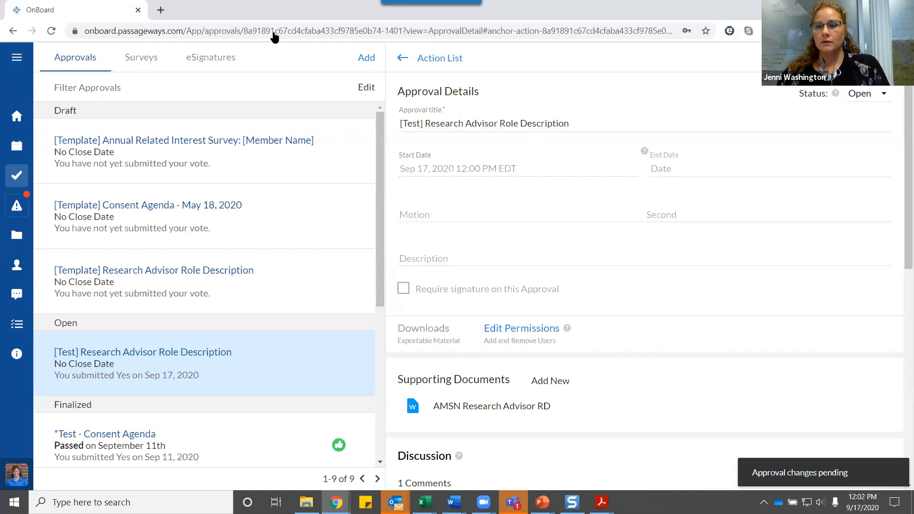
Step: Finalize the test approval as Pass Approval, submitting a comment that a member voted via chat
click(865, 94)
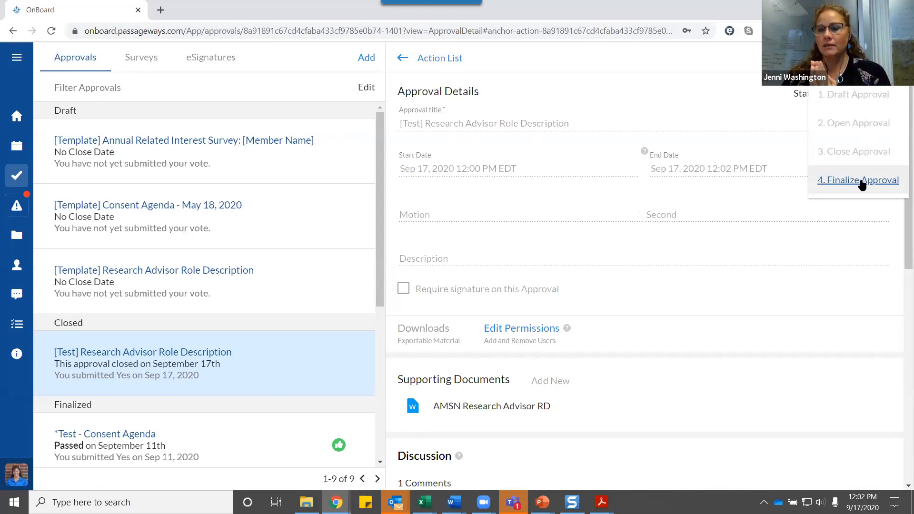
click(862, 182)
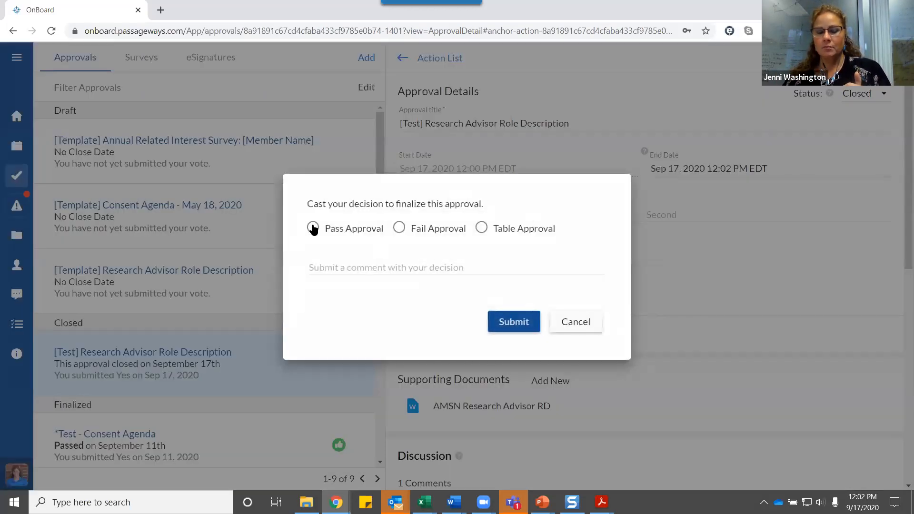
click(313, 229)
click(352, 268)
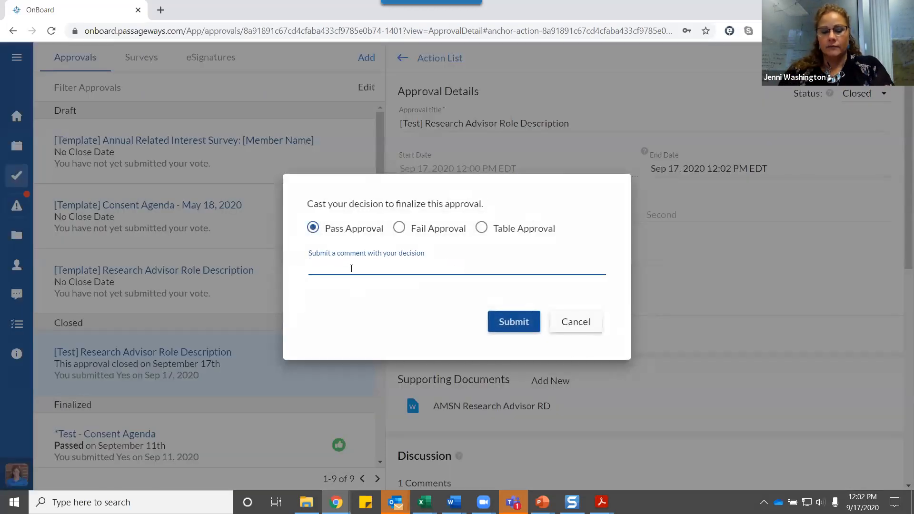
text(Joe voted via cha)
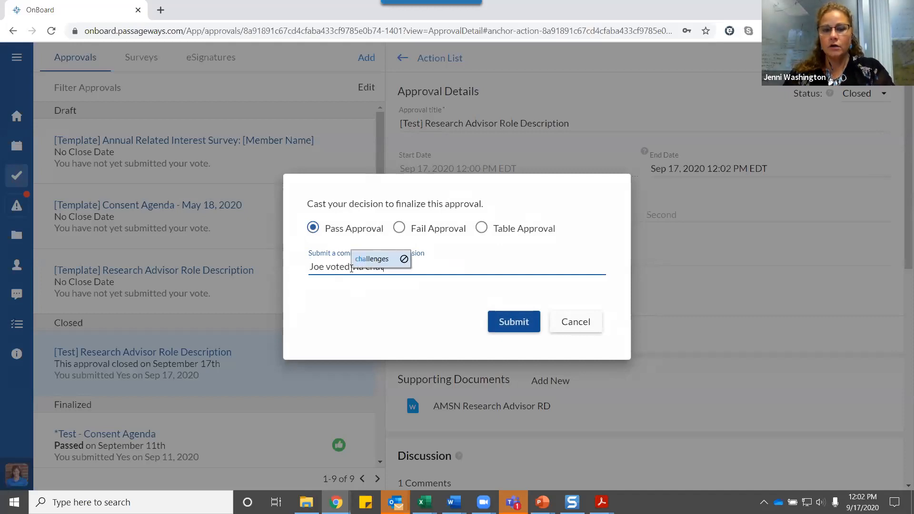
text(t)
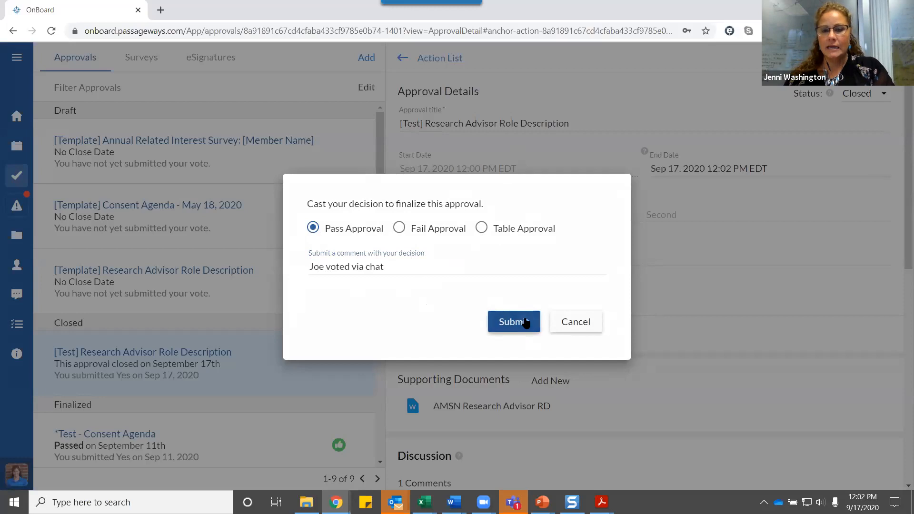
click(526, 323)
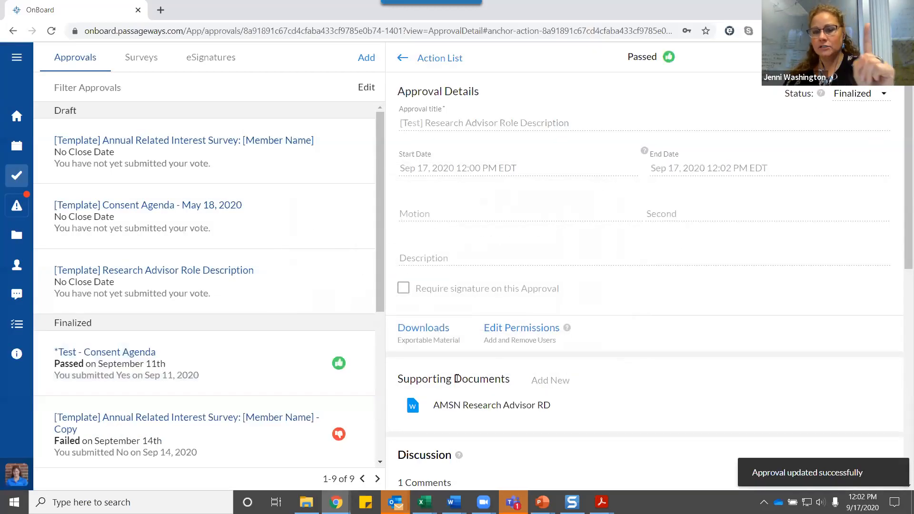
Step: Download the finalized approval's results document and look through the Finalized approvals in the list
click(433, 331)
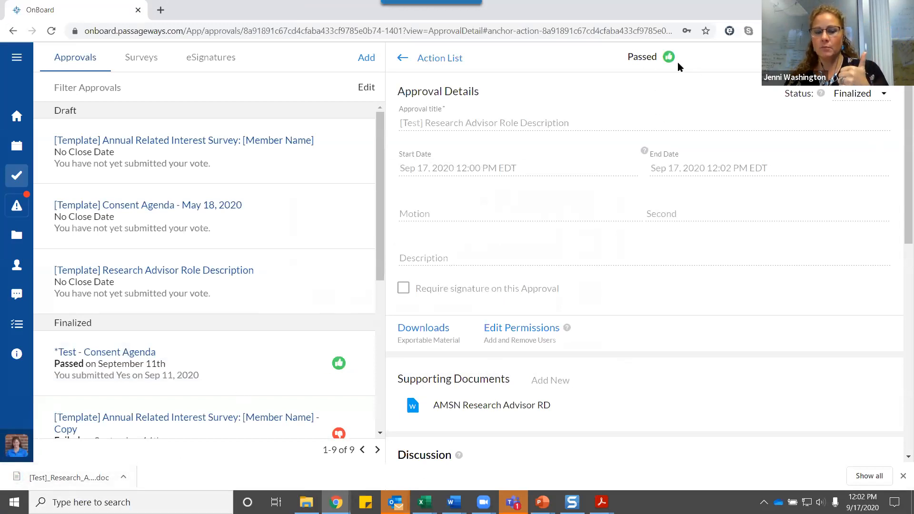
scroll(245, 230, down, 6)
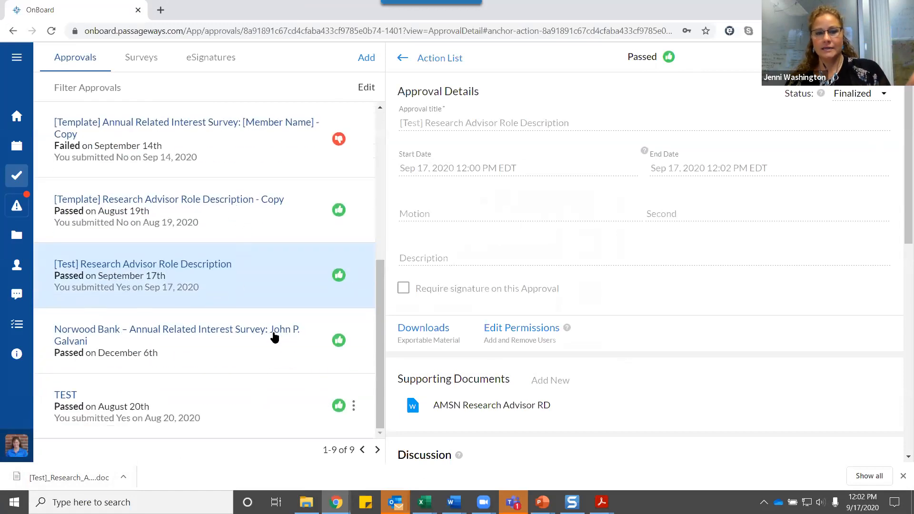
scroll(305, 317, up, 4)
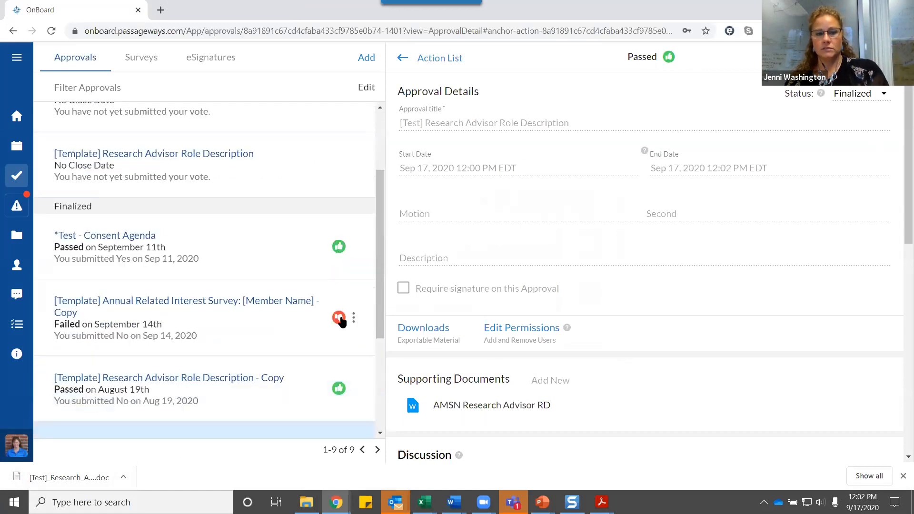
scroll(341, 322, down, 4)
Step: Open the downloaded approval results document in Word, enable editing and maximize its window
click(69, 478)
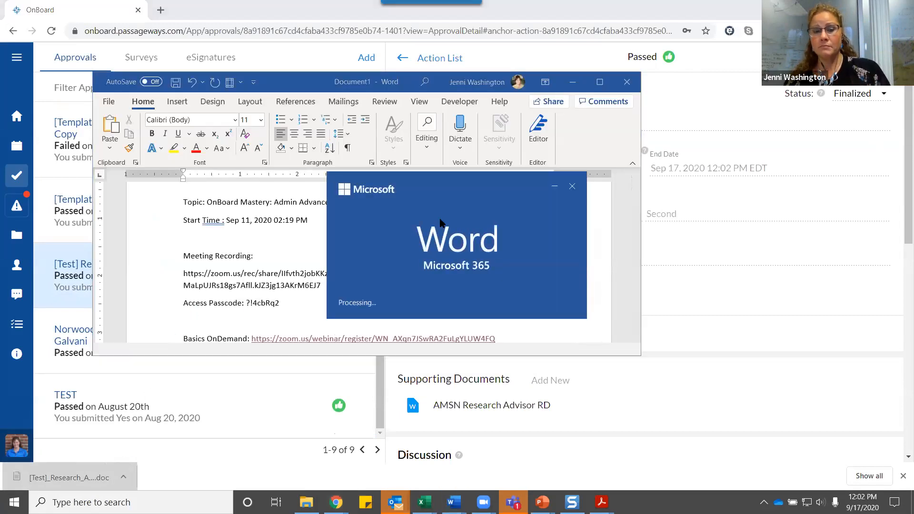
scroll(516, 264, down, 3)
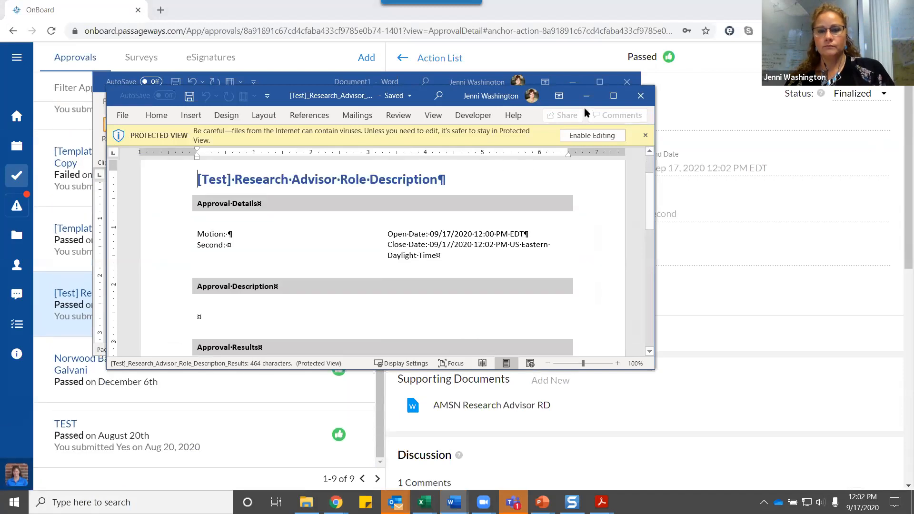
click(592, 136)
click(614, 96)
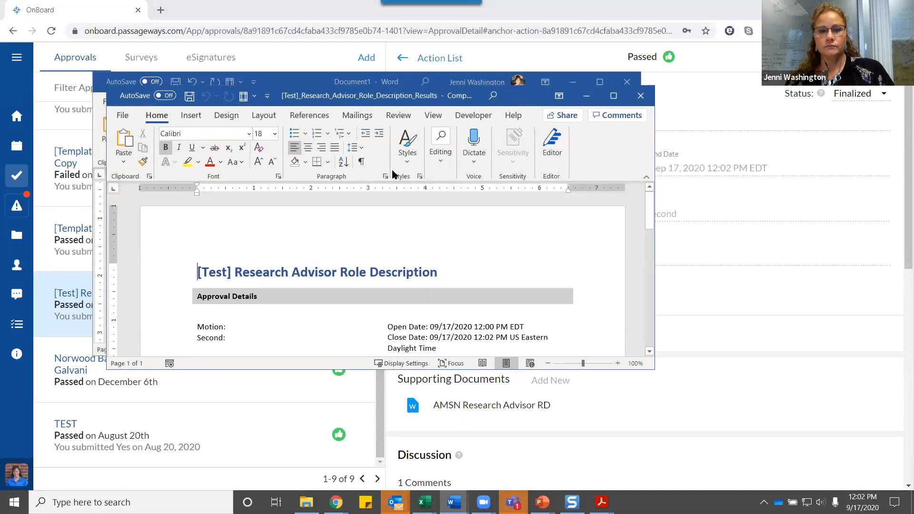
Step: Review the results document's vote outcome with the decision comment, the director vote table and the discussion comment
scroll(534, 274, down, 5)
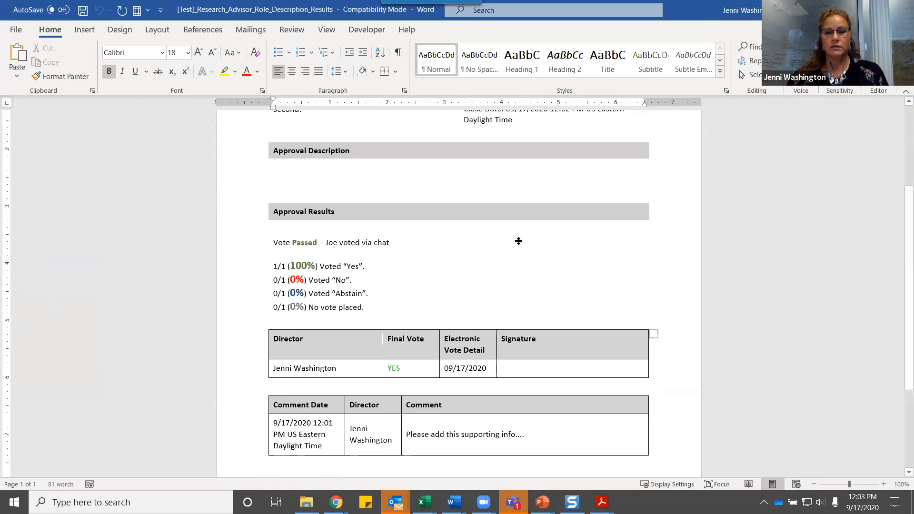
scroll(519, 241, down, 4)
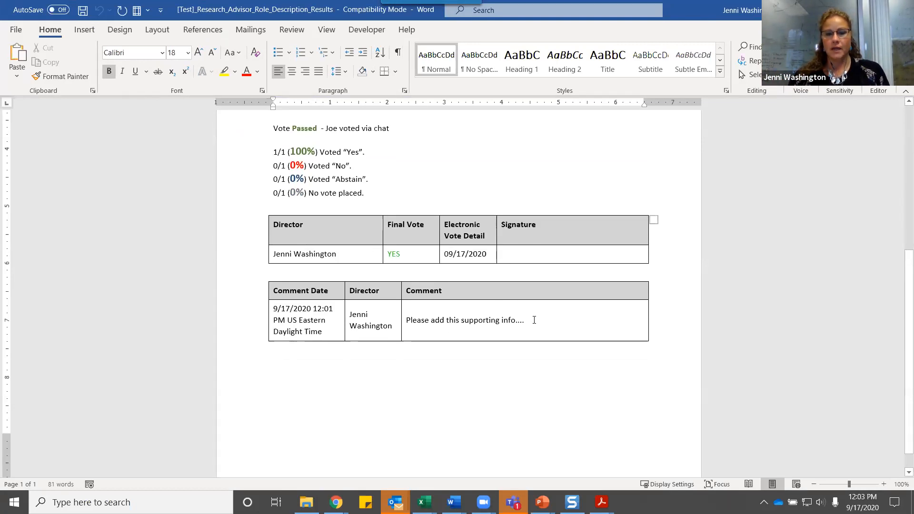
drag(535, 320, 406, 320)
click(341, 400)
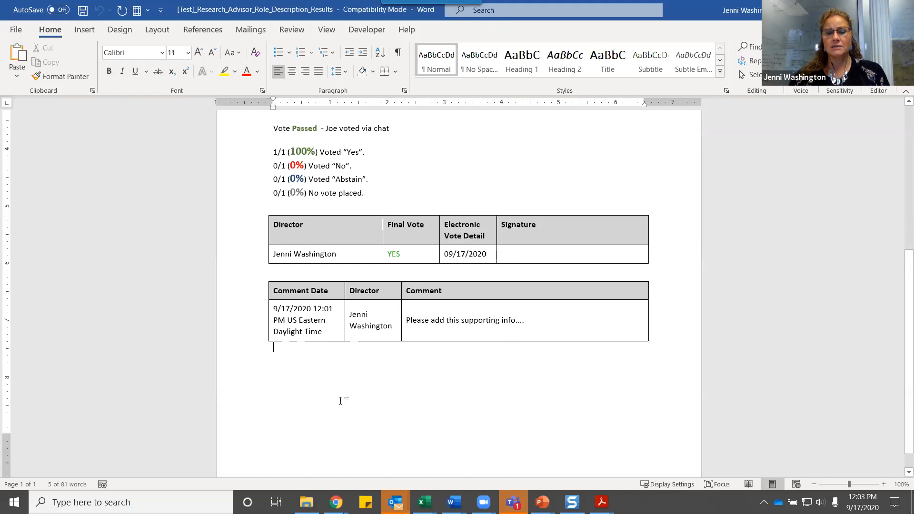
scroll(341, 401, up, 5)
drag(294, 272, 390, 272)
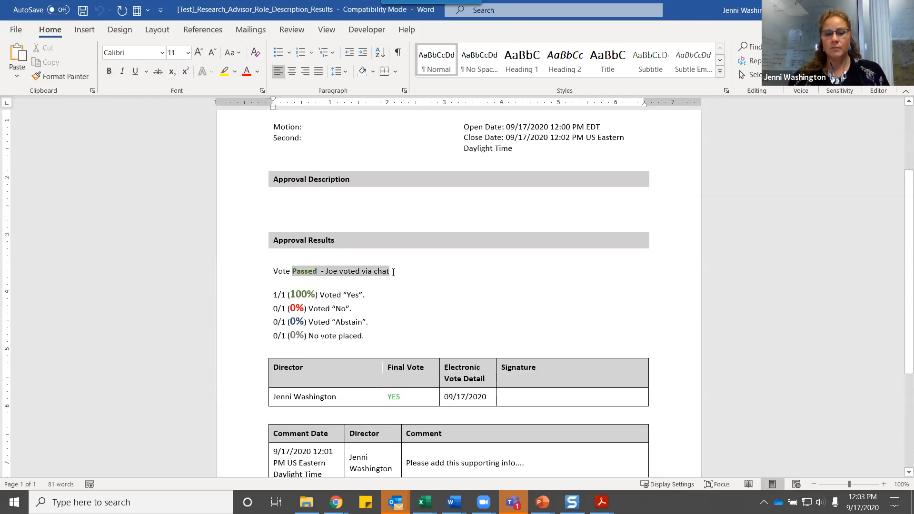
click(386, 283)
scroll(400, 275, up, 4)
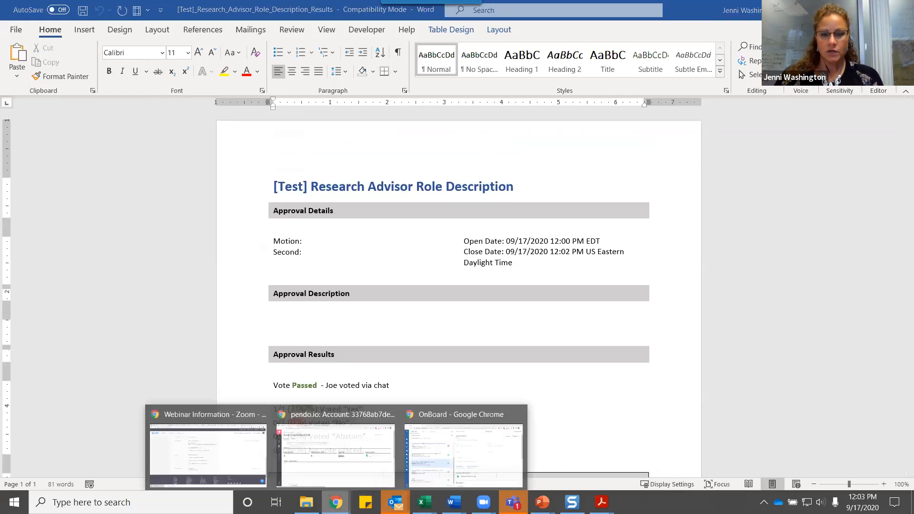
Step: Switch back to OnBoard in the browser and open the organization's dashboard
click(428, 461)
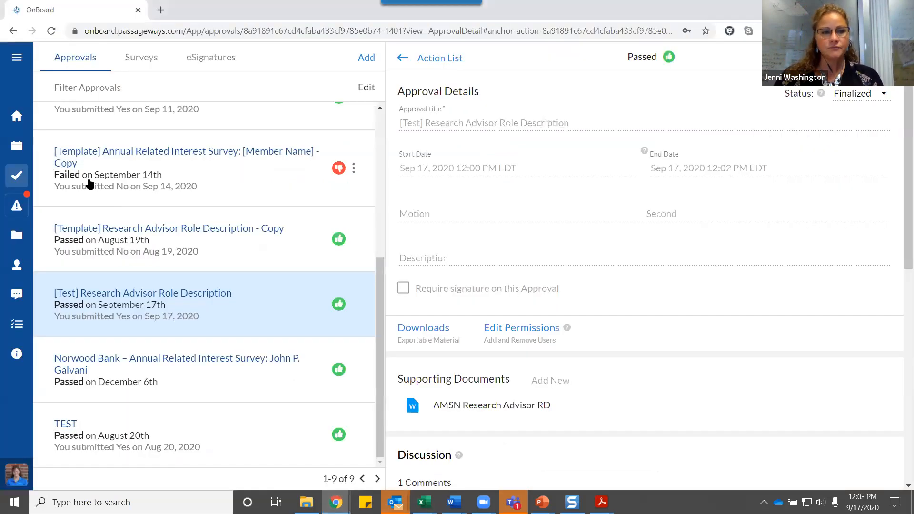
click(18, 118)
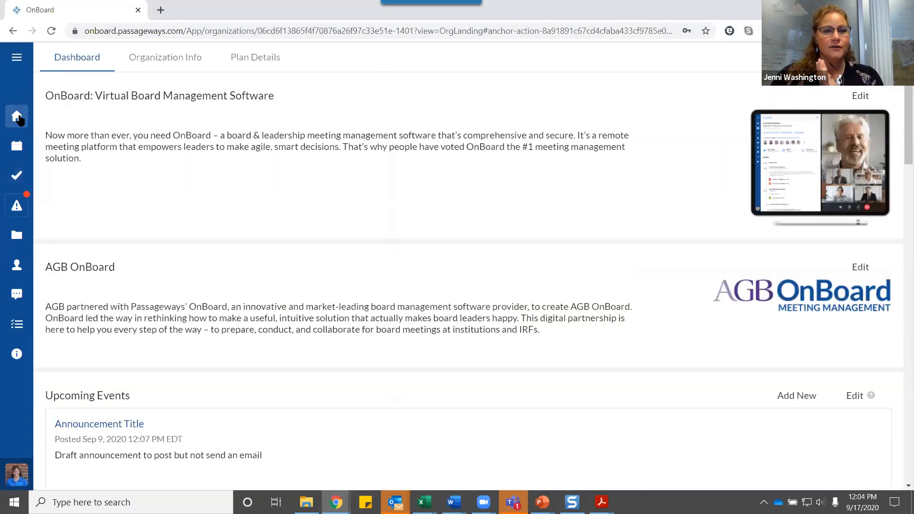